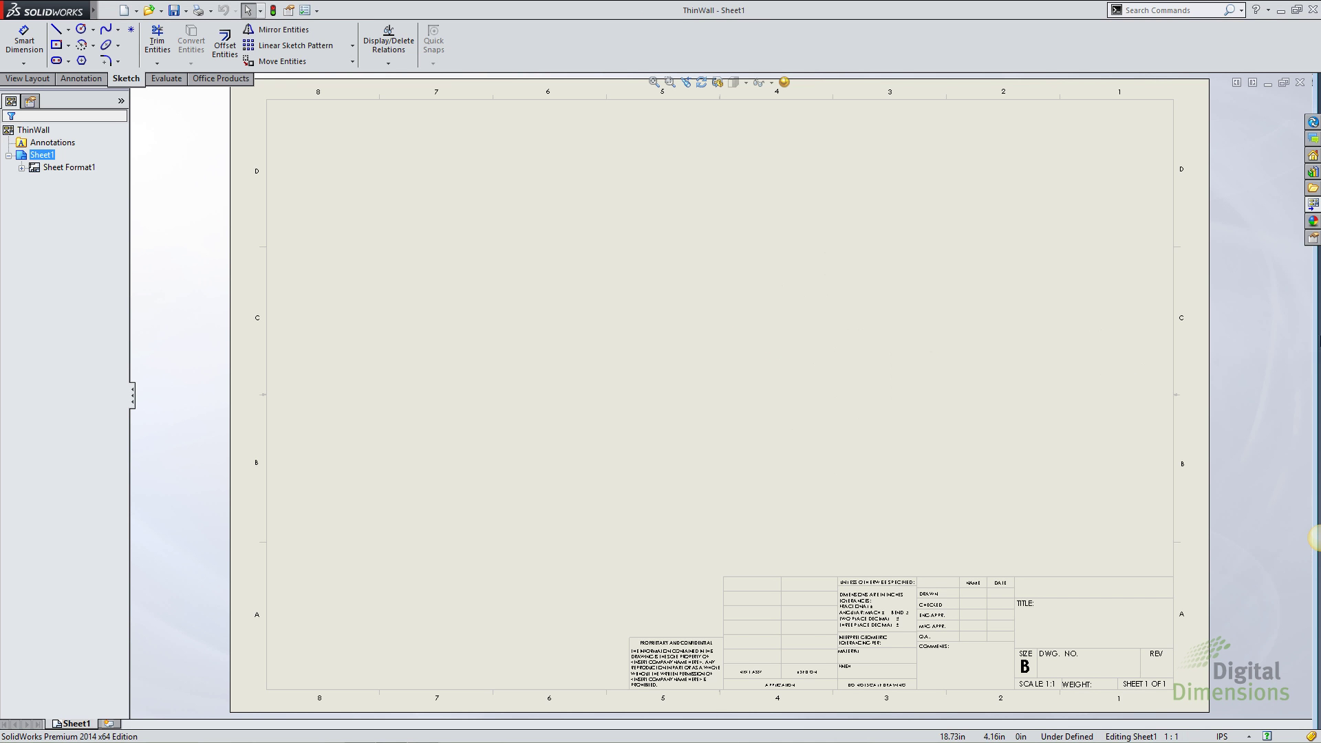
# Place the ThinWall part's isometric view from the View Palette onto the drawing sheet.
pyautogui.click(1313, 205)
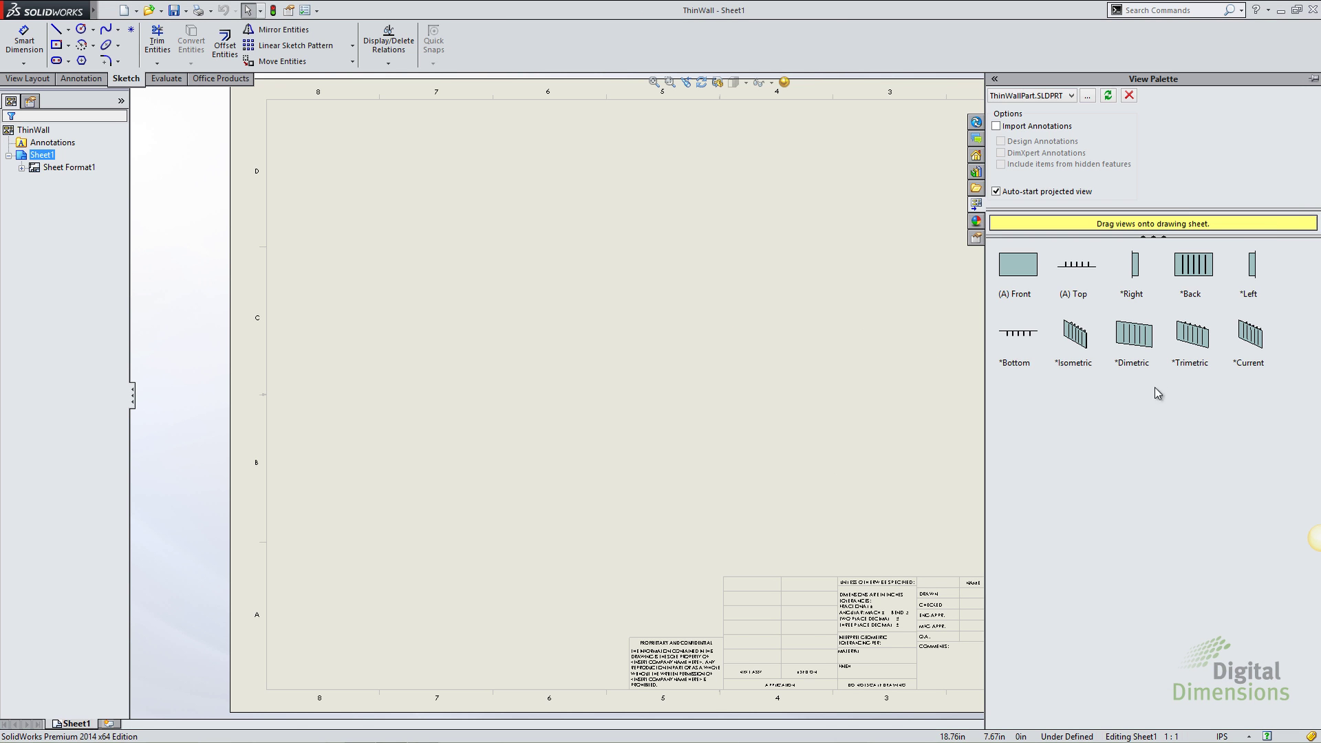
pyautogui.click(1078, 345)
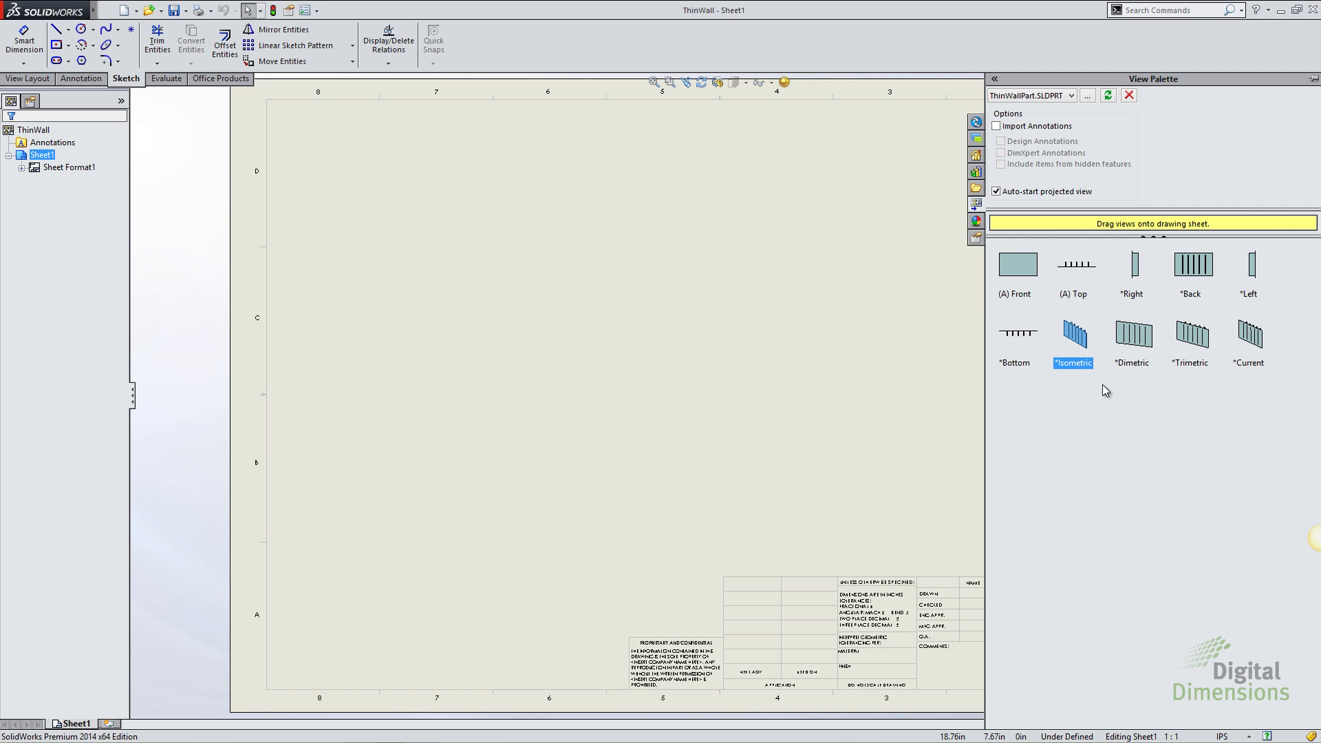
pyautogui.moveTo(1075, 338); pyautogui.dragTo(619, 327)
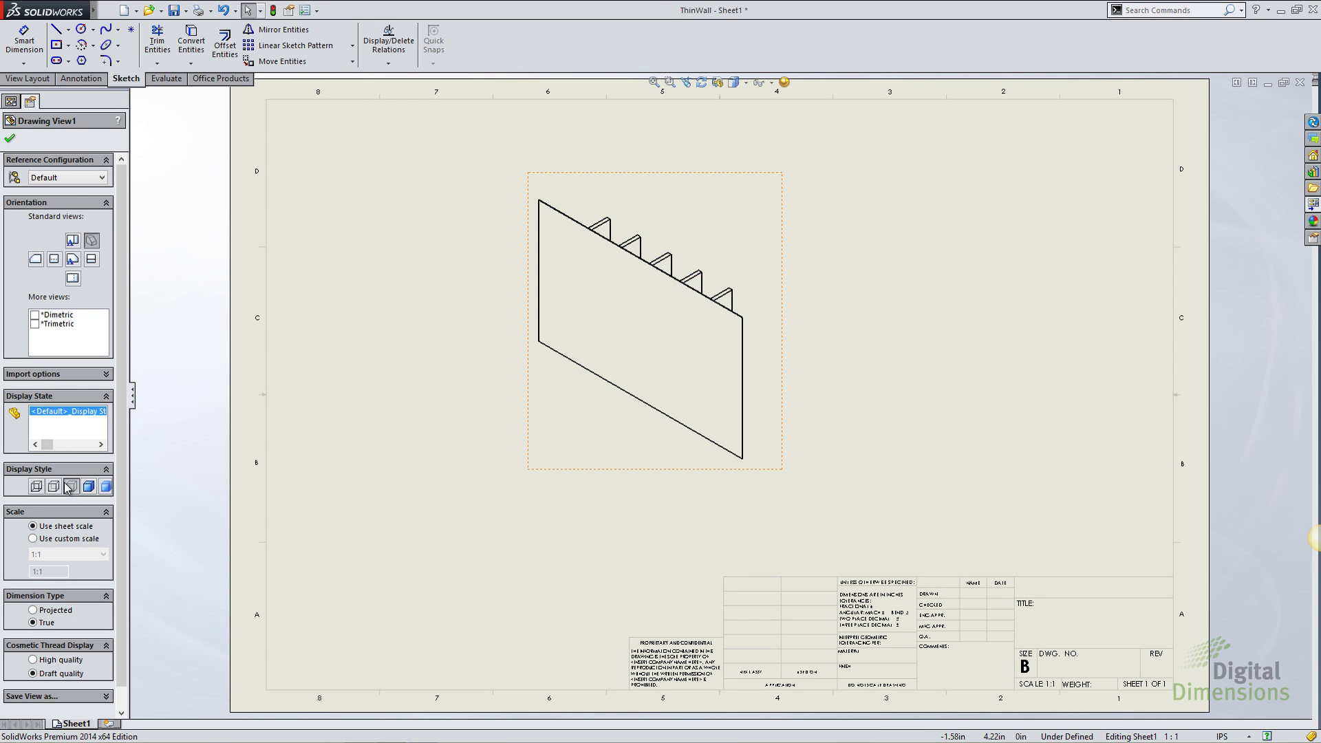
# Set the view to Shaded With Edges in high quality, then close the drawing without saving.
pyautogui.click(89, 486)
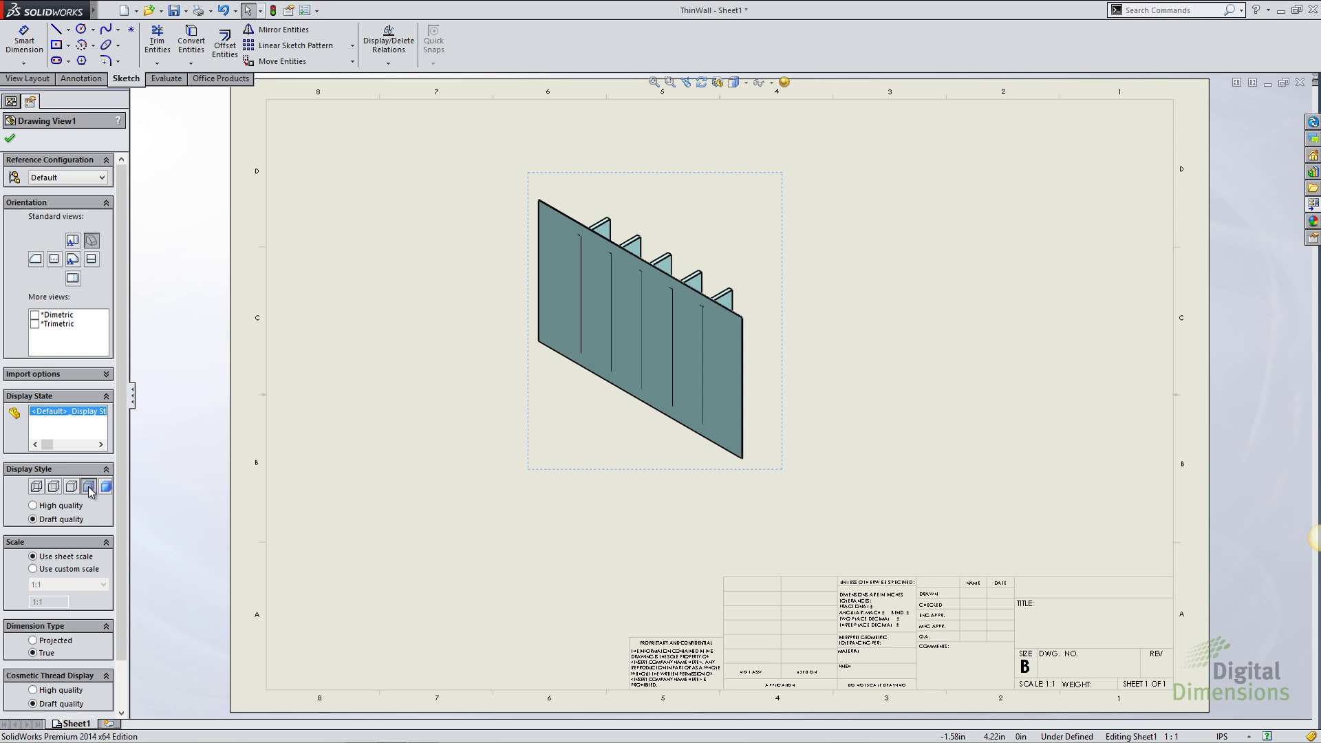
pyautogui.click(54, 507)
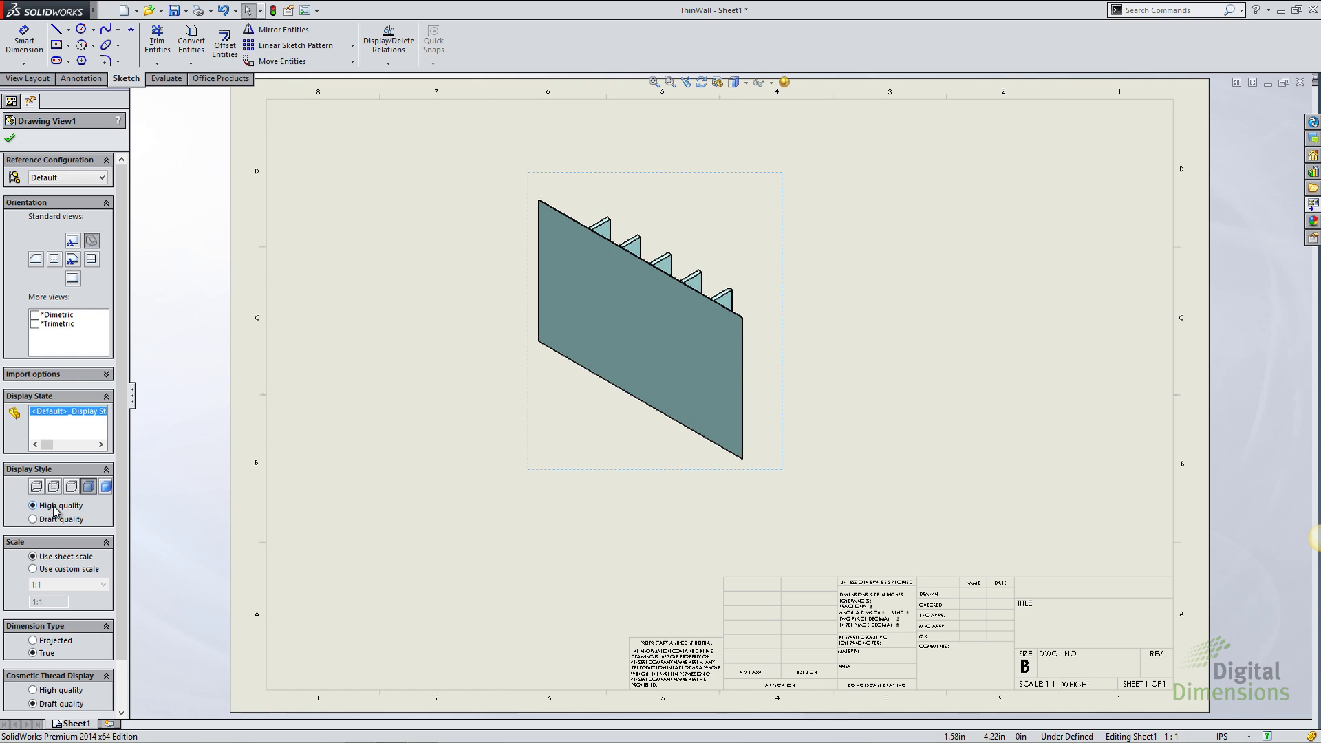
pyautogui.click(53, 521)
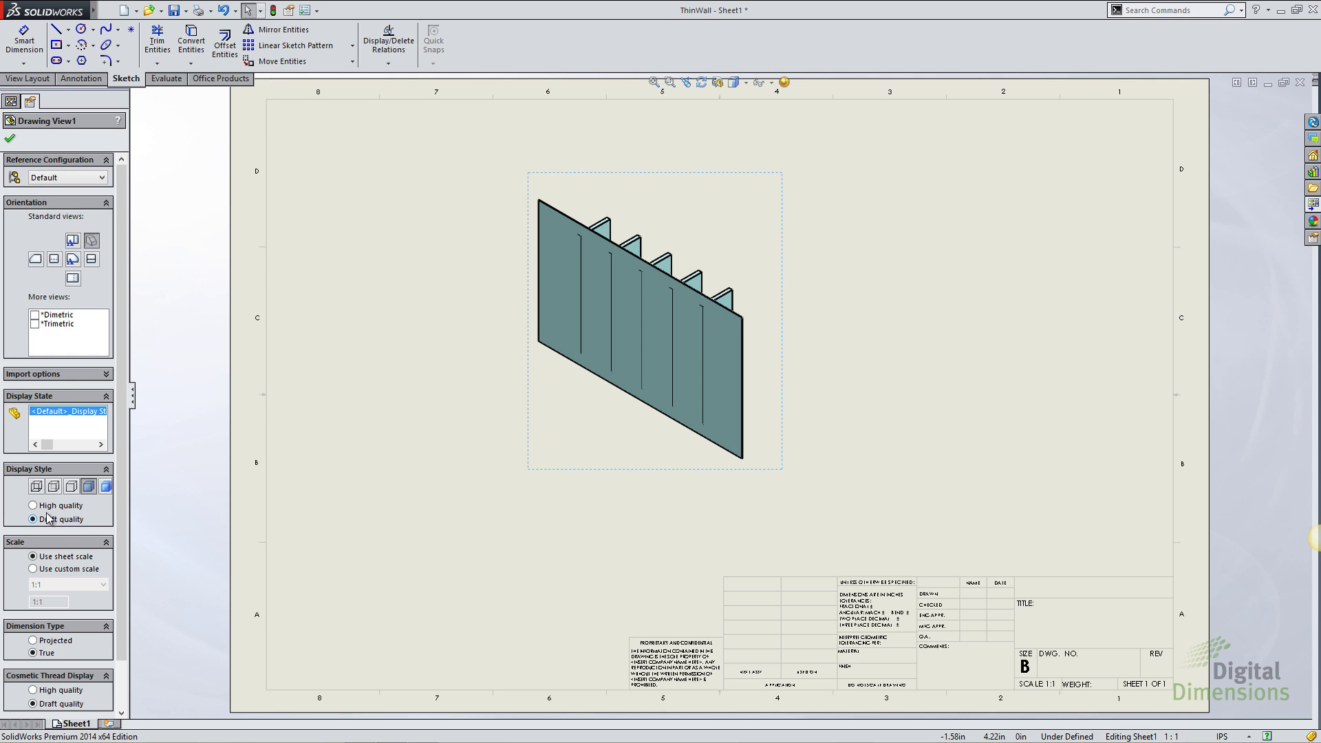
pyautogui.click(43, 508)
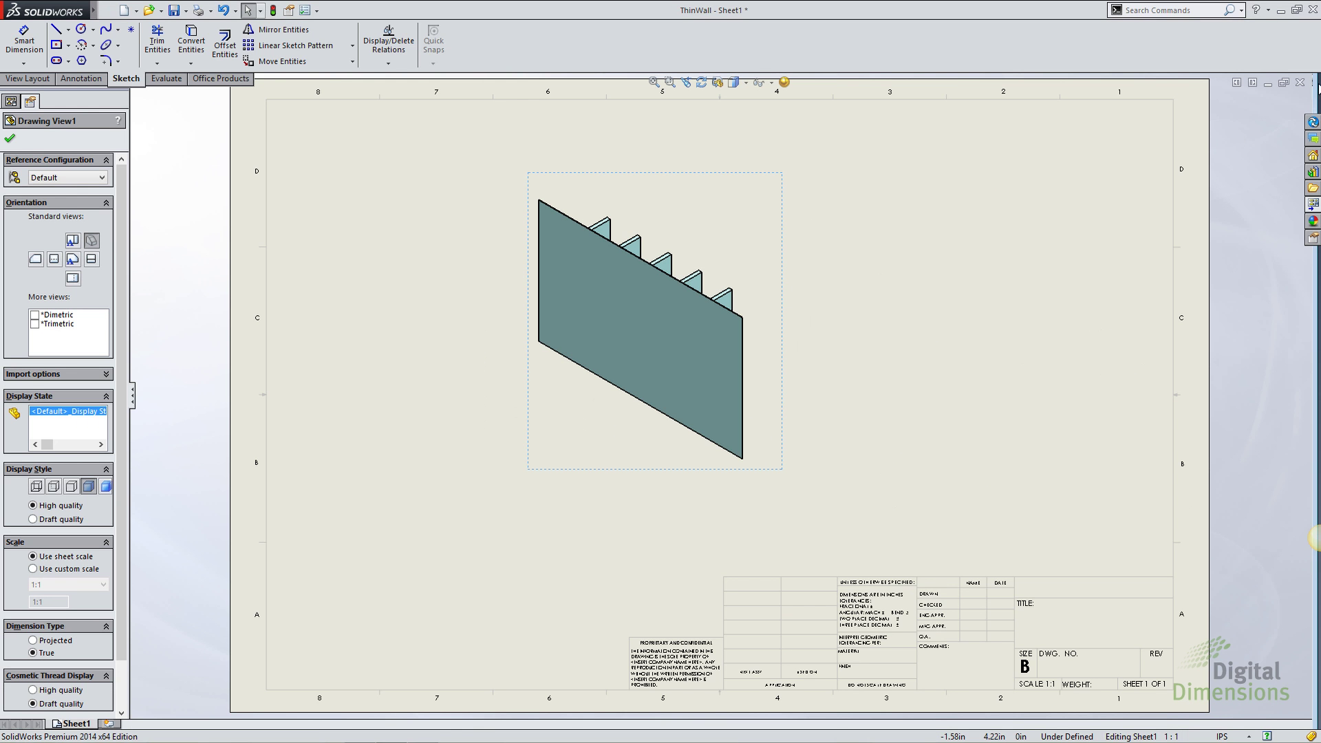
pyautogui.click(1299, 83)
pyautogui.click(544, 384)
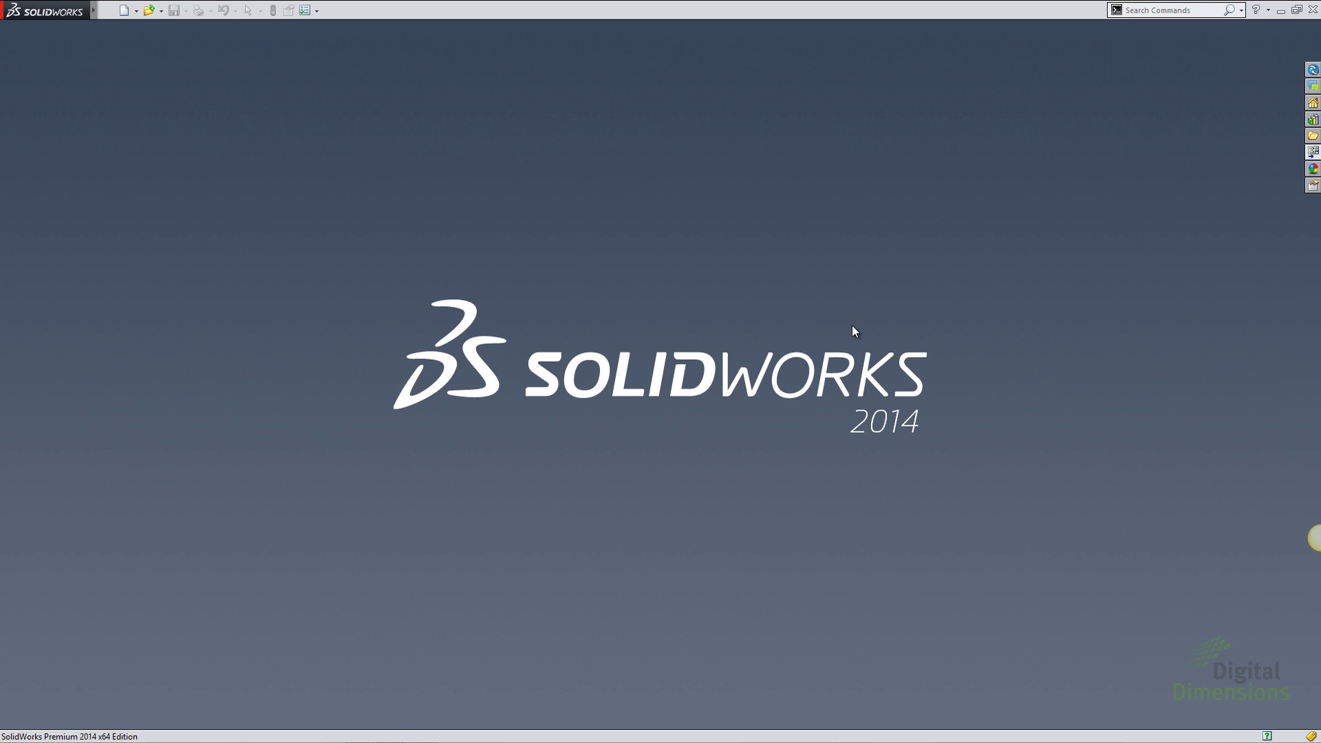
pyautogui.moveTo(49, 9)
pyautogui.click(108, 9)
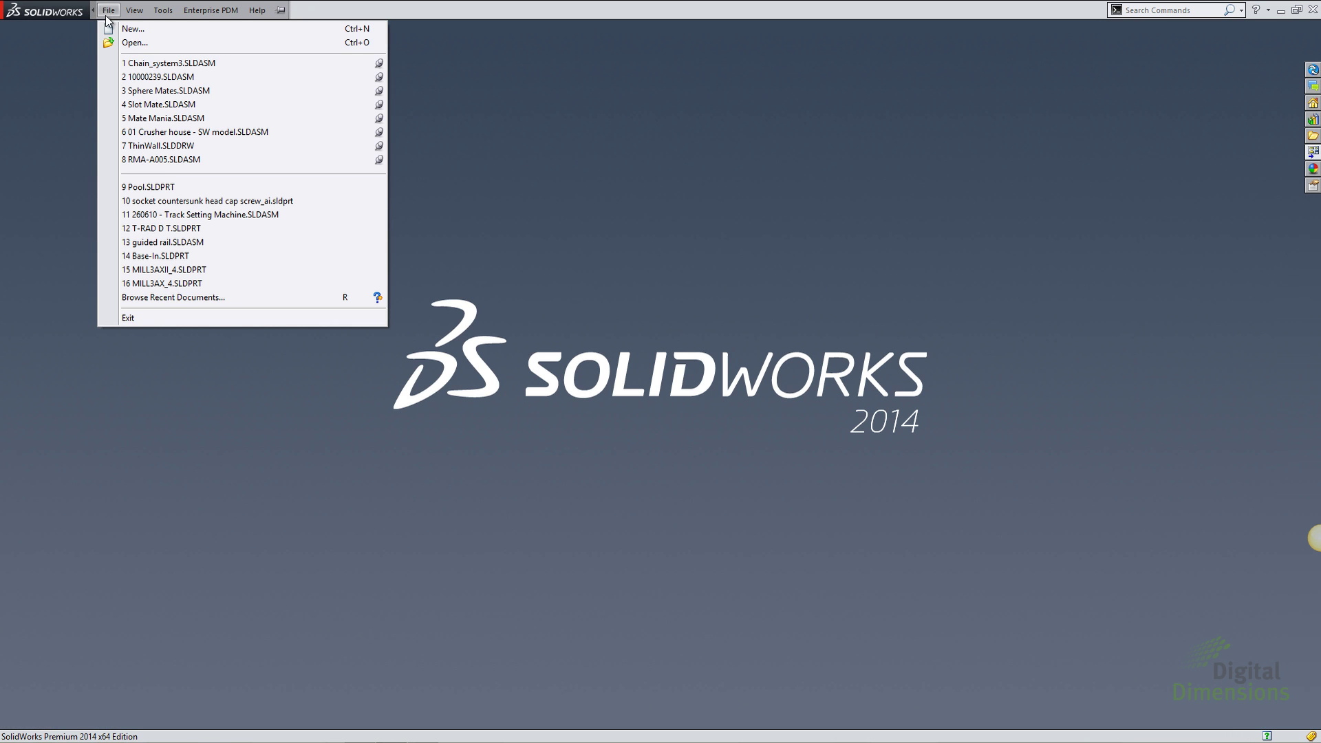
pyautogui.moveTo(290, 63)
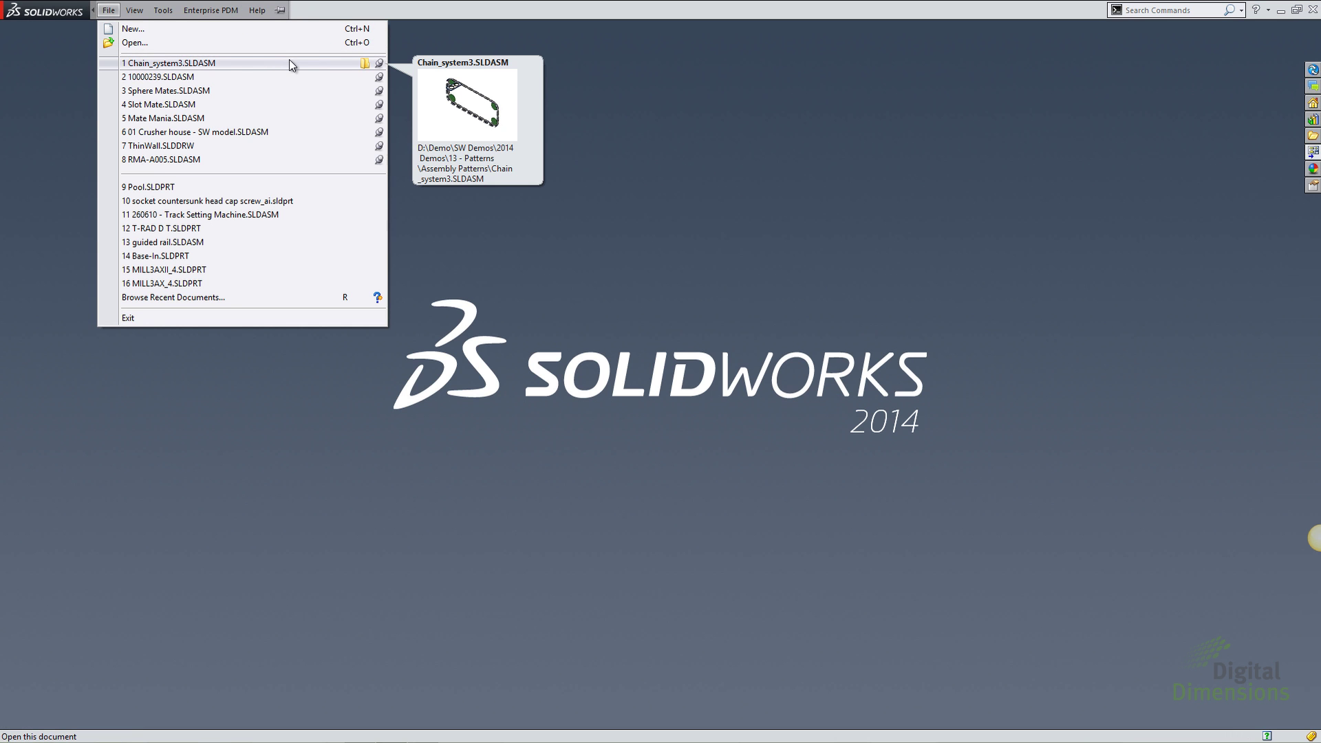
pyautogui.click(326, 63)
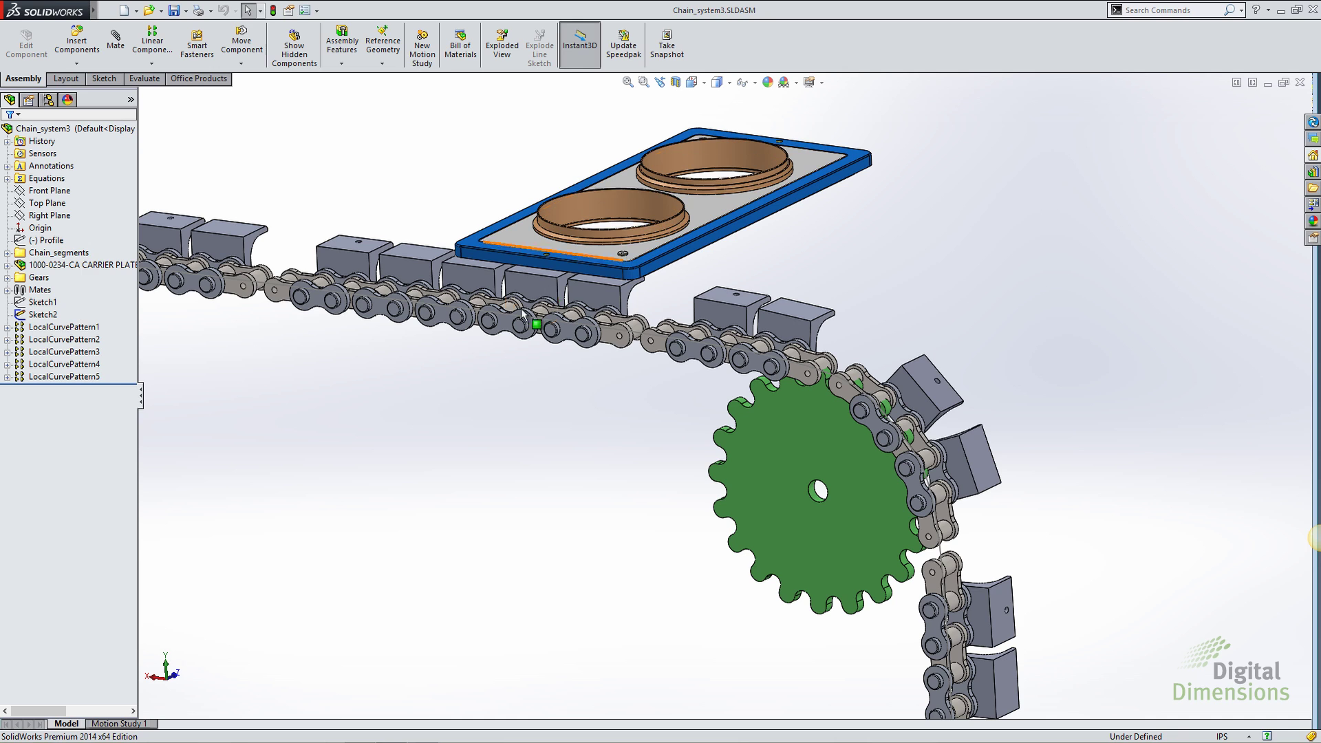
pyautogui.click(60, 329)
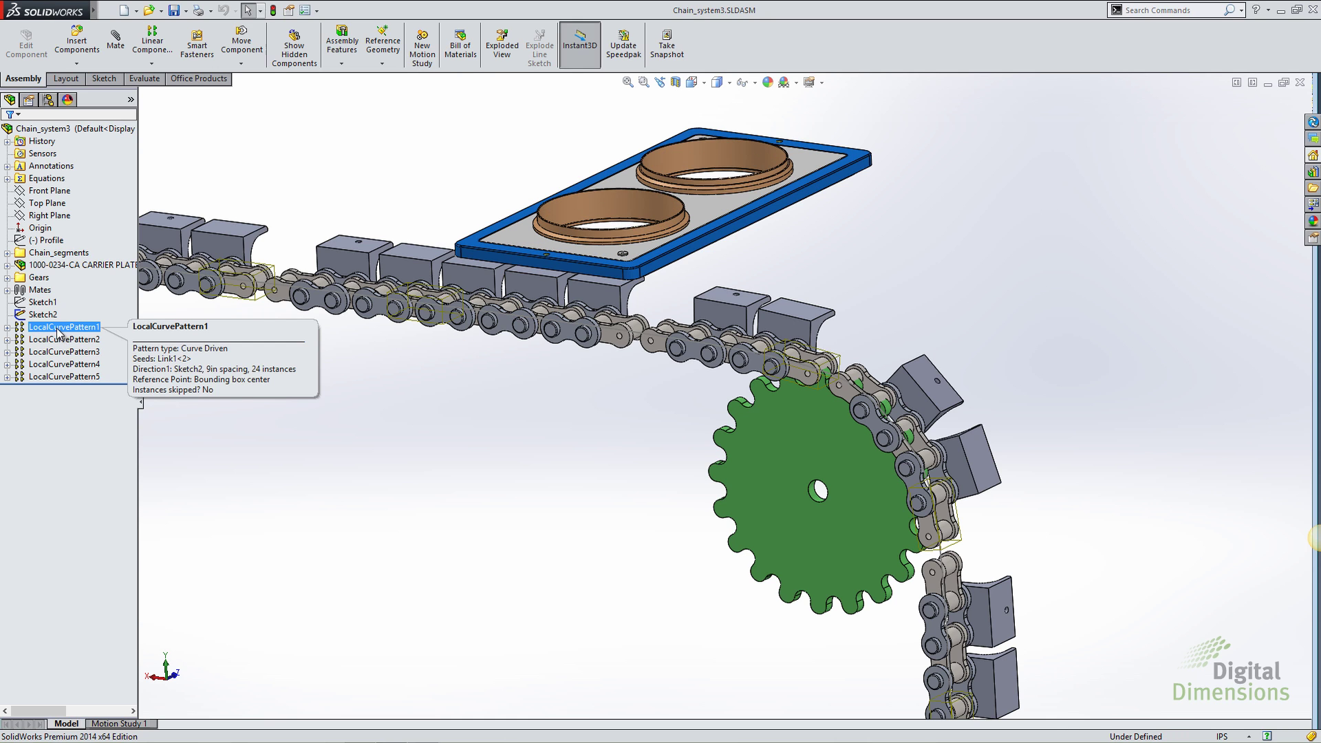
pyautogui.click(7, 328)
pyautogui.click(8, 329)
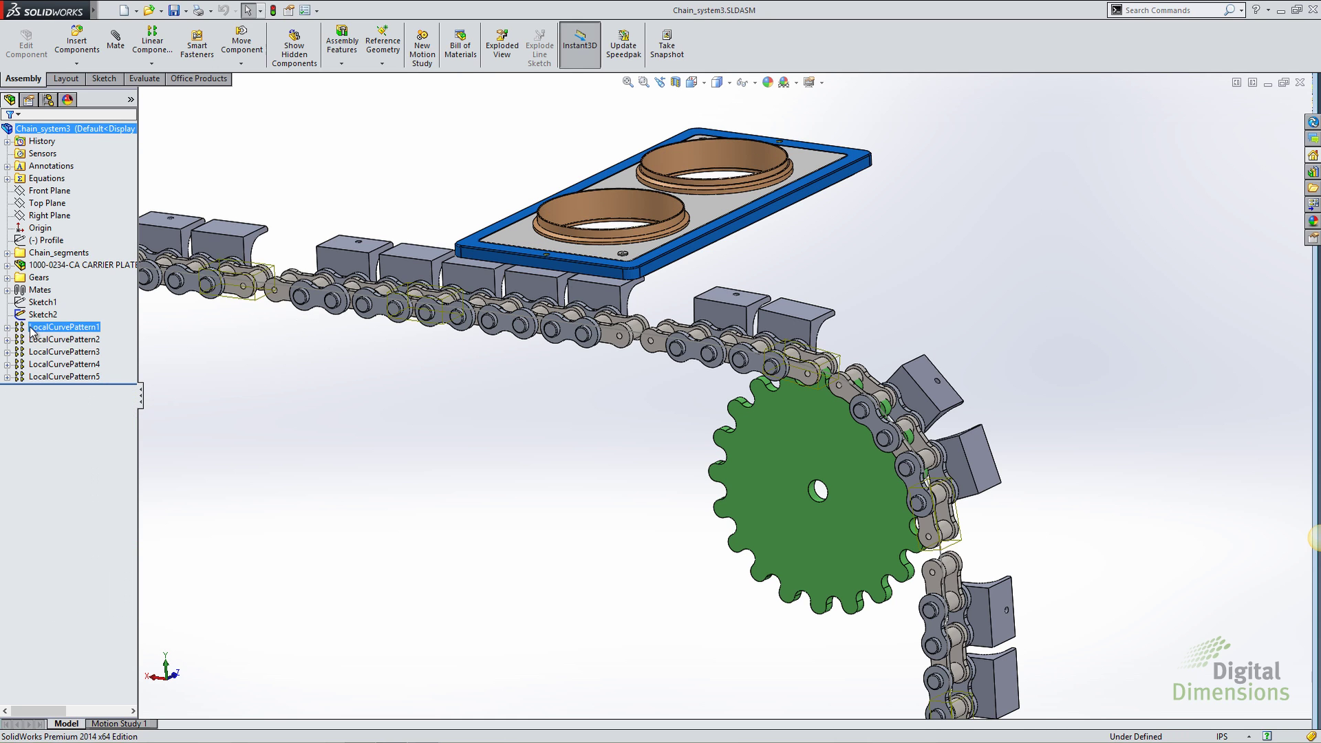
pyautogui.click(7, 253)
pyautogui.click(7, 253)
pyautogui.press('f')
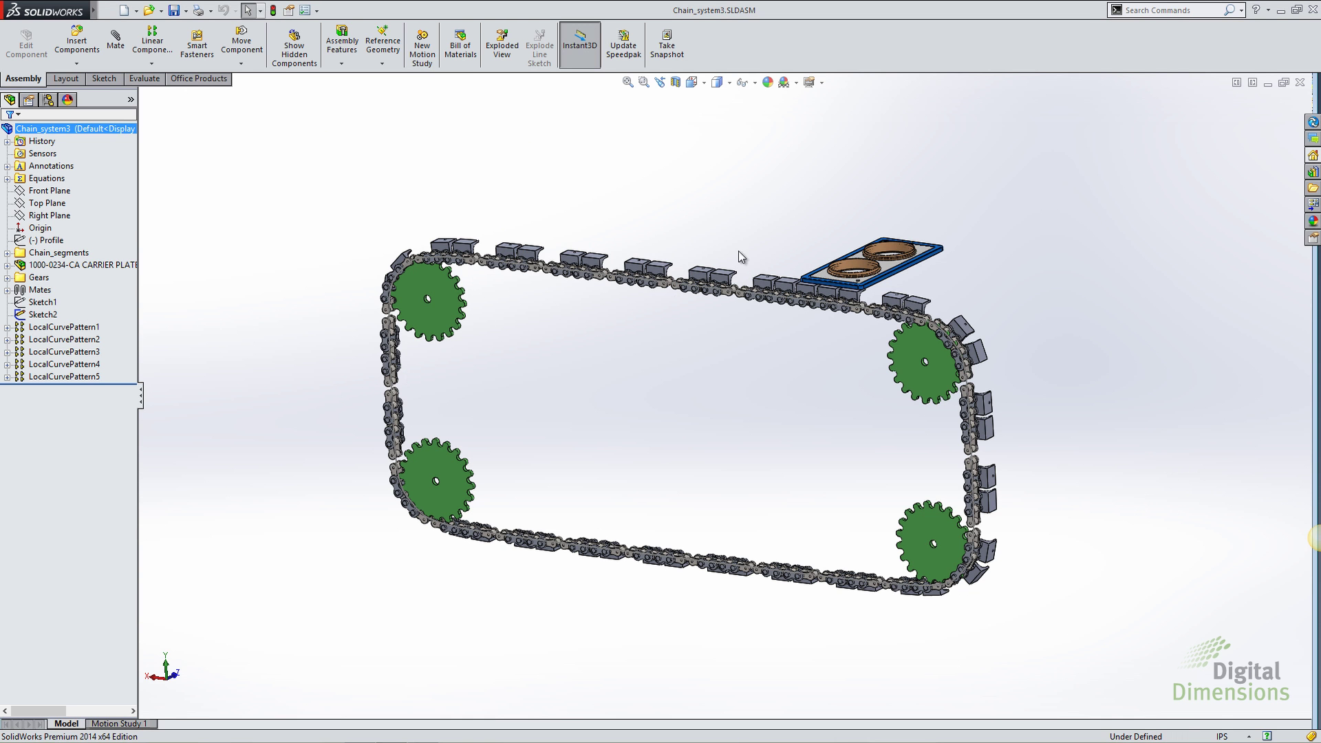
pyautogui.click(1300, 81)
# Open the 10000239 assembly from the recent files list.
pyautogui.click(108, 9)
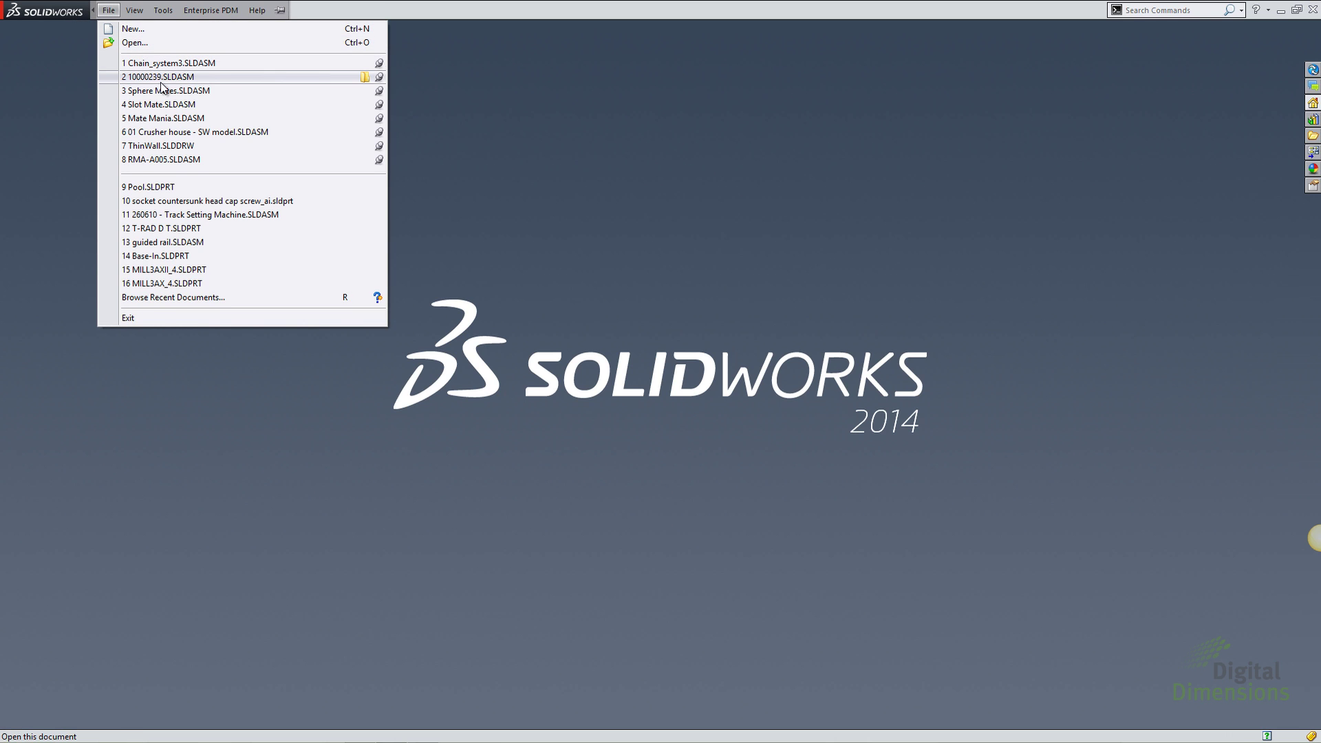
pyautogui.moveTo(162, 82)
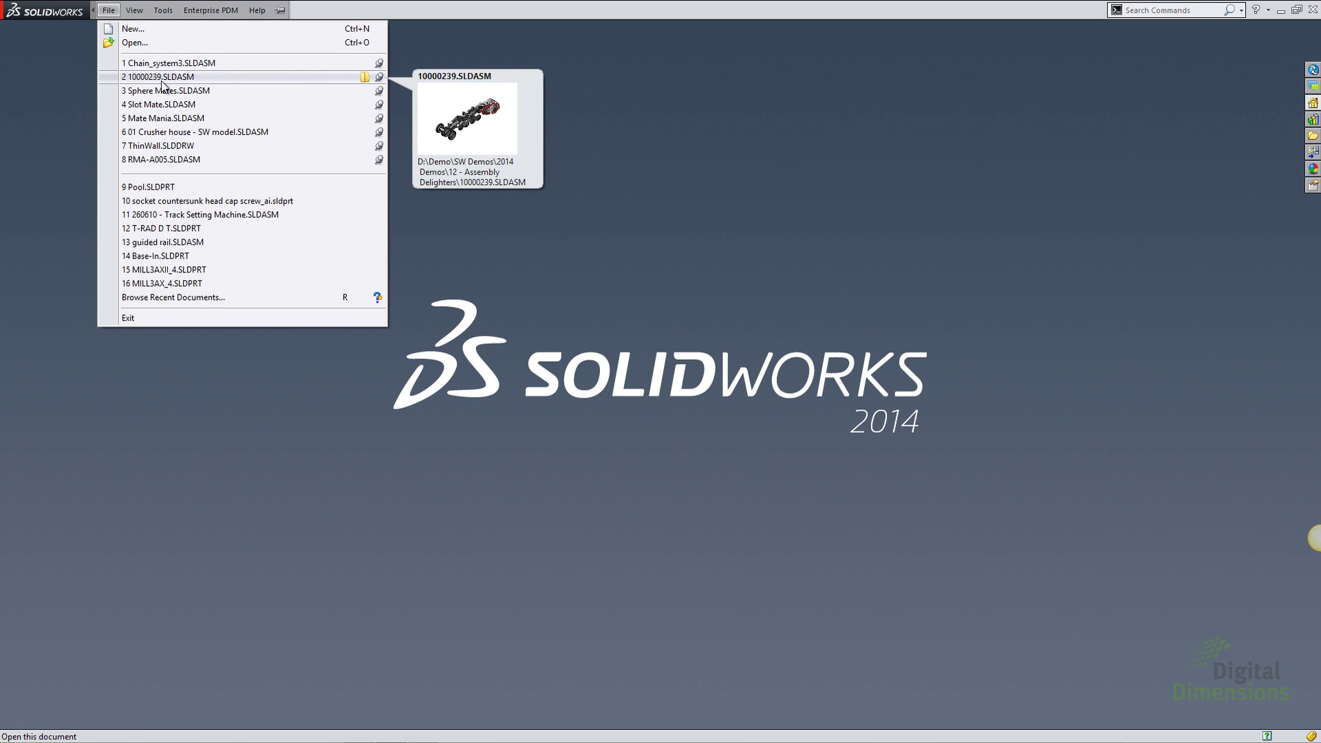
pyautogui.click(344, 78)
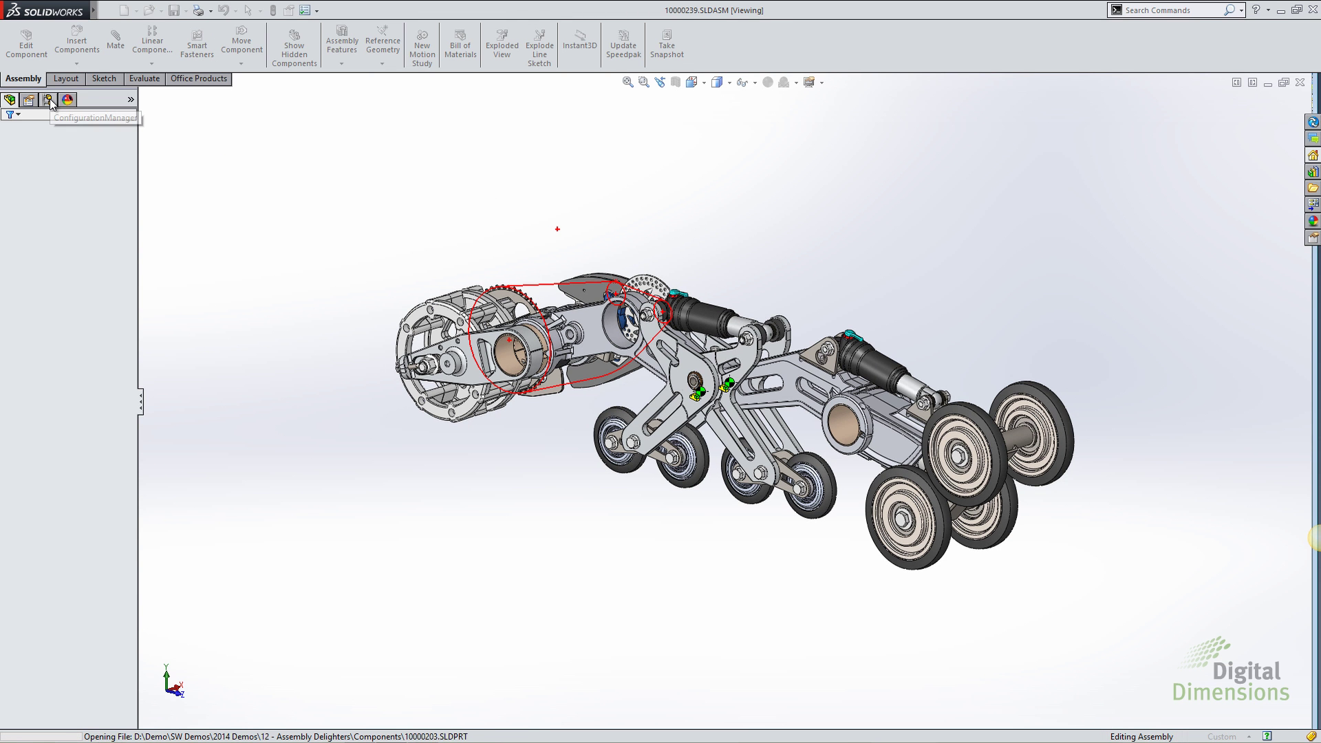
# Start a New Exploded View on the Default configuration in ConfigurationManager.
pyautogui.click(48, 100)
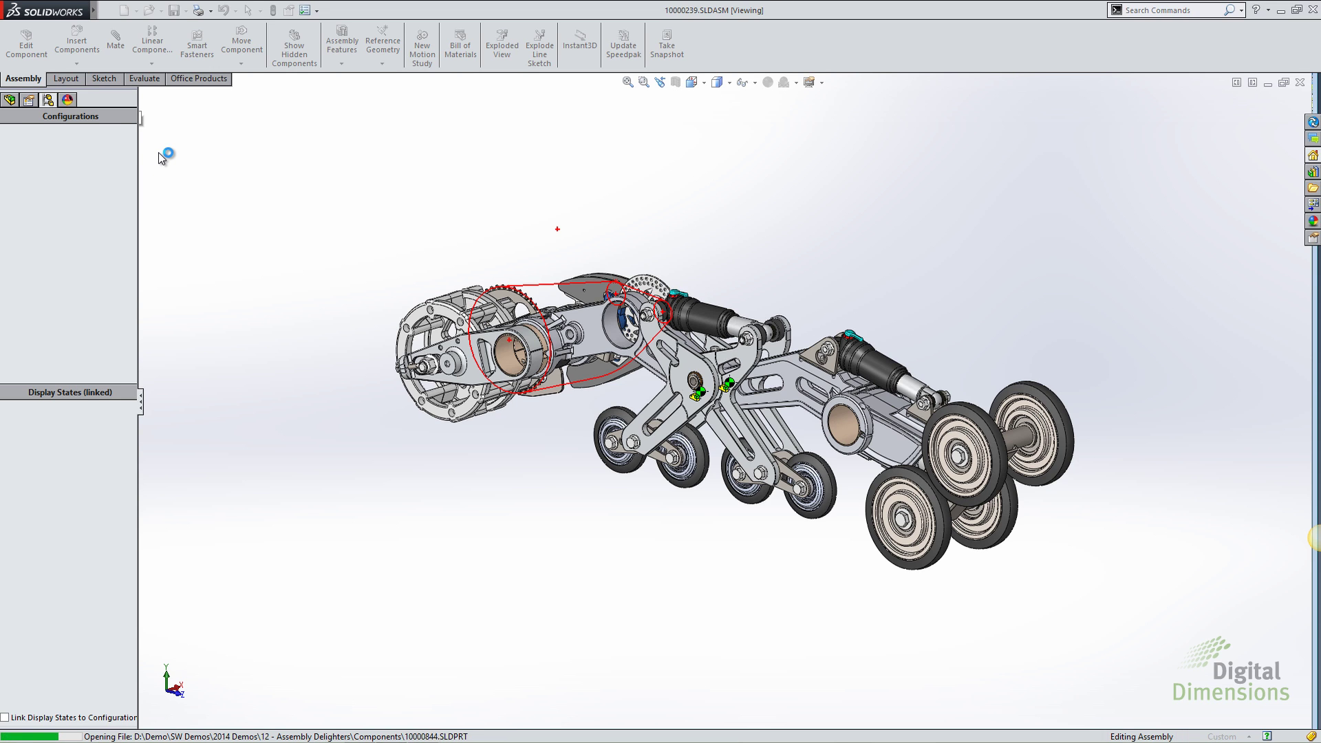
pyautogui.rightClick(55, 132)
pyautogui.rightClick(46, 142)
pyautogui.click(83, 166)
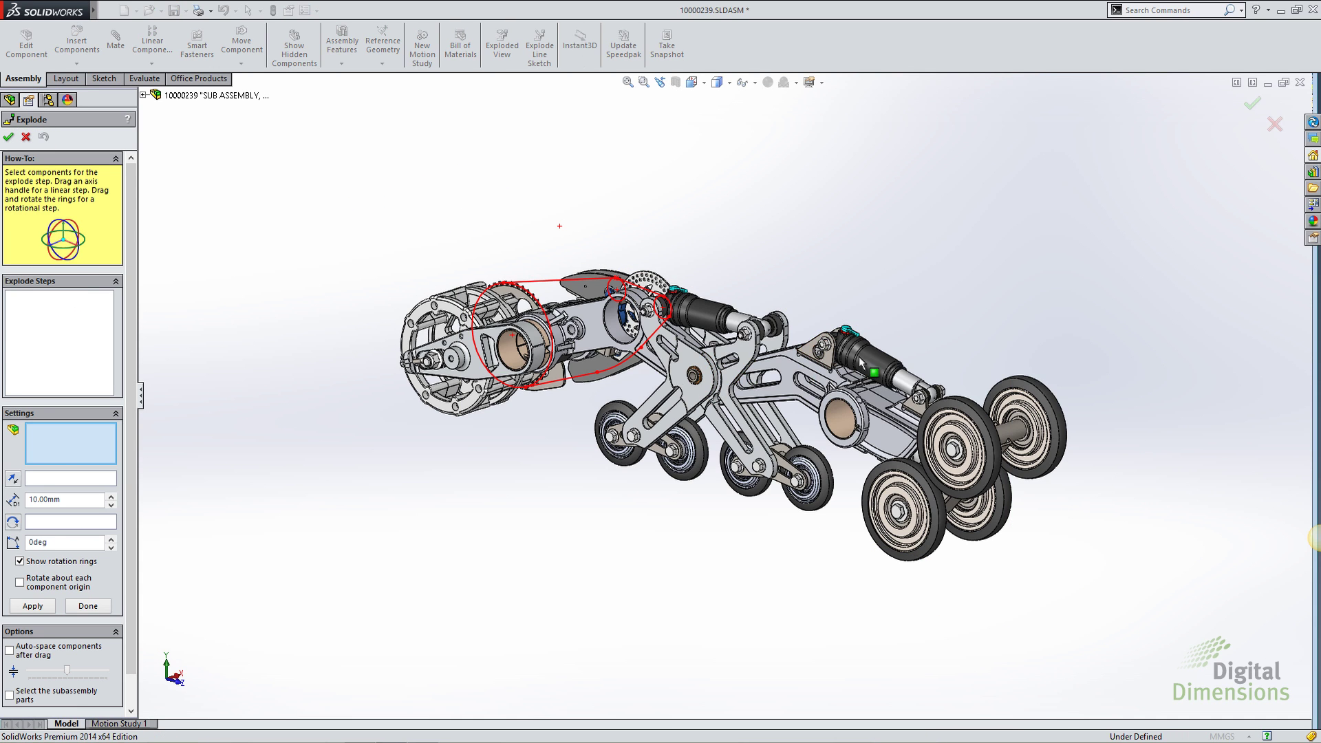
# Pull the right shock's upper and lower mounting nuts out along their axes.
pyautogui.scroll(-5, 869, 342)
pyautogui.click(732, 352)
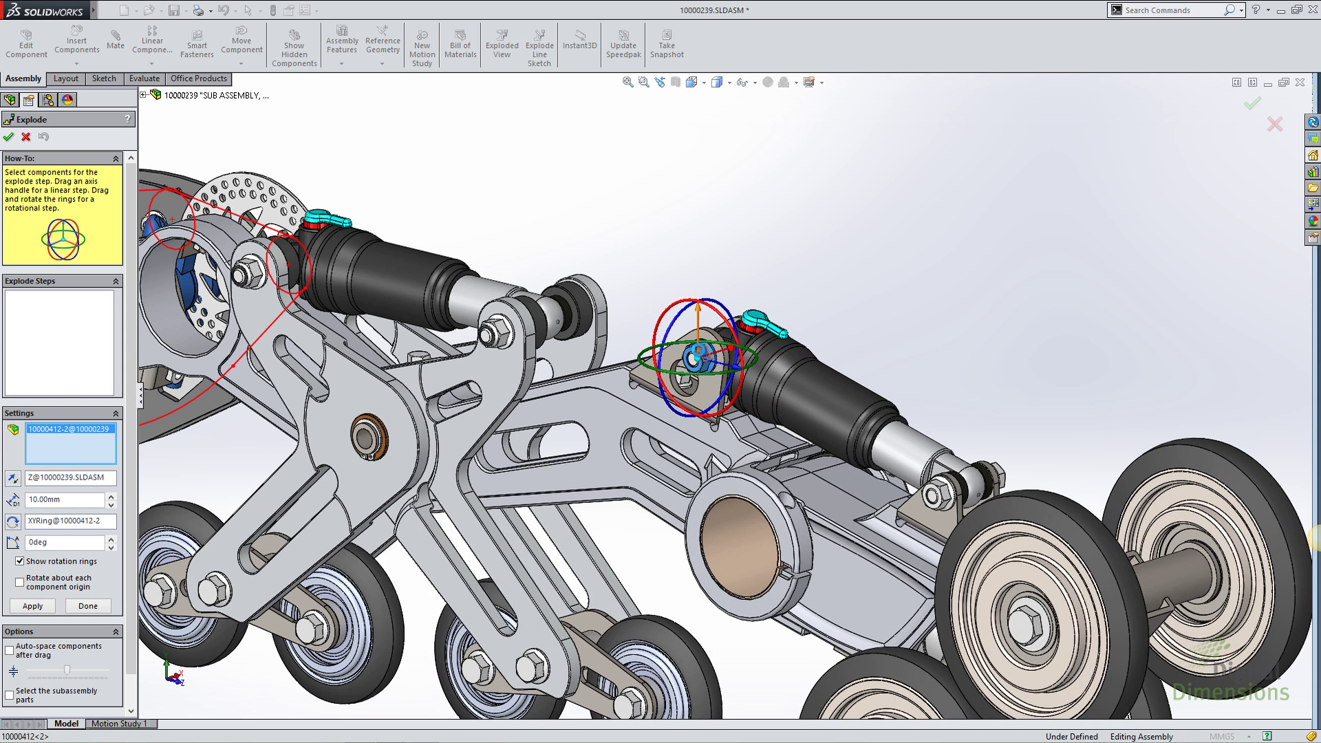
pyautogui.moveTo(732, 352); pyautogui.dragTo(650, 373)
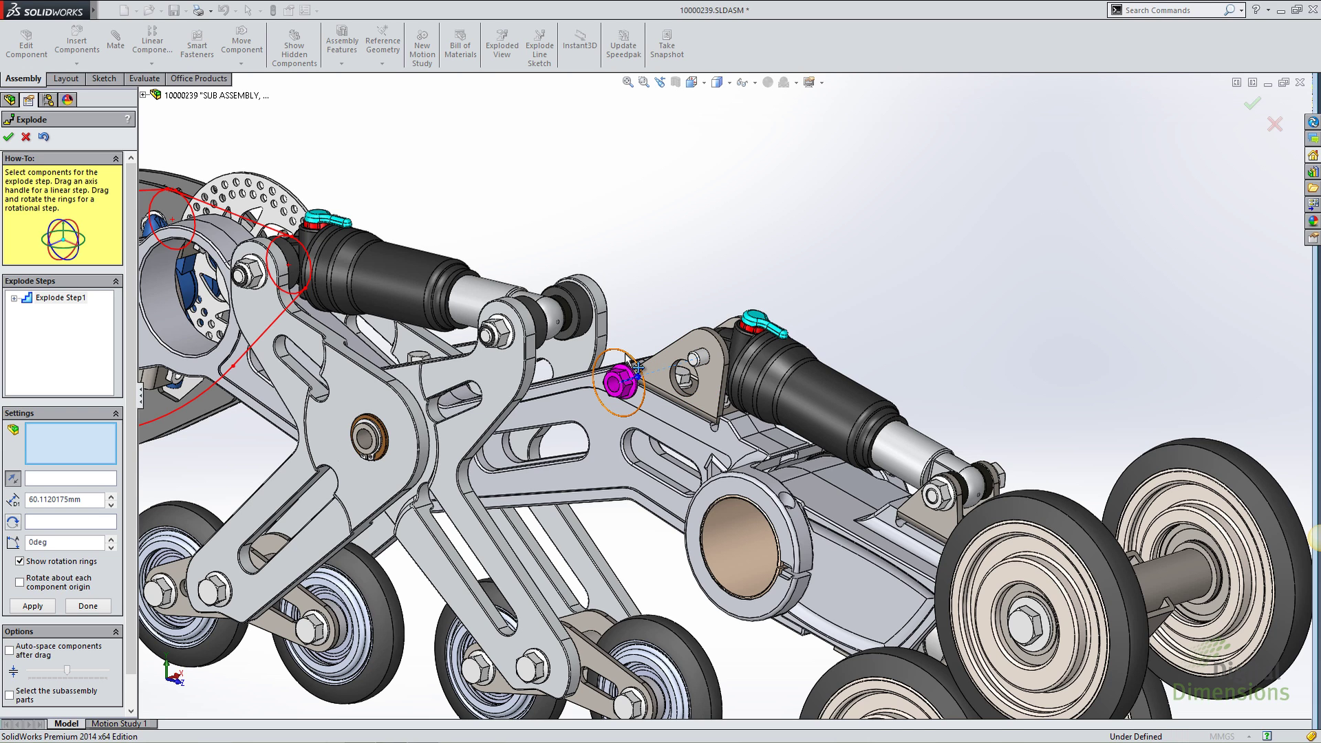
pyautogui.moveTo(635, 367); pyautogui.dragTo(605, 359)
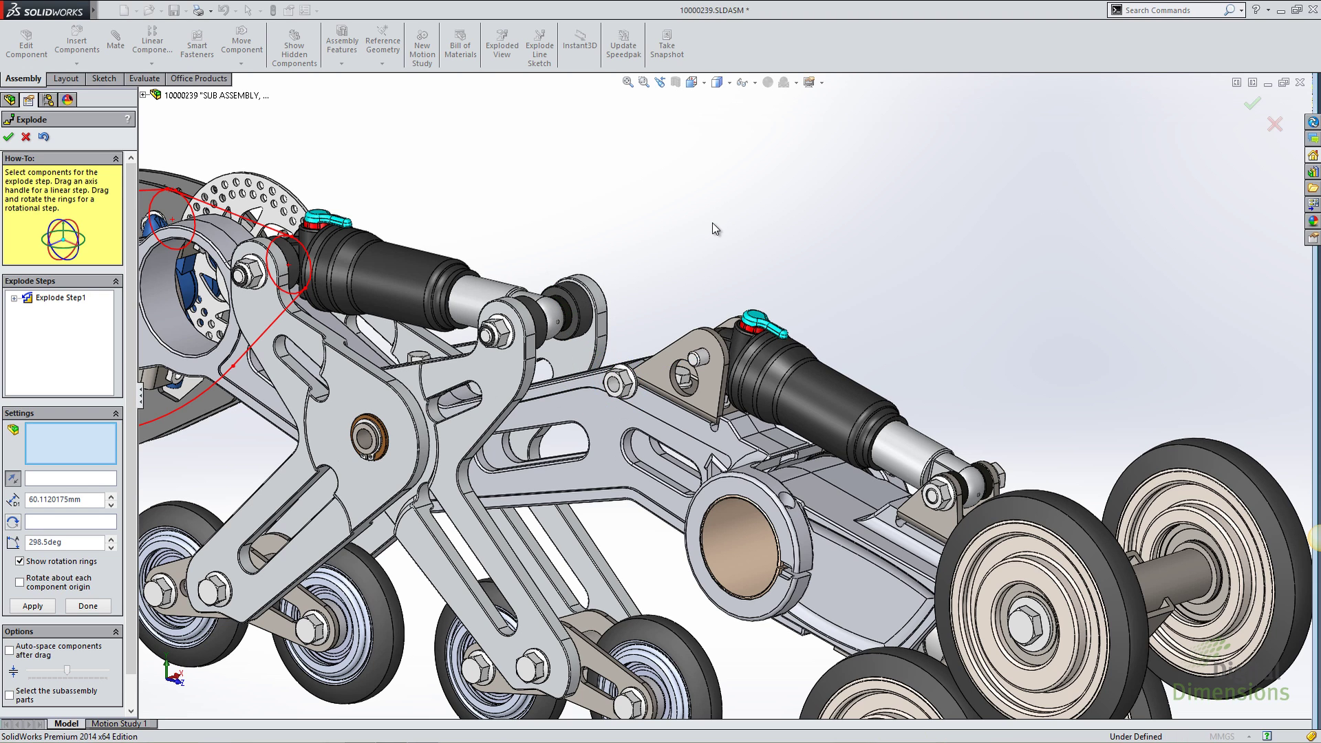
pyautogui.click(932, 494)
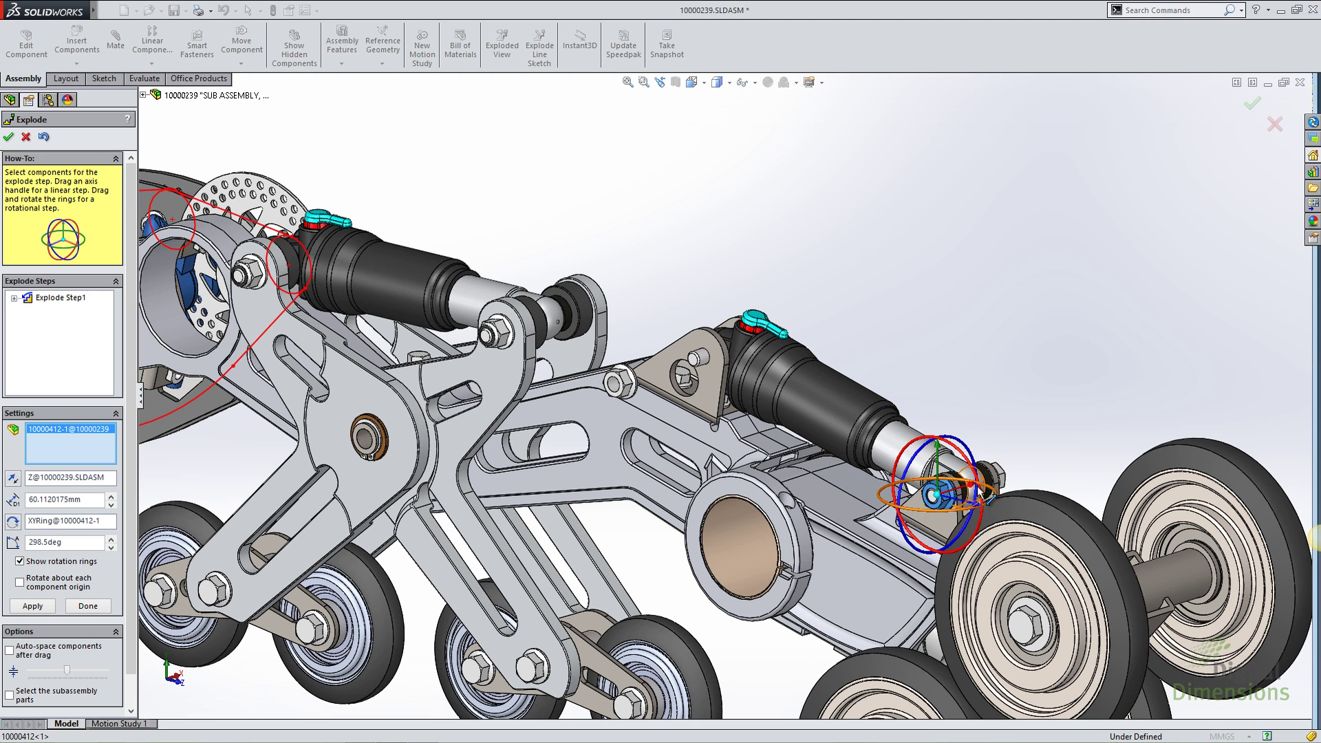
pyautogui.moveTo(975, 486); pyautogui.dragTo(699, 361)
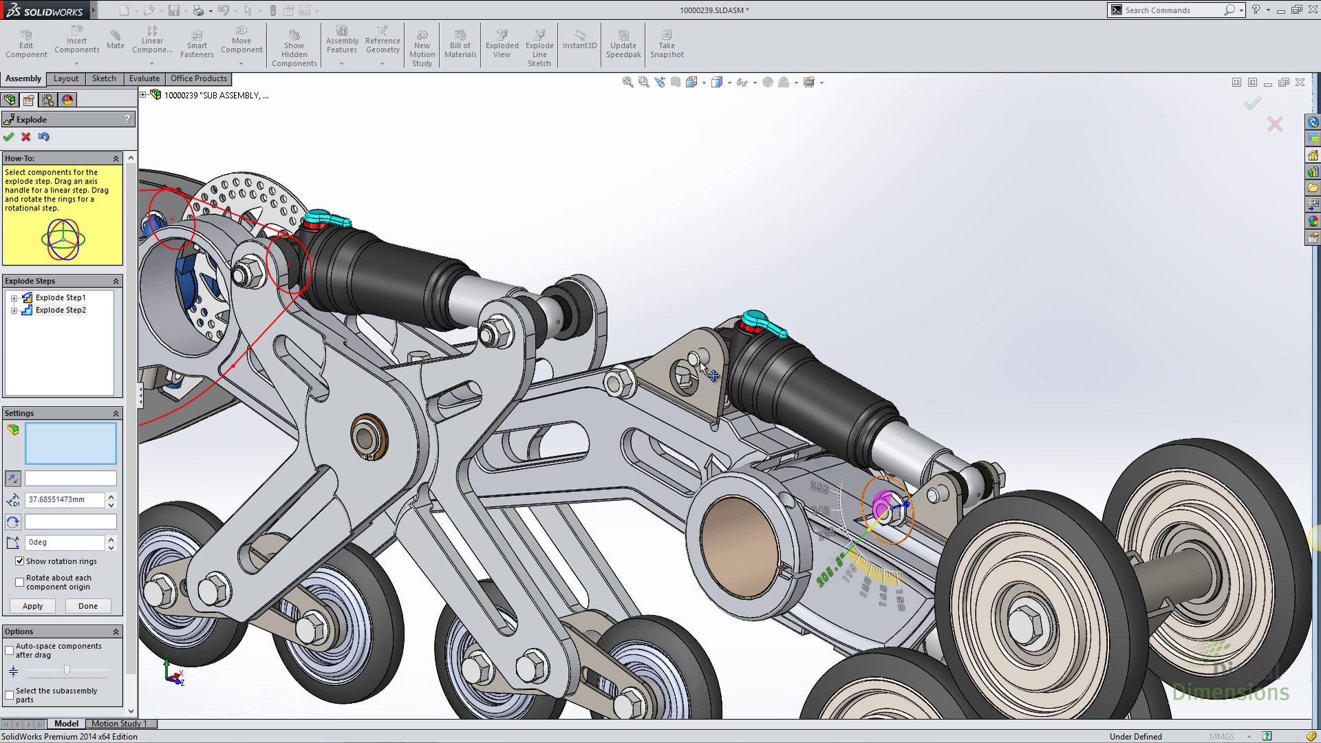
# Rotate the shock about its upper mount hole, then lift it 41.26 mm clear.
pyautogui.click(815, 399)
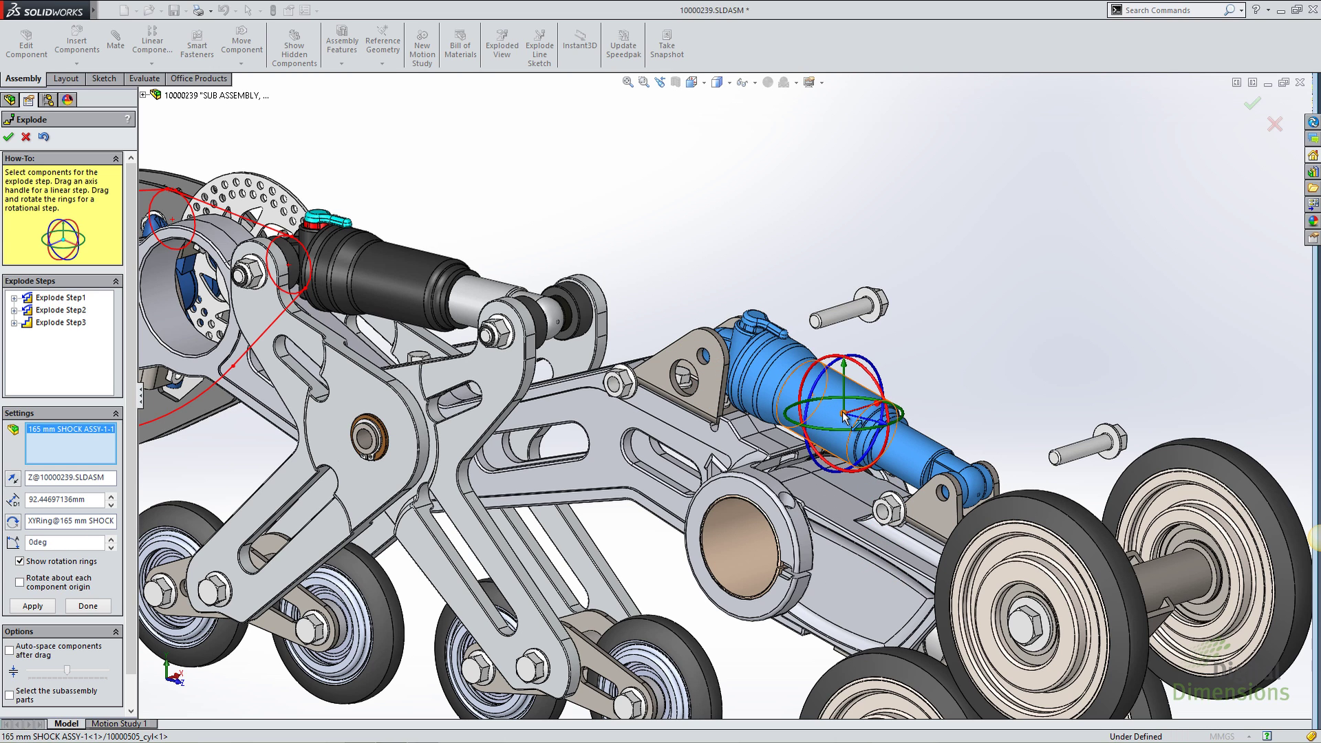
pyautogui.moveTo(844, 415); pyautogui.dragTo(709, 370)
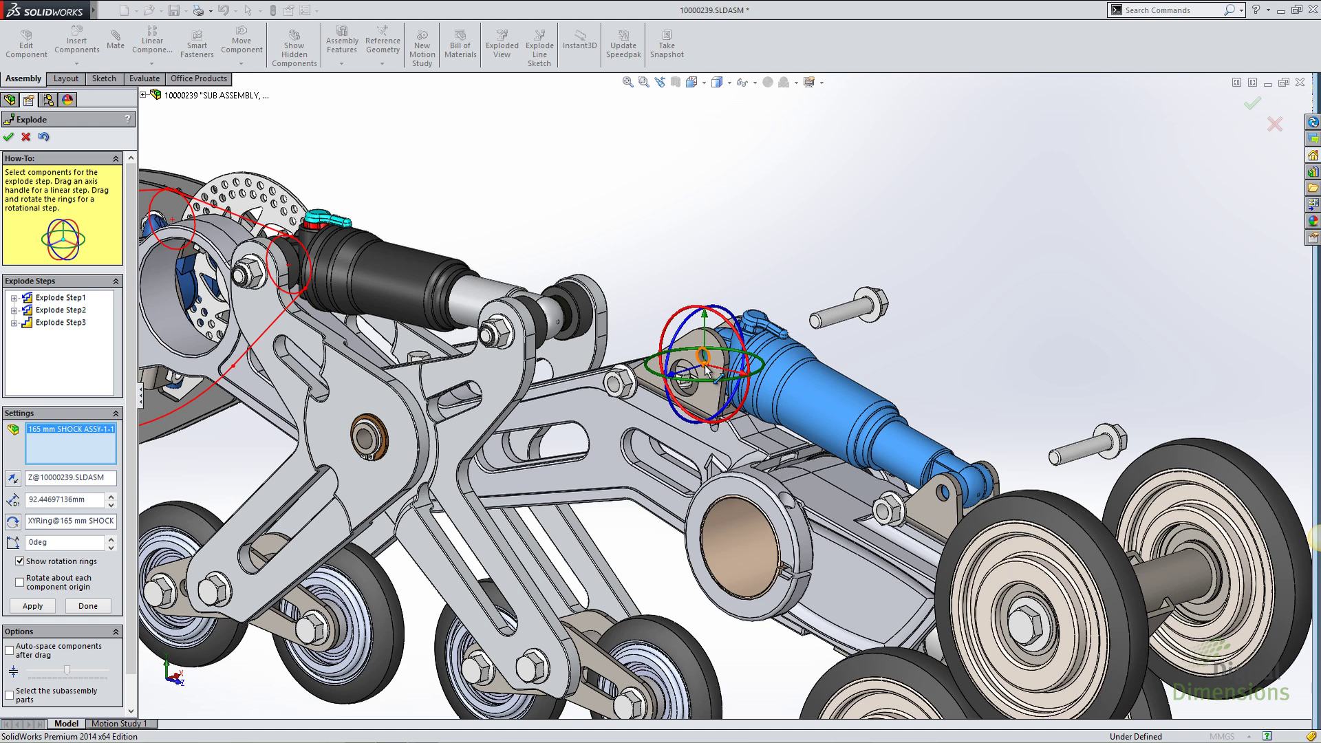
pyautogui.click(705, 370)
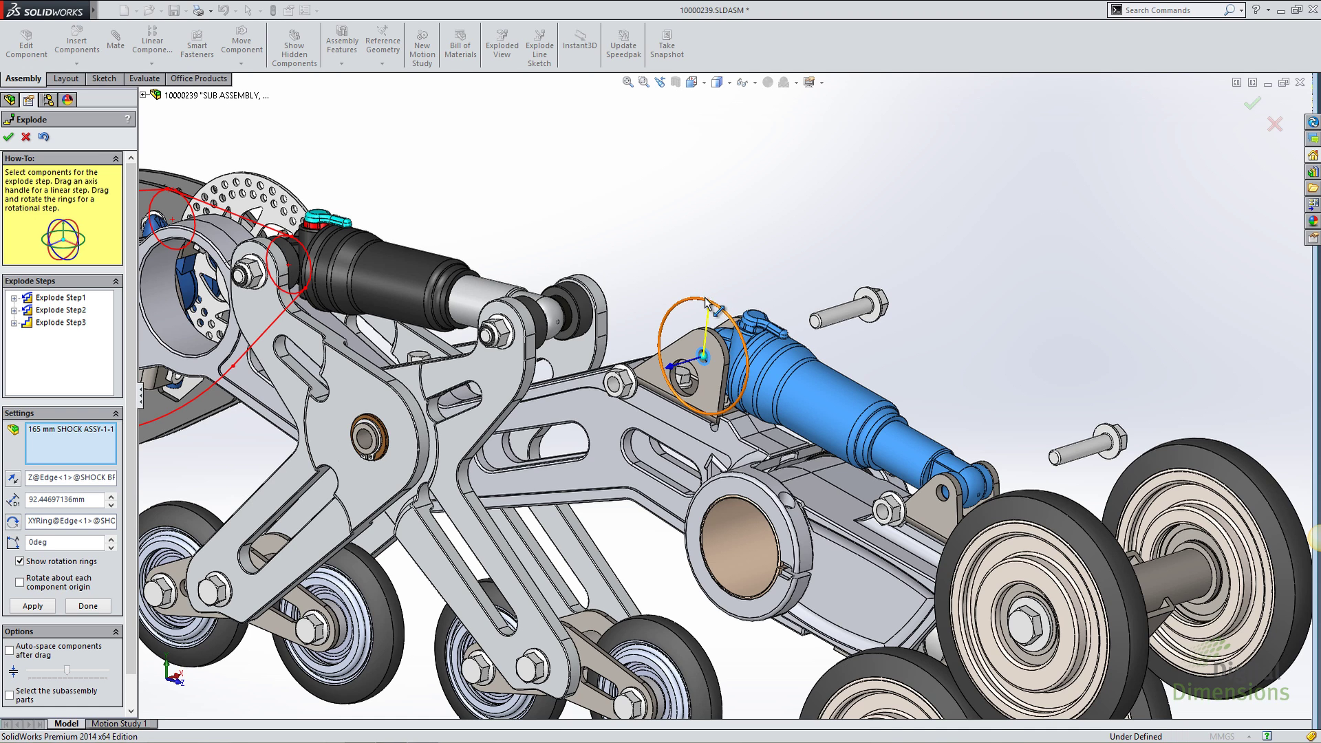
pyautogui.moveTo(710, 304); pyautogui.dragTo(720, 195)
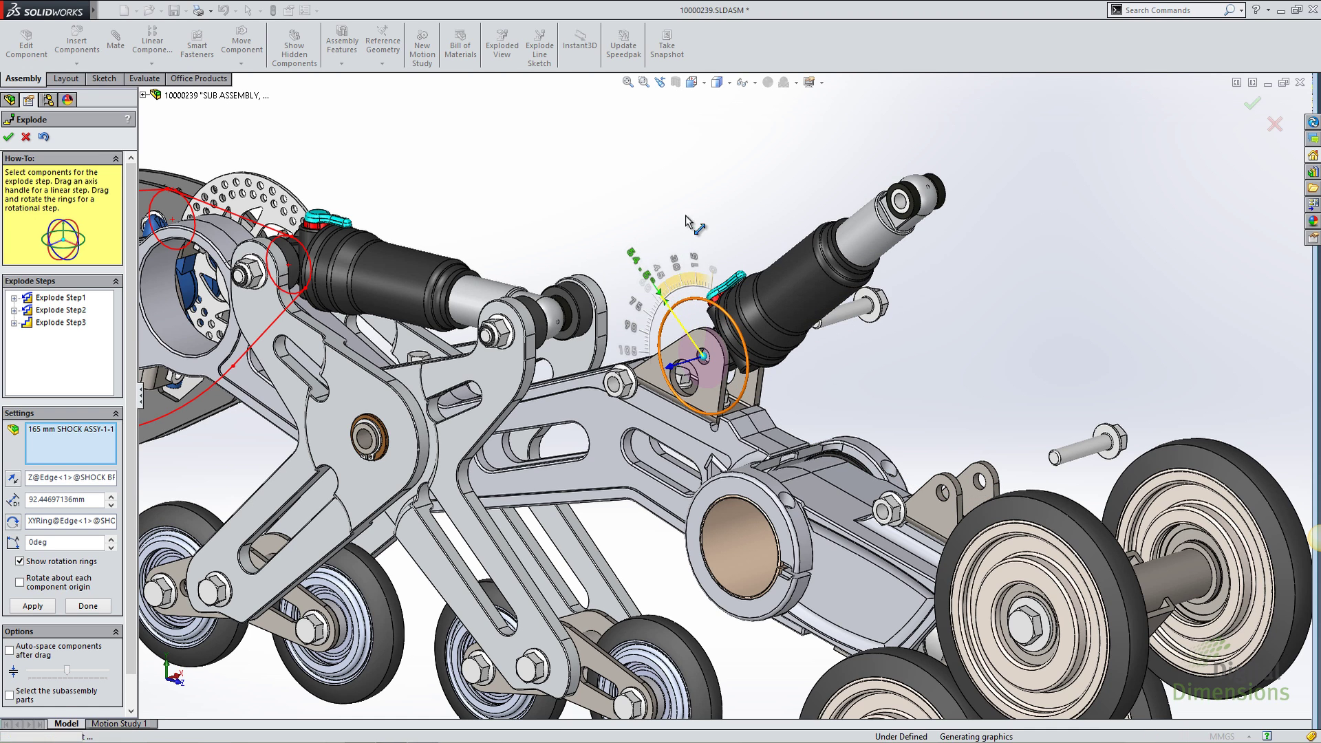
pyautogui.click(766, 274)
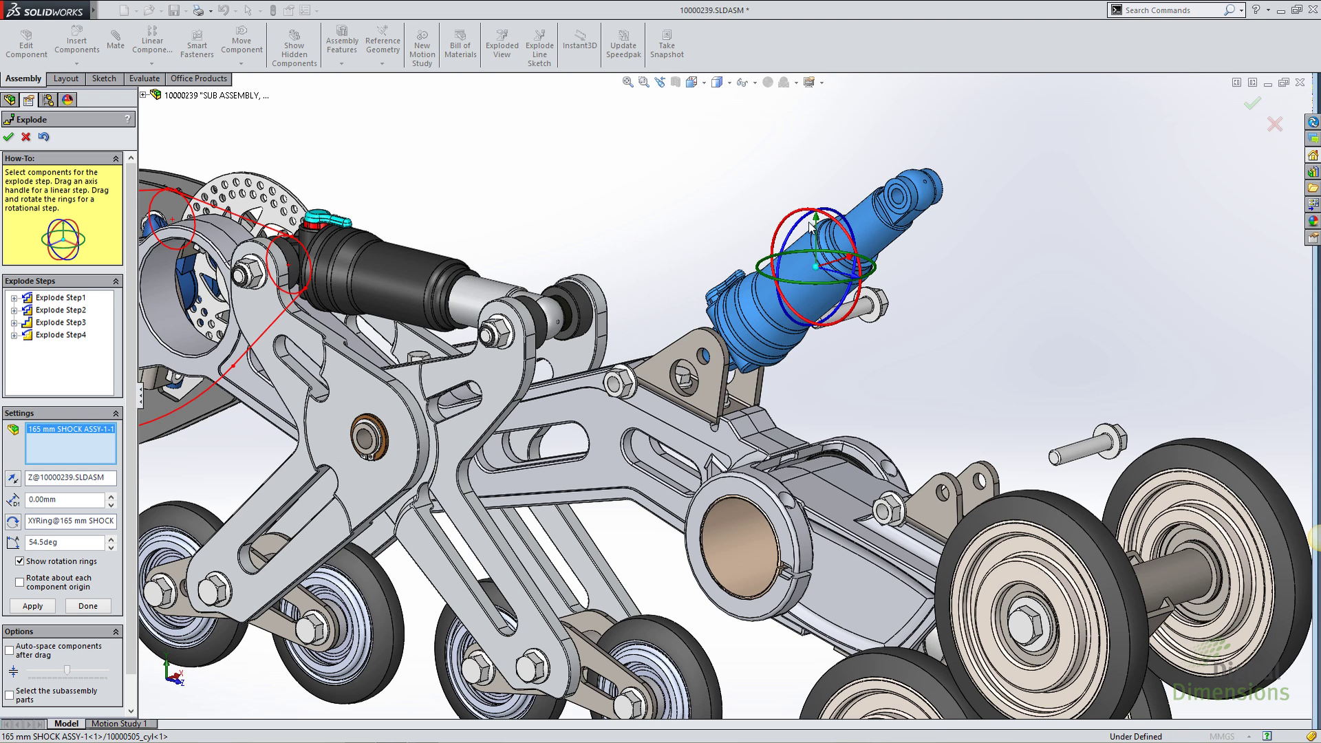
pyautogui.moveTo(815, 219); pyautogui.dragTo(816, 157)
# Finish the exploded view and play ExplView1's collapse animation, then close the Animation Controller.
pyautogui.click(8, 136)
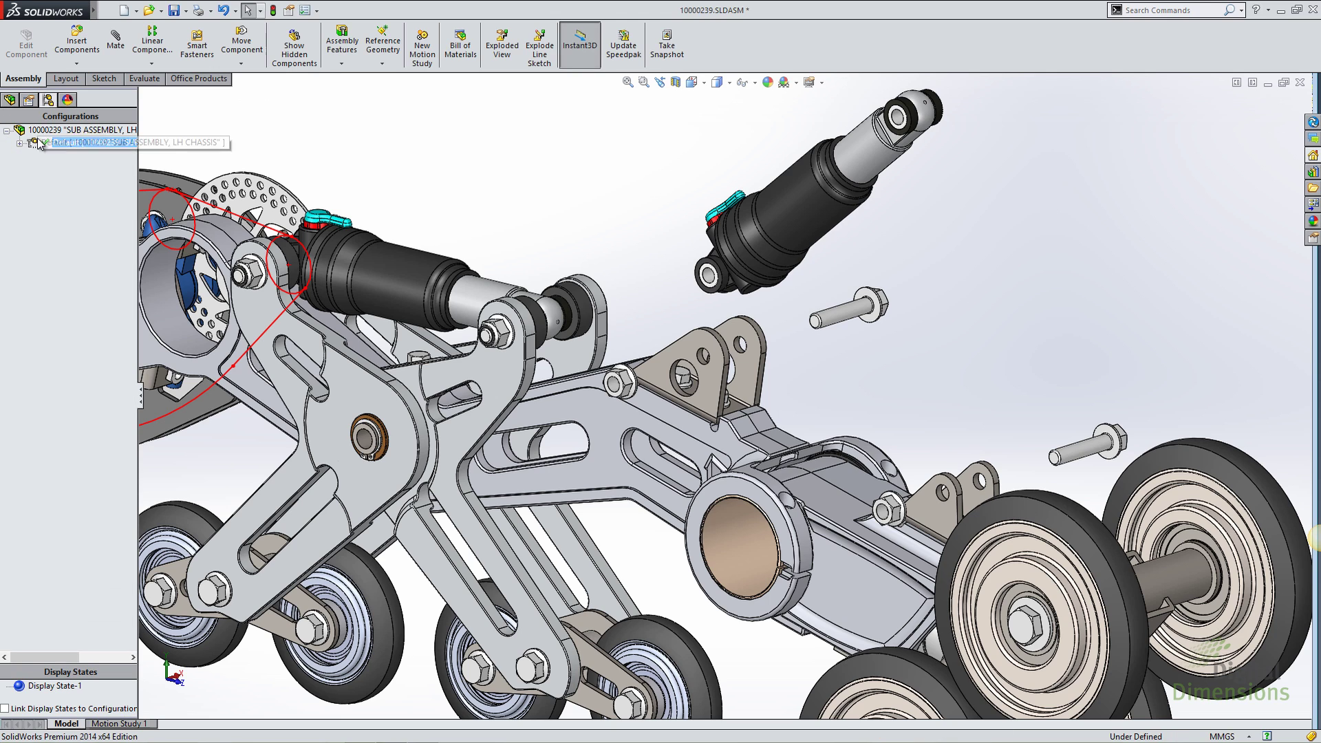
pyautogui.click(20, 142)
pyautogui.rightClick(55, 154)
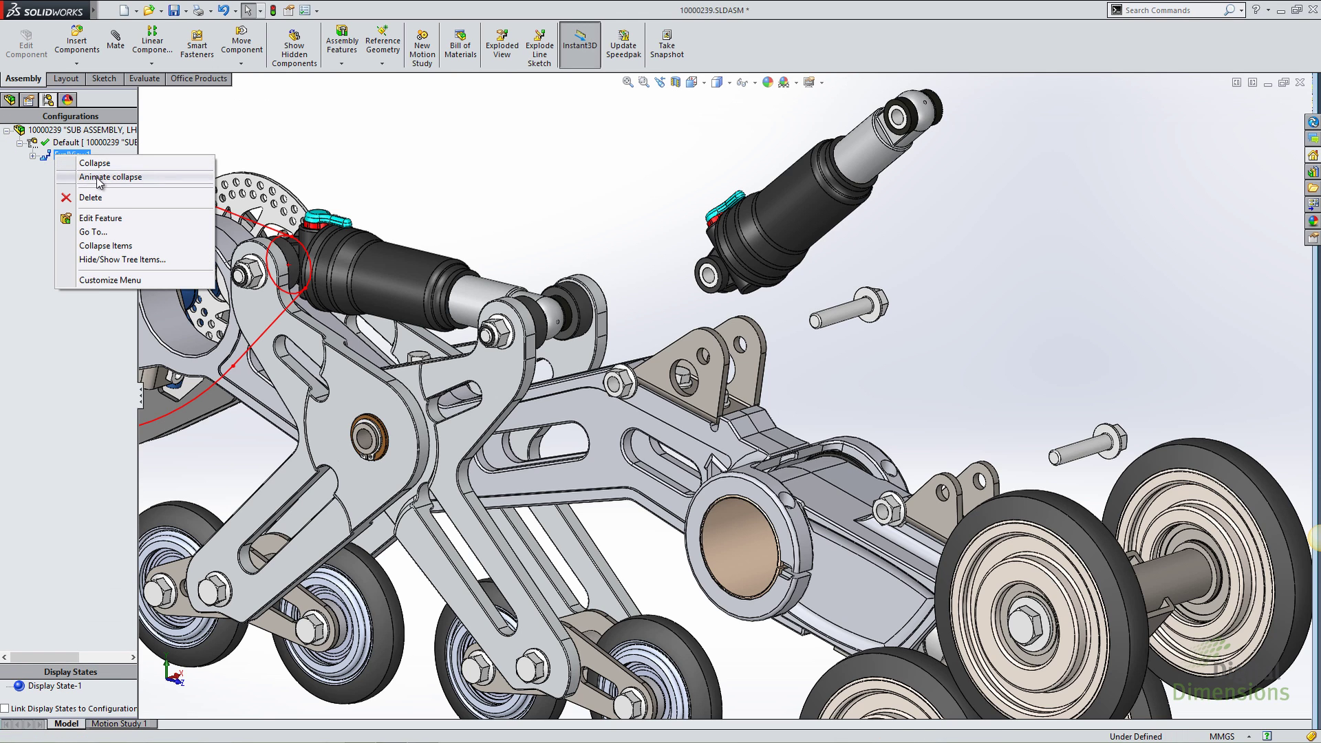
pyautogui.click(97, 176)
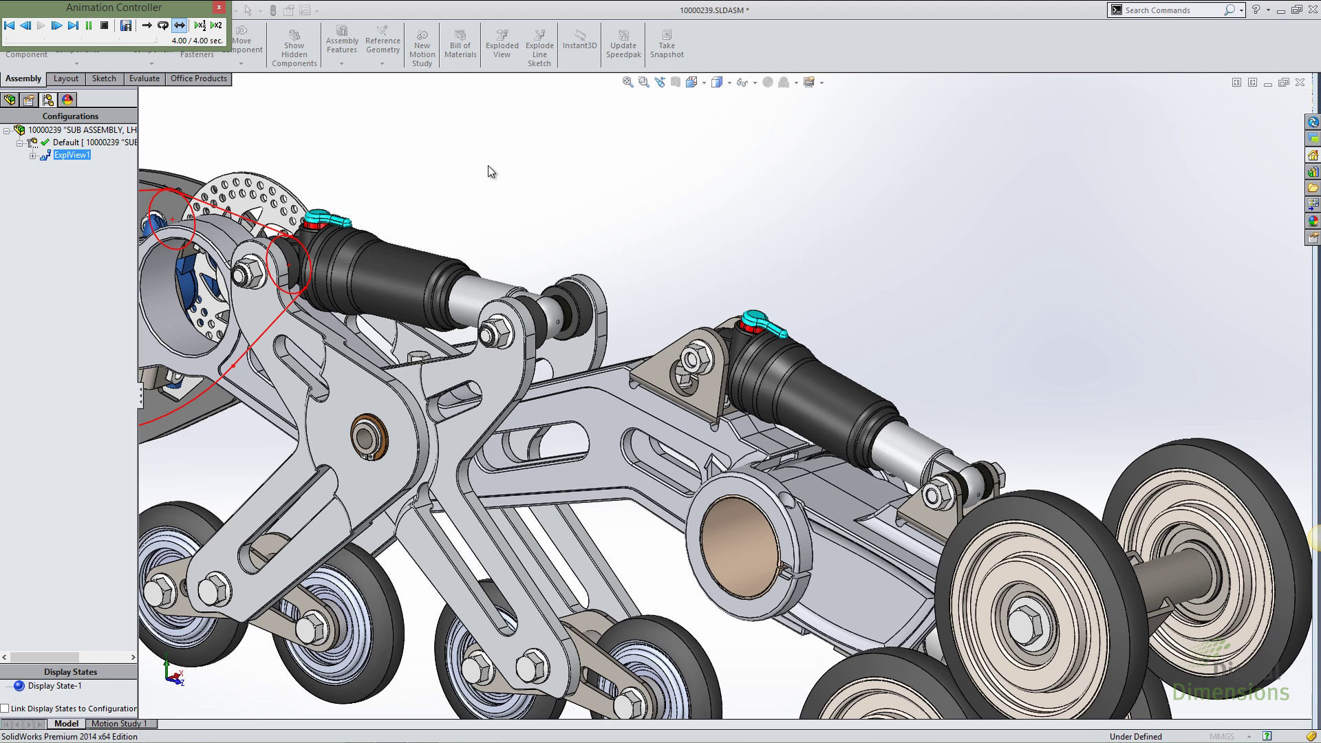
pyautogui.click(219, 7)
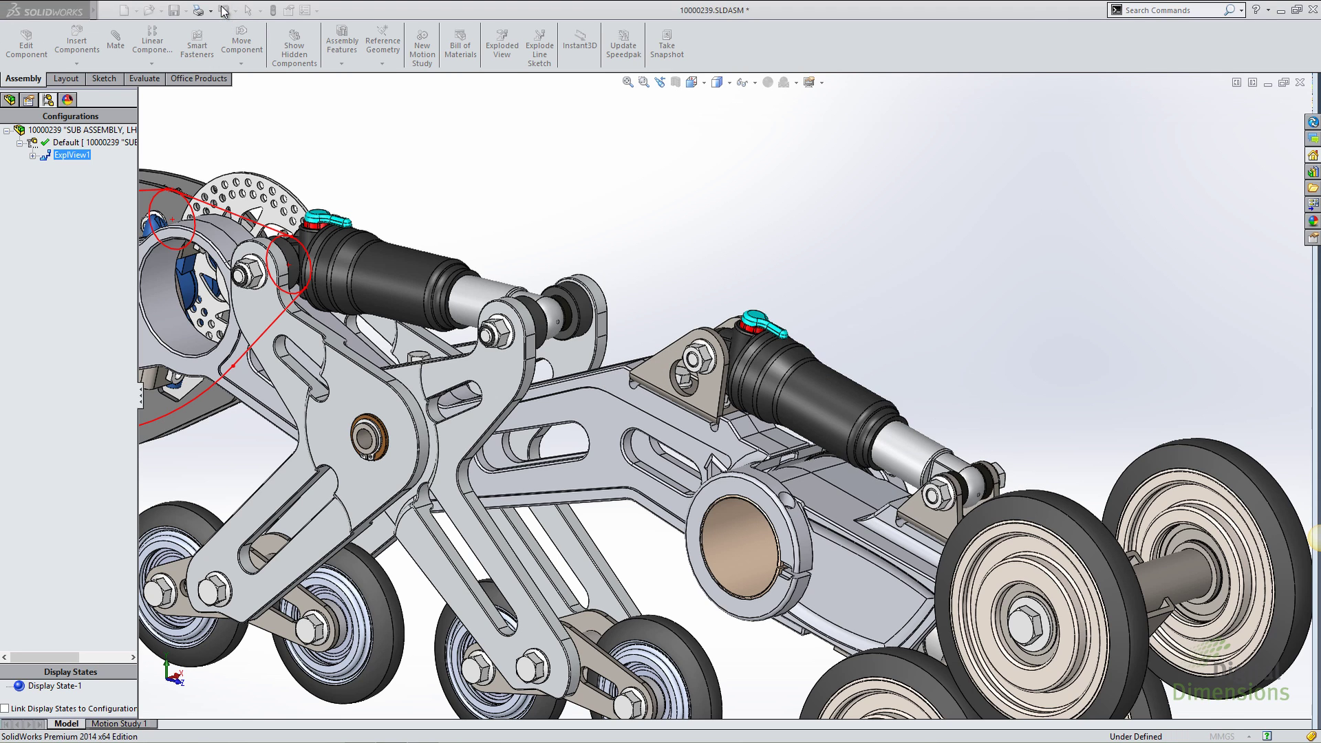
# Open ExplView1 for editing and select its first explode step.
pyautogui.click(32, 155)
pyautogui.rightClick(67, 158)
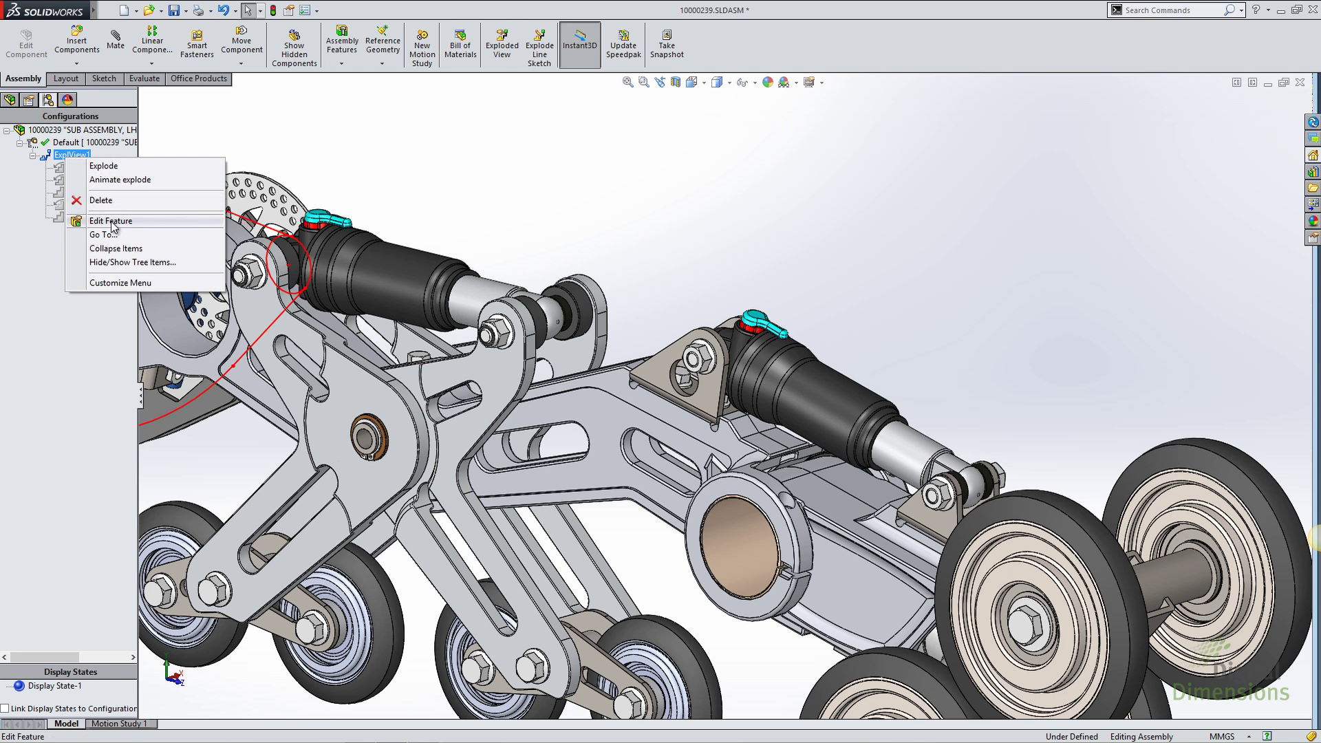
pyautogui.click(99, 218)
pyautogui.click(40, 298)
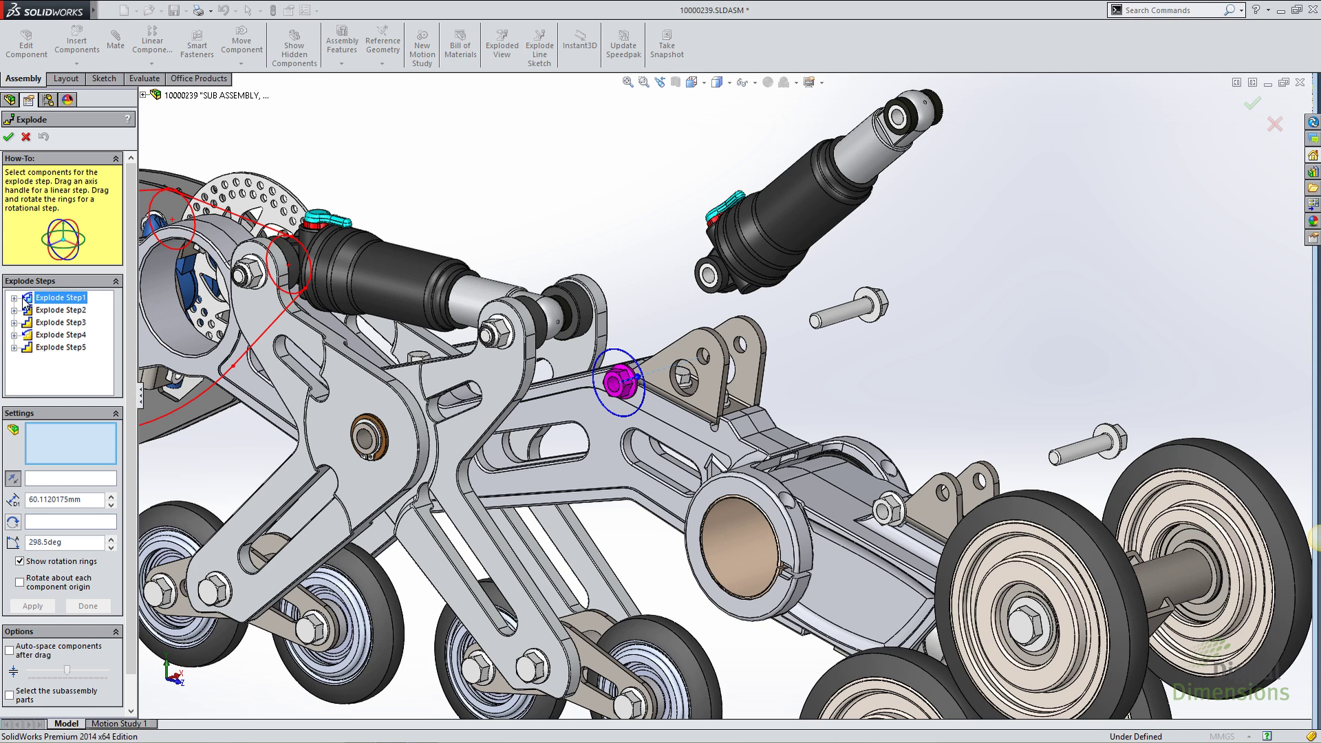
# Edit Explode Step1, select nut 10000412-2 to review its 298.5deg rotation, then close the editor.
pyautogui.rightClick(55, 300)
pyautogui.click(74, 322)
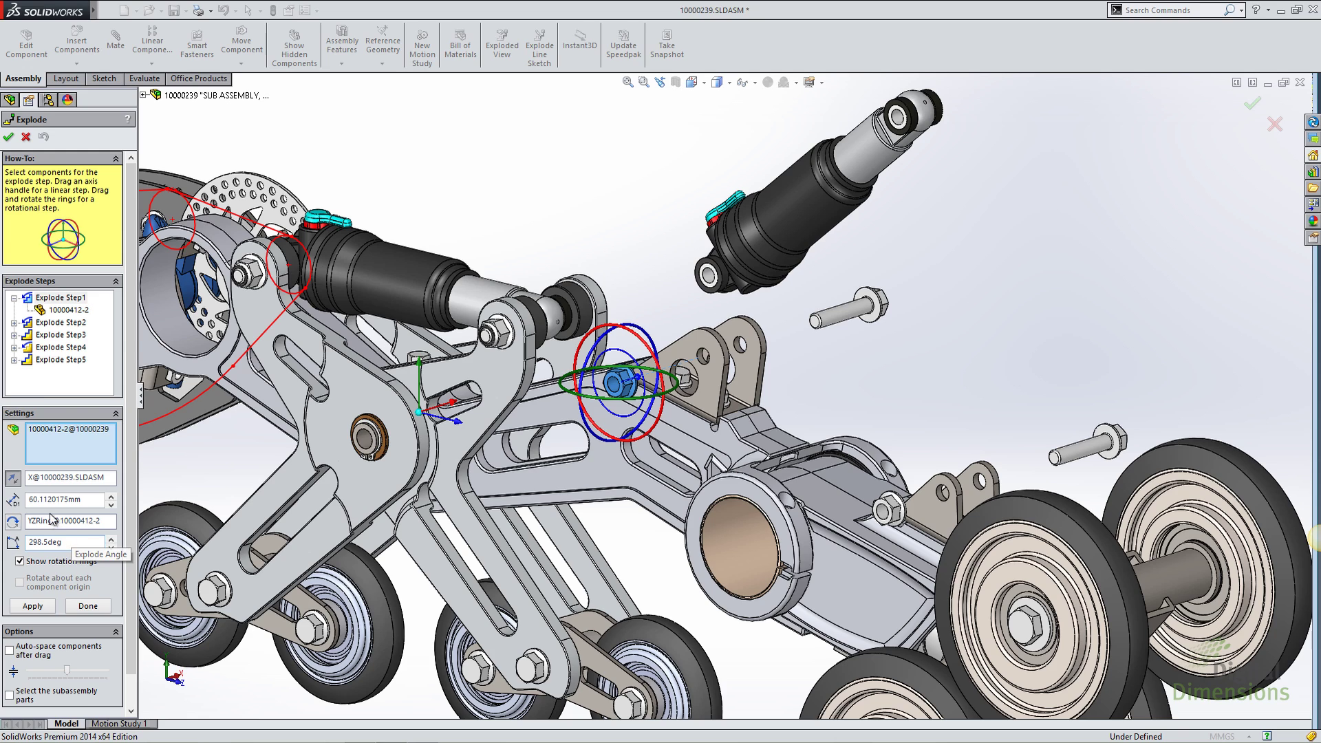
pyautogui.click(76, 430)
pyautogui.click(65, 309)
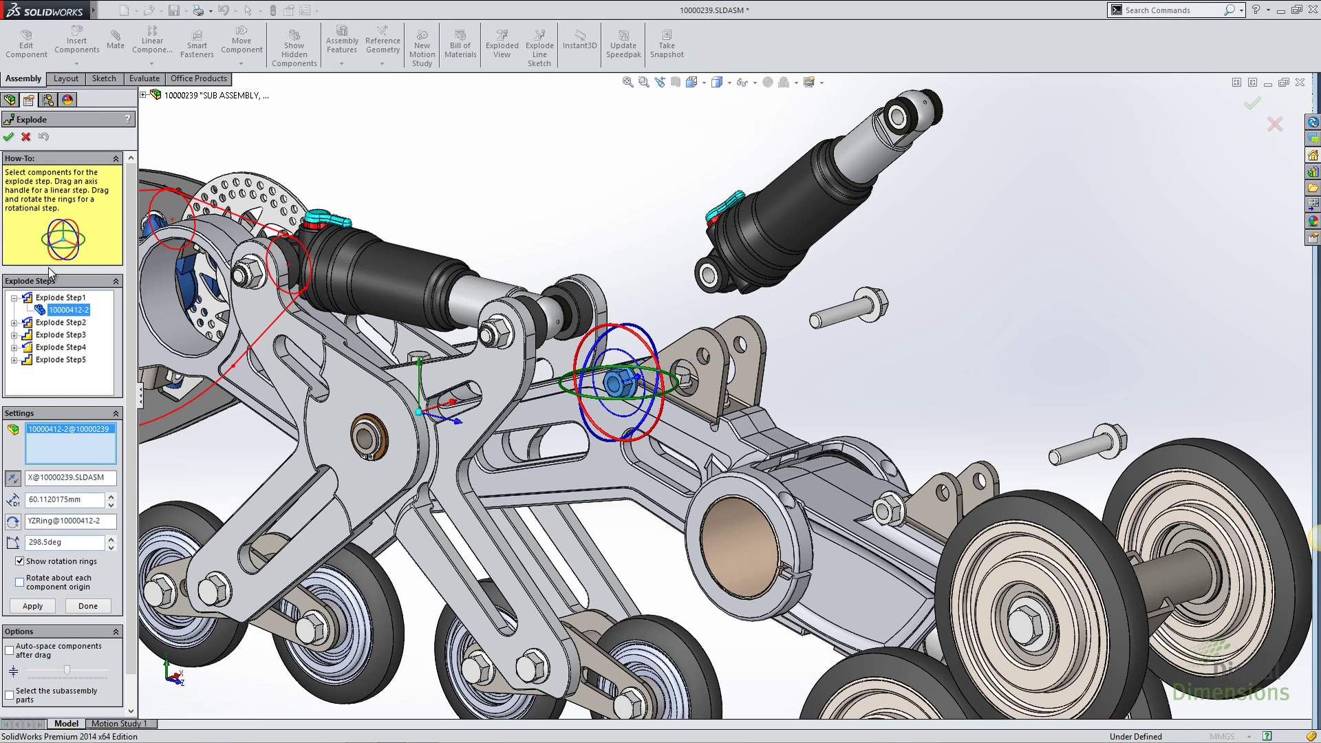
pyautogui.click(26, 137)
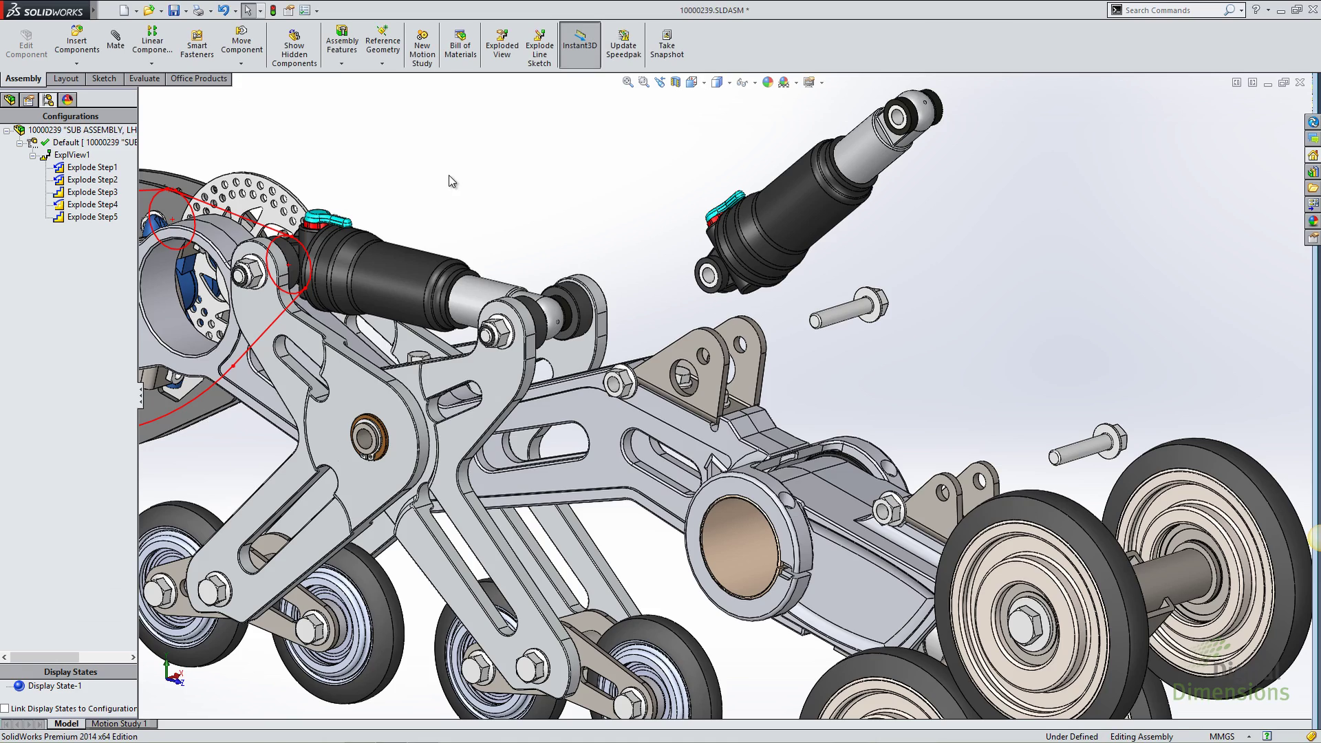
# Zoom to fit, switch to the slides, then close the 10000239 assembly answering the save prompt.
pyautogui.press('f')
pyautogui.hotkey('alt', 'Tab')
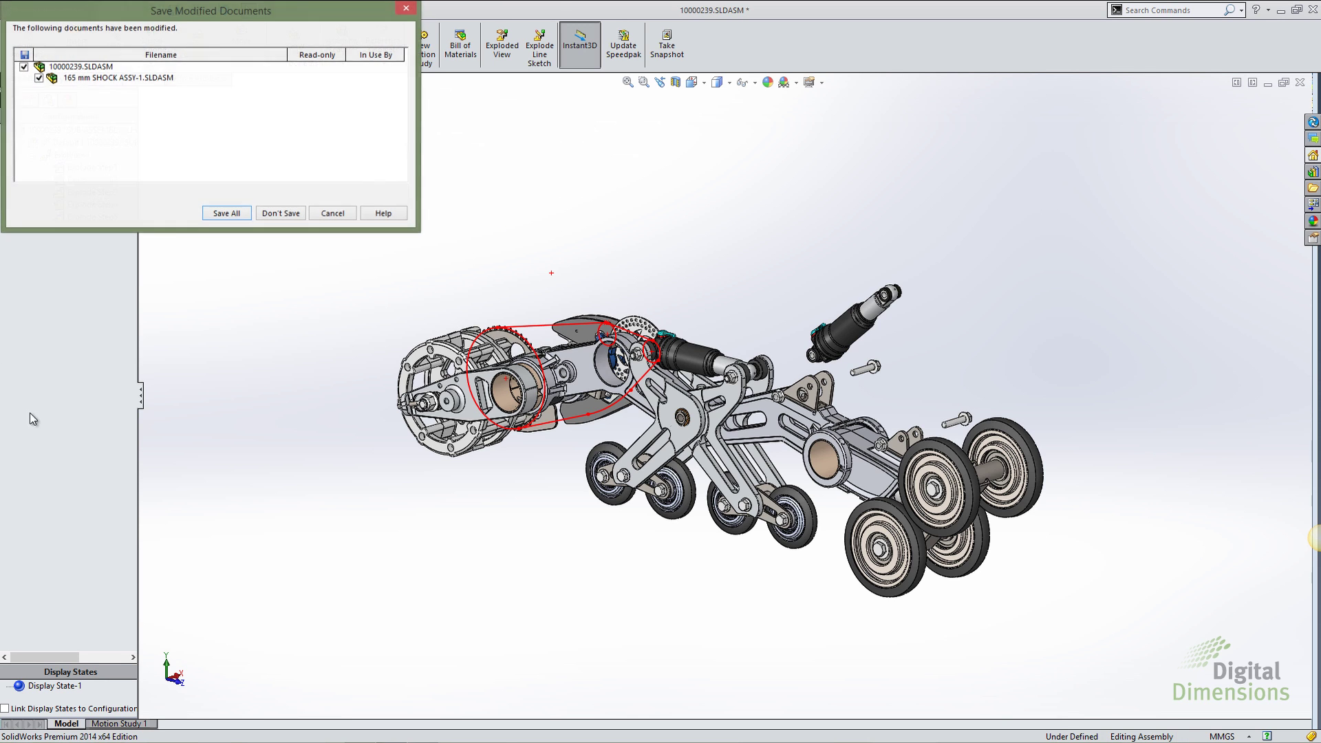
pyautogui.click(278, 213)
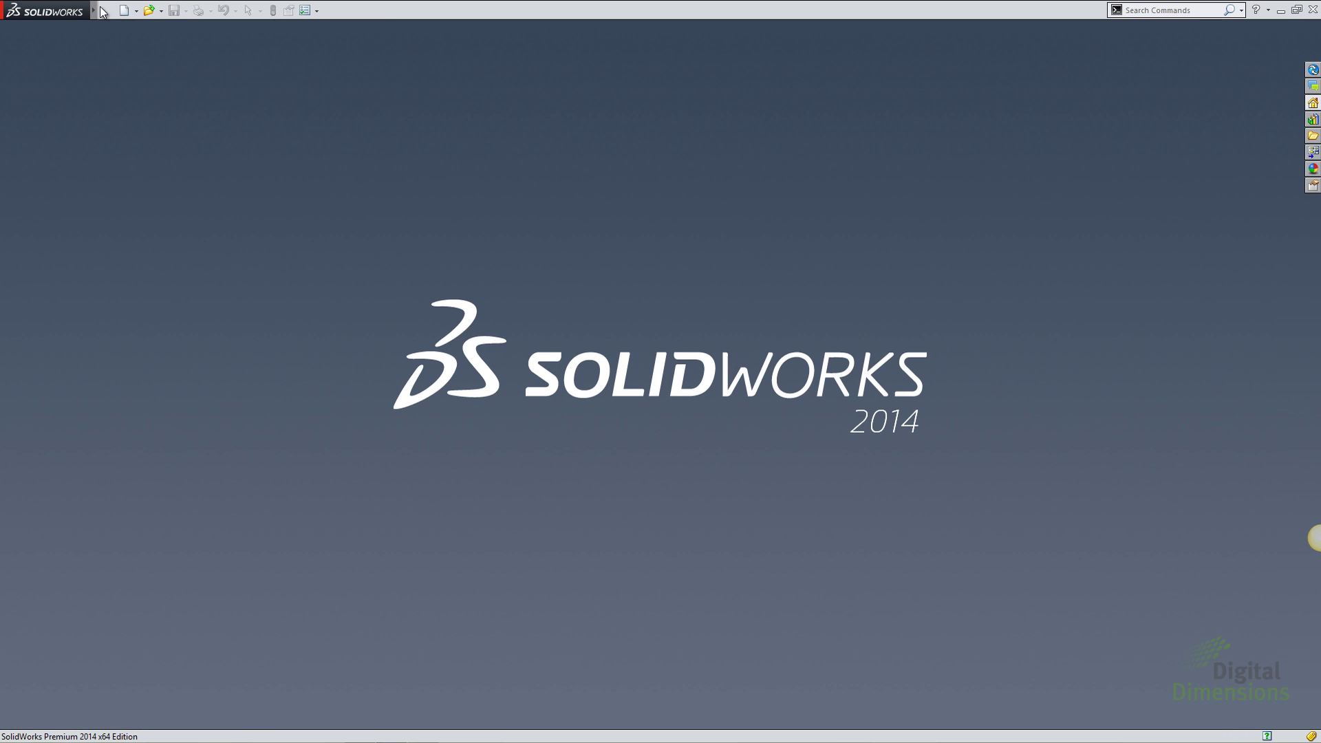
# Open 5 Mate Mania.SLDASM from recent files without rebuilding it.
pyautogui.click(108, 10)
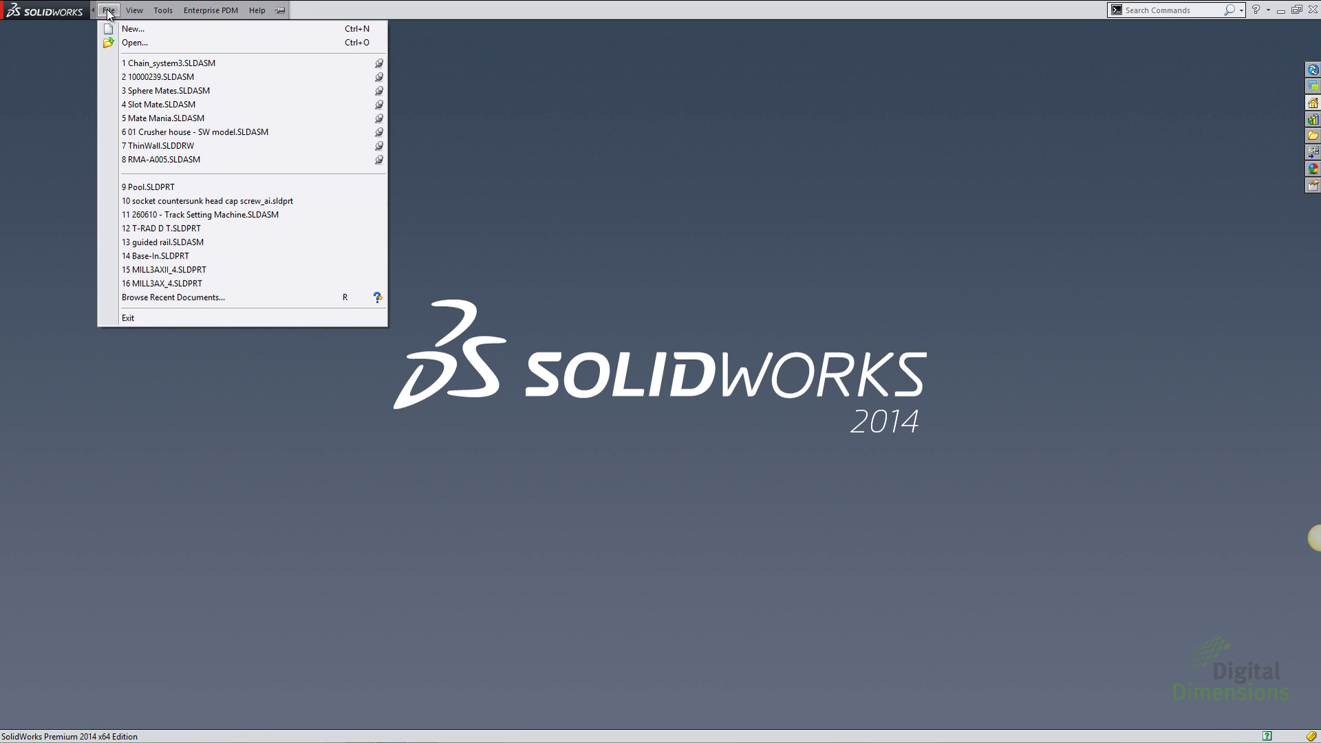
pyautogui.click(163, 117)
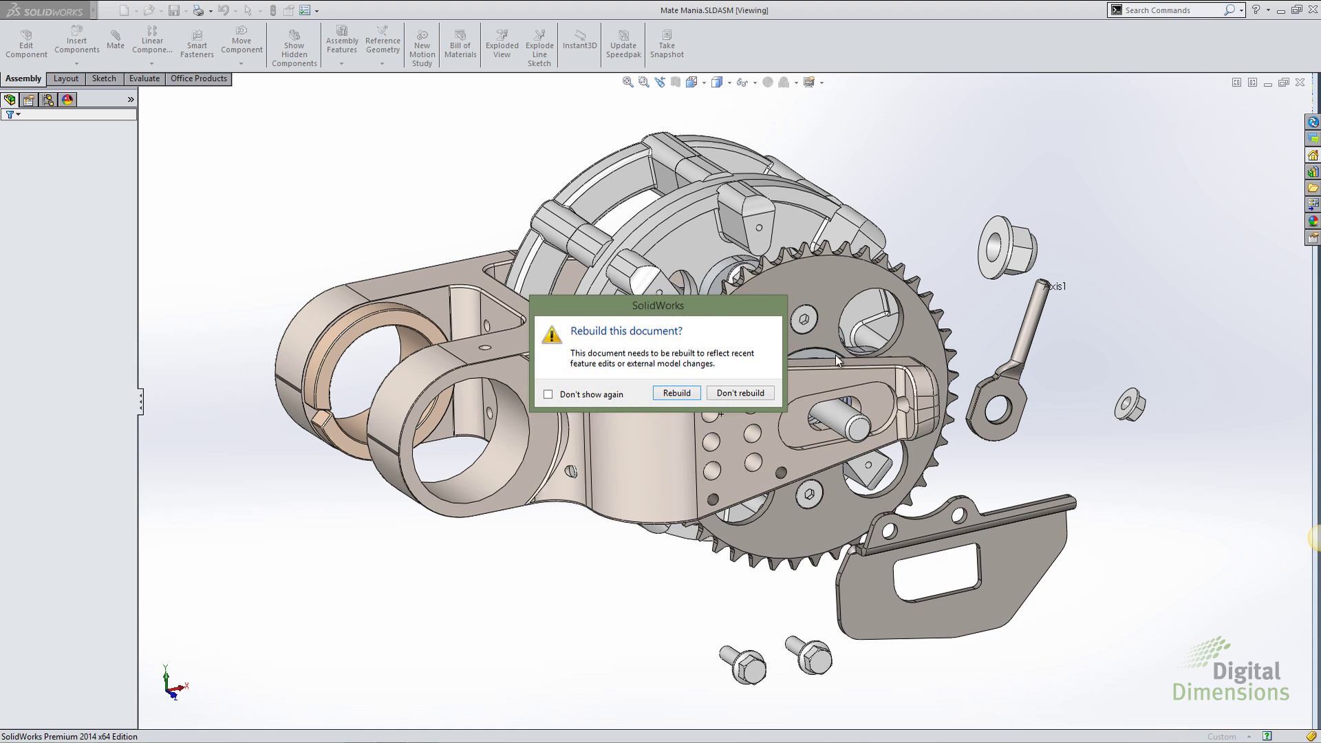
pyautogui.click(733, 392)
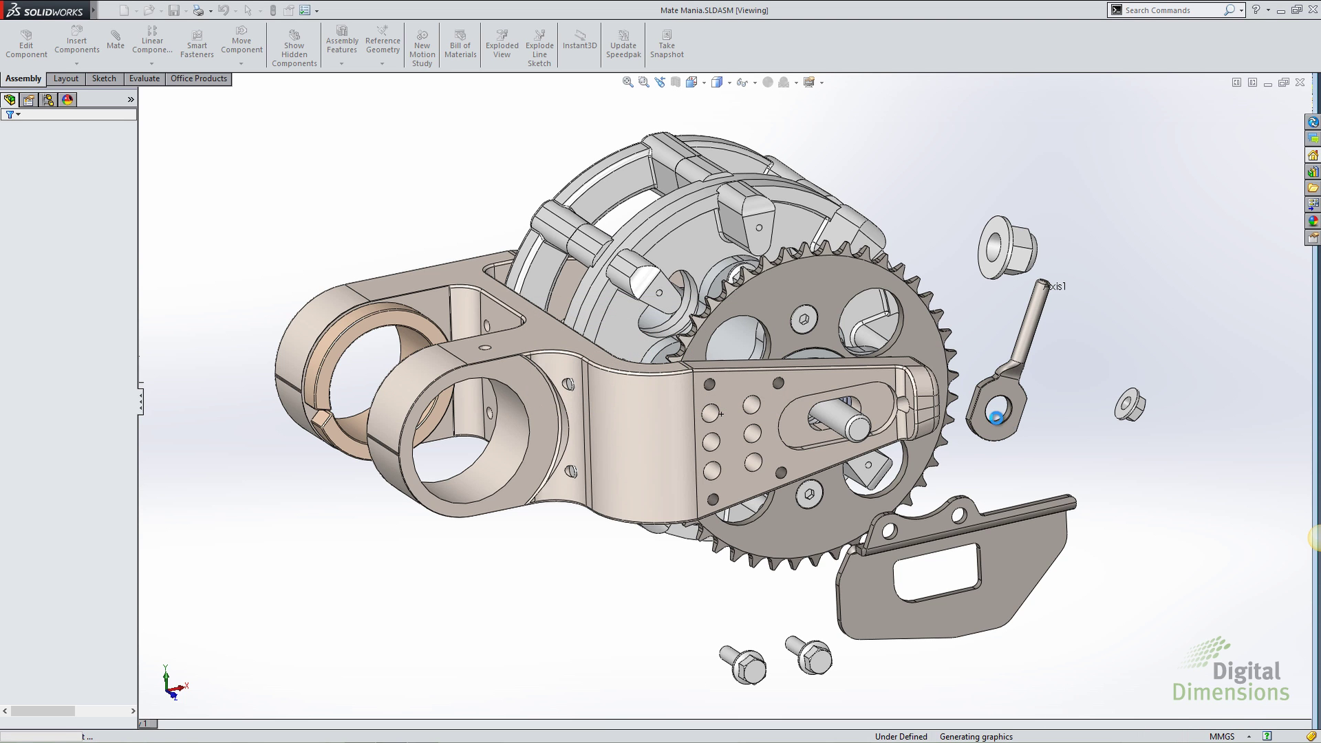
# Select the tensioner eye's hole face and the threaded rod's face.
pyautogui.scroll(-3, 984, 406)
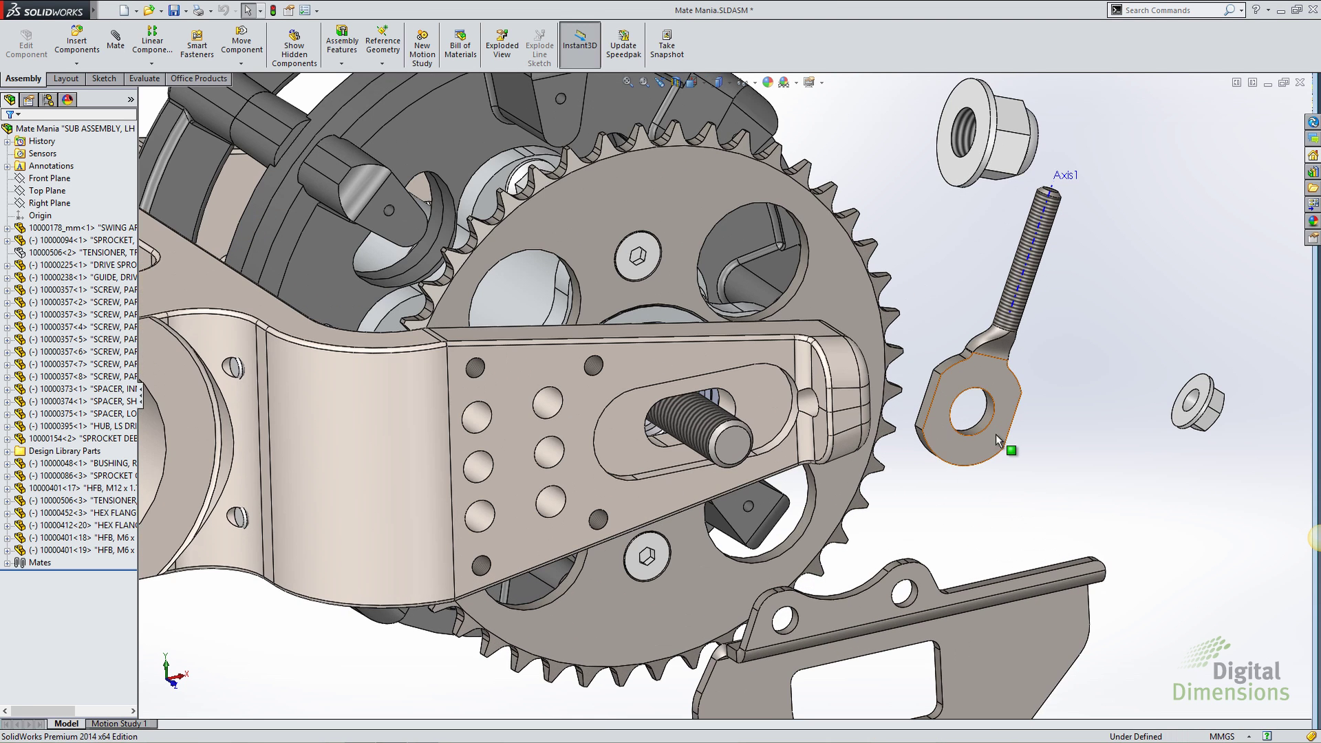
pyautogui.click(981, 426)
pyautogui.keyDown('ctrl'); pyautogui.click(699, 424); pyautogui.keyUp('ctrl')
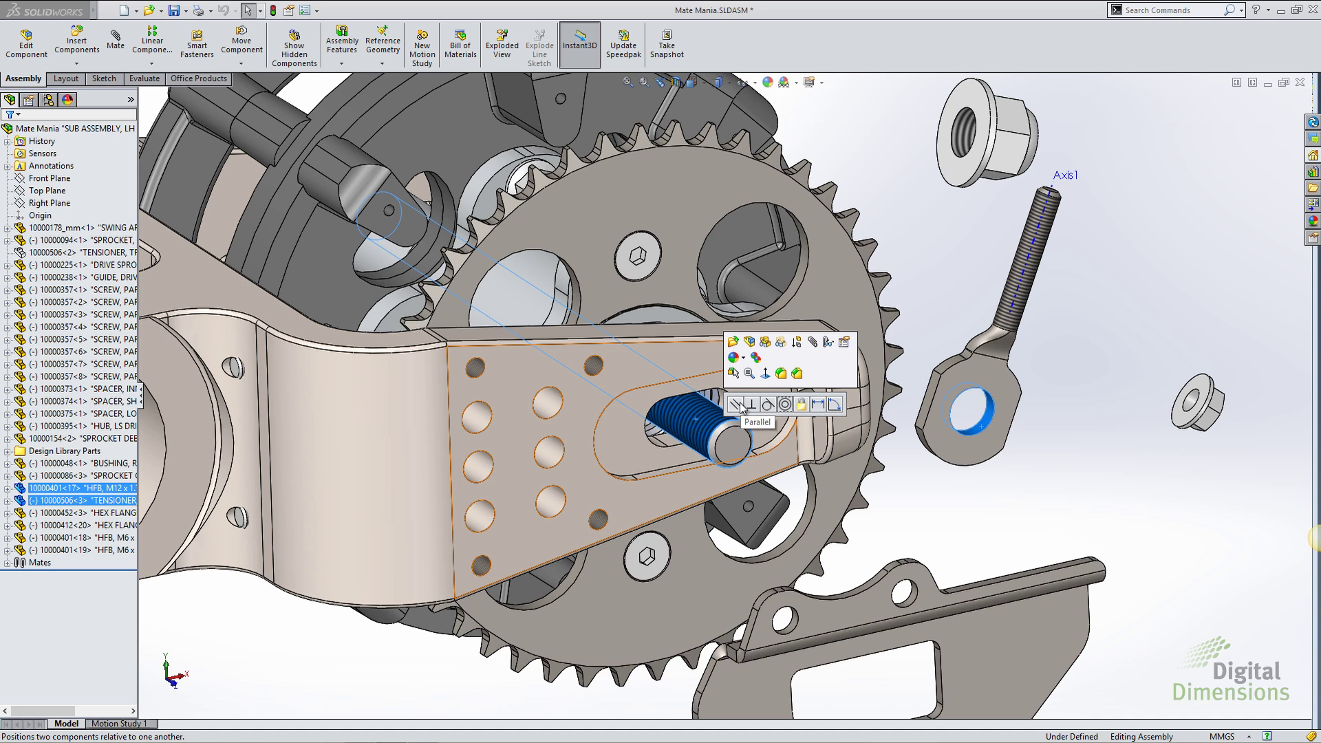
# Mate the eye bolt concentric with the threaded rod.
pyautogui.click(785, 404)
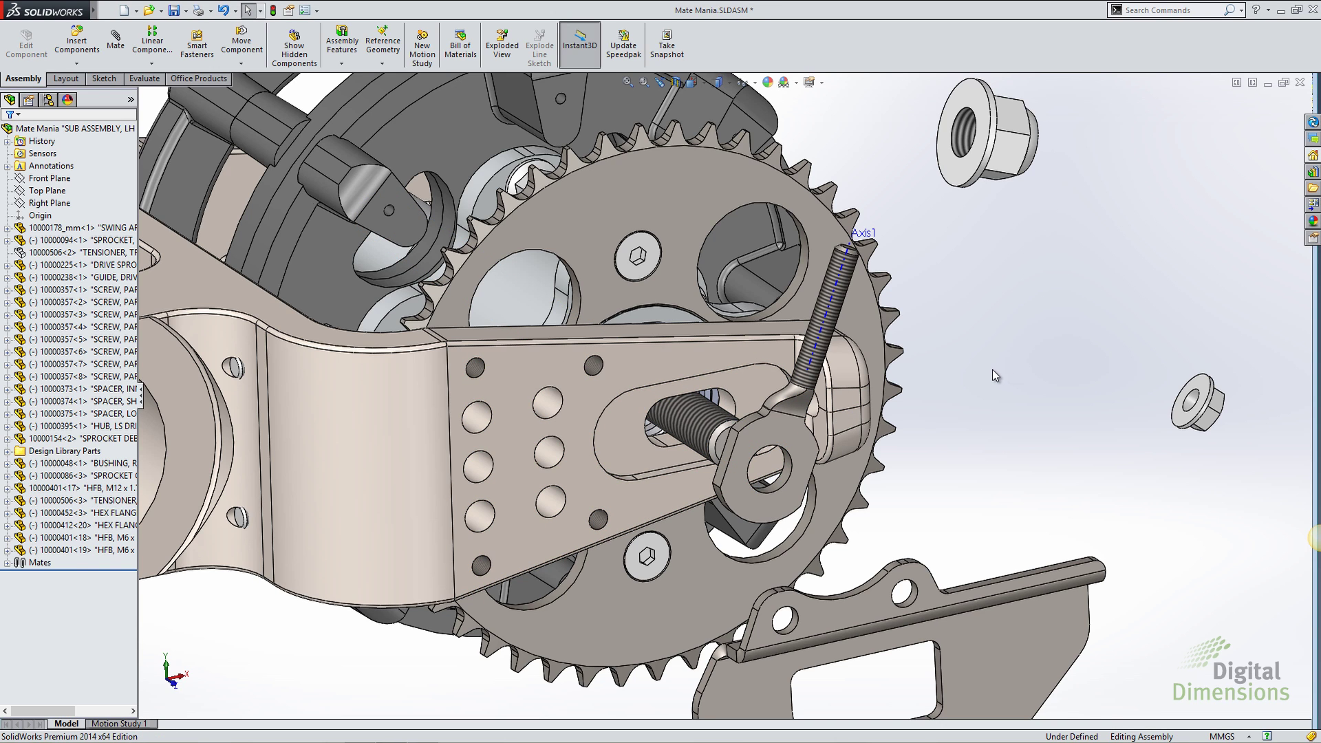
pyautogui.scroll(3, 985, 369)
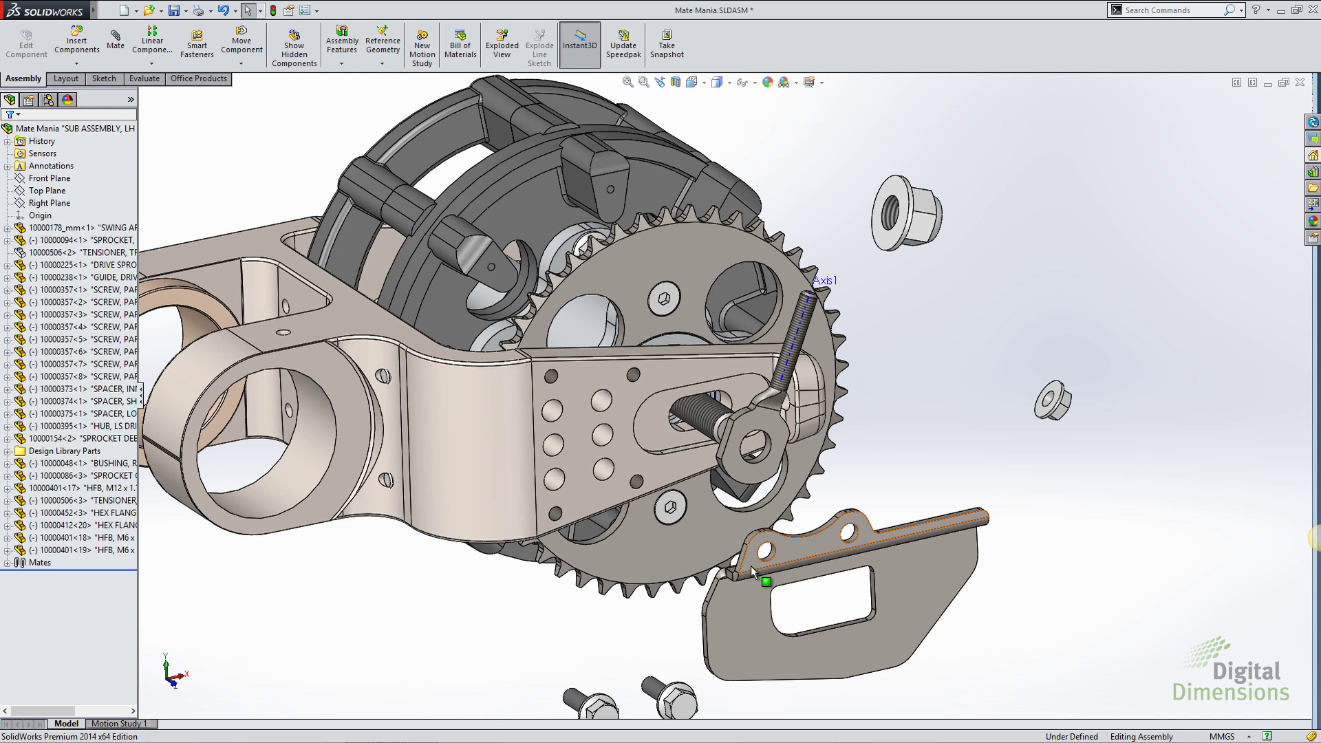
pyautogui.scroll(-2, 709, 561)
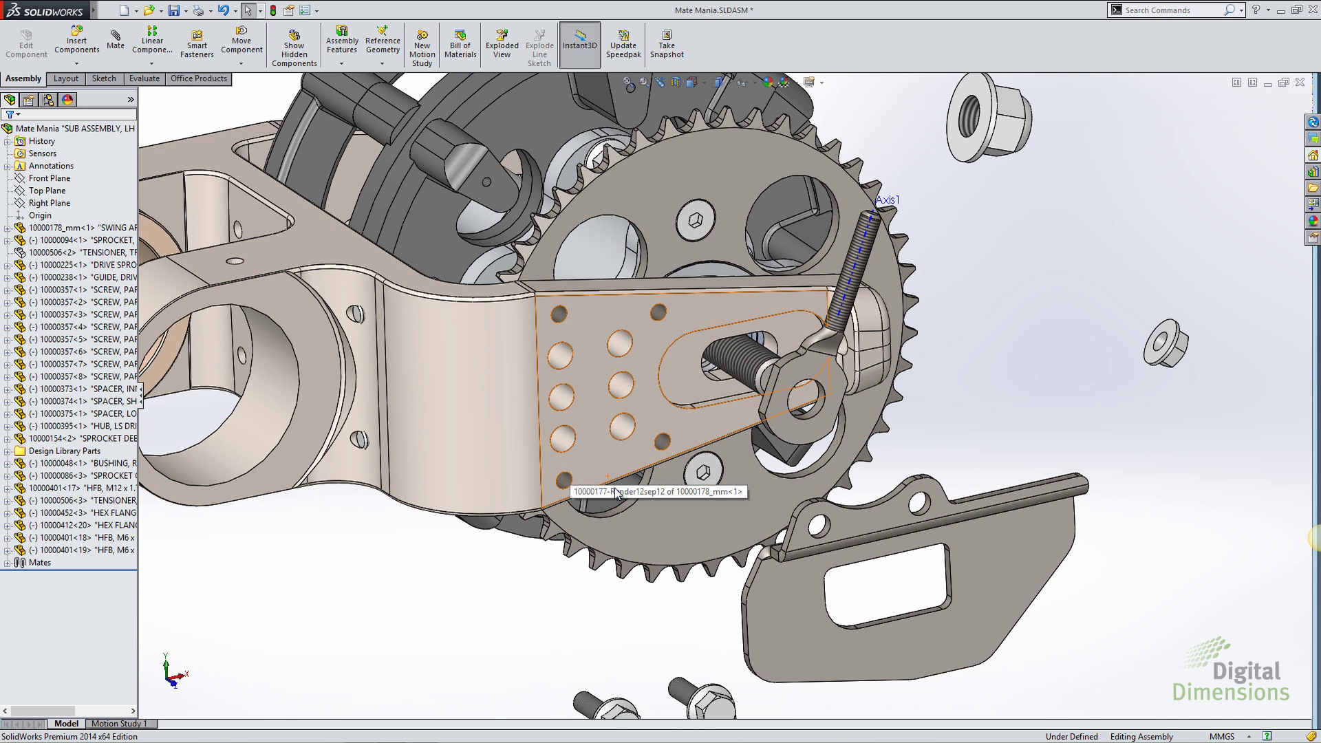
# Drag the guide bracket onto the swing arm, accepting a concentric SmartMate on the upper hole.
pyautogui.keyDown('alt'); pyautogui.moveTo(824, 543); pyautogui.dragTo(576, 459); pyautogui.keyUp('alt')
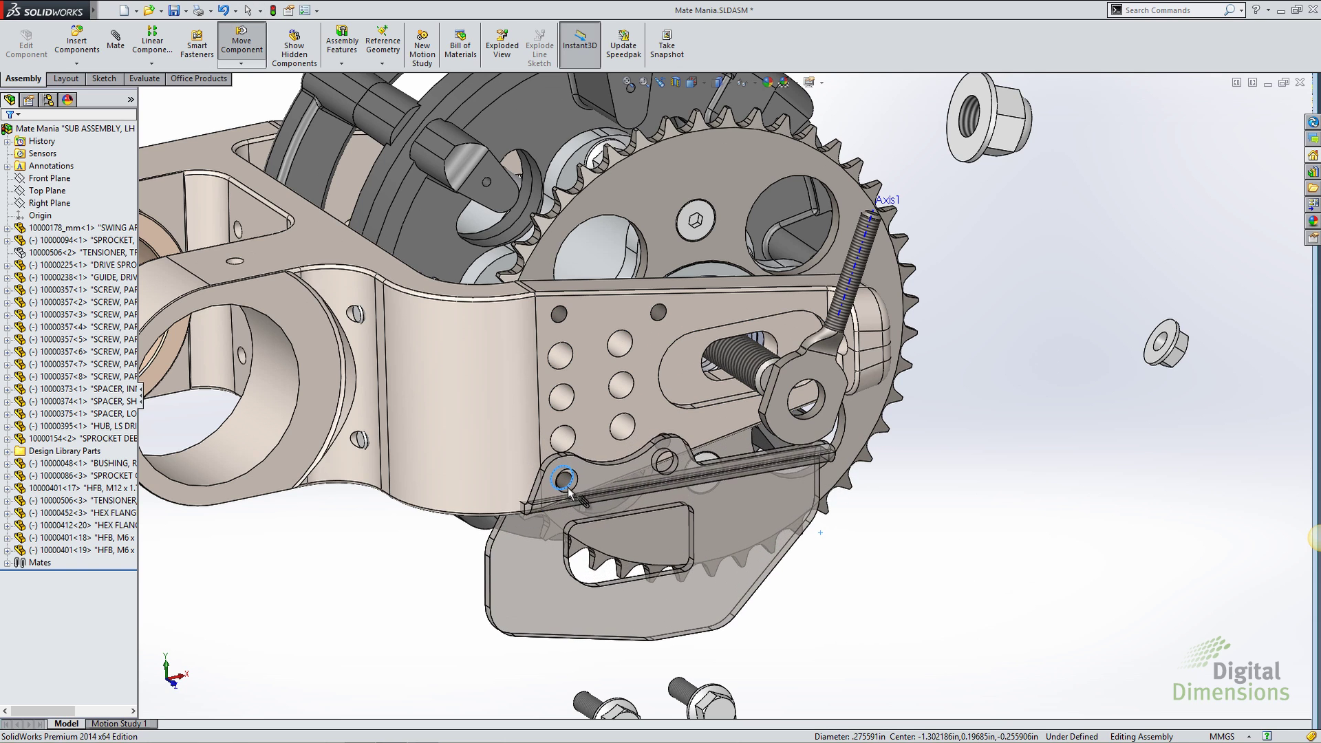
pyautogui.click(589, 507)
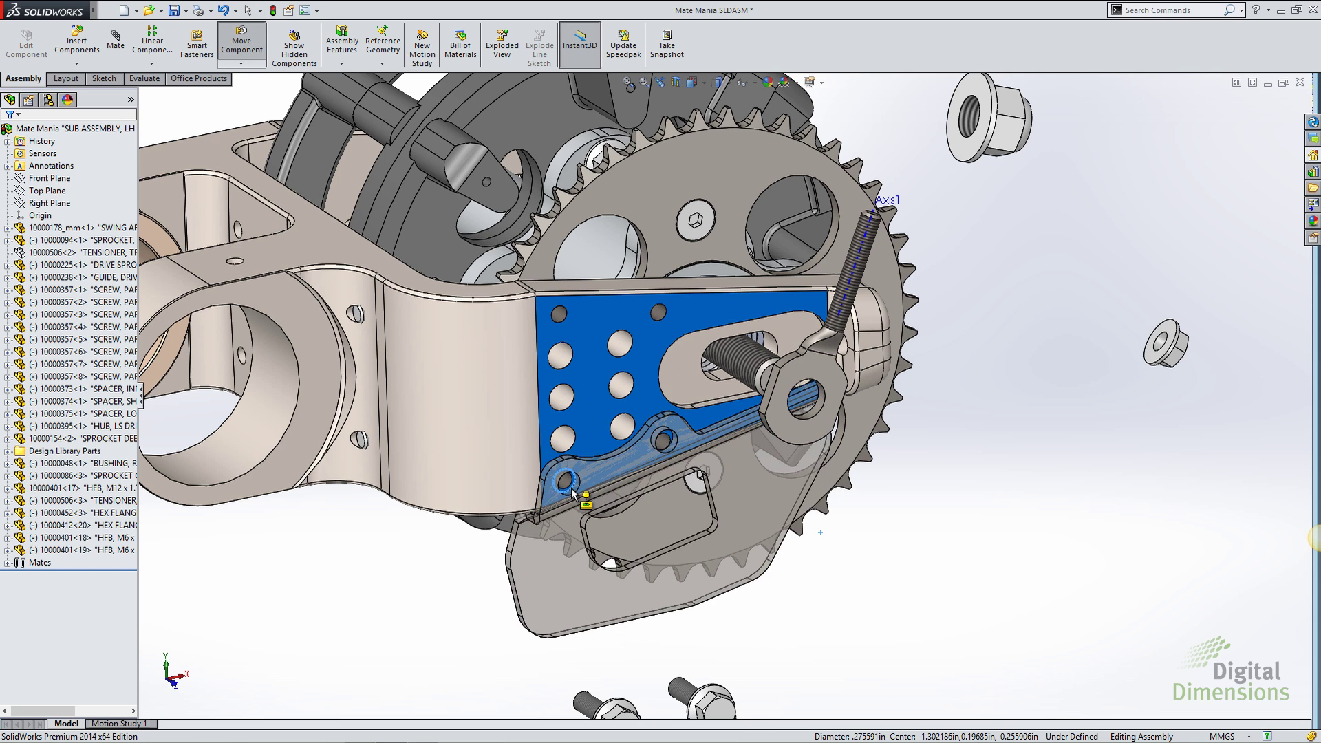
pyautogui.moveTo(572, 491)
pyautogui.keyDown('alt'); pyautogui.mouseDown()
pyautogui.moveTo(562, 463)
pyautogui.moveTo(581, 455)
pyautogui.moveTo(576, 405)
pyautogui.moveTo(605, 447)
pyautogui.moveTo(904, 546)
pyautogui.mouseUp(); pyautogui.keyUp('alt')
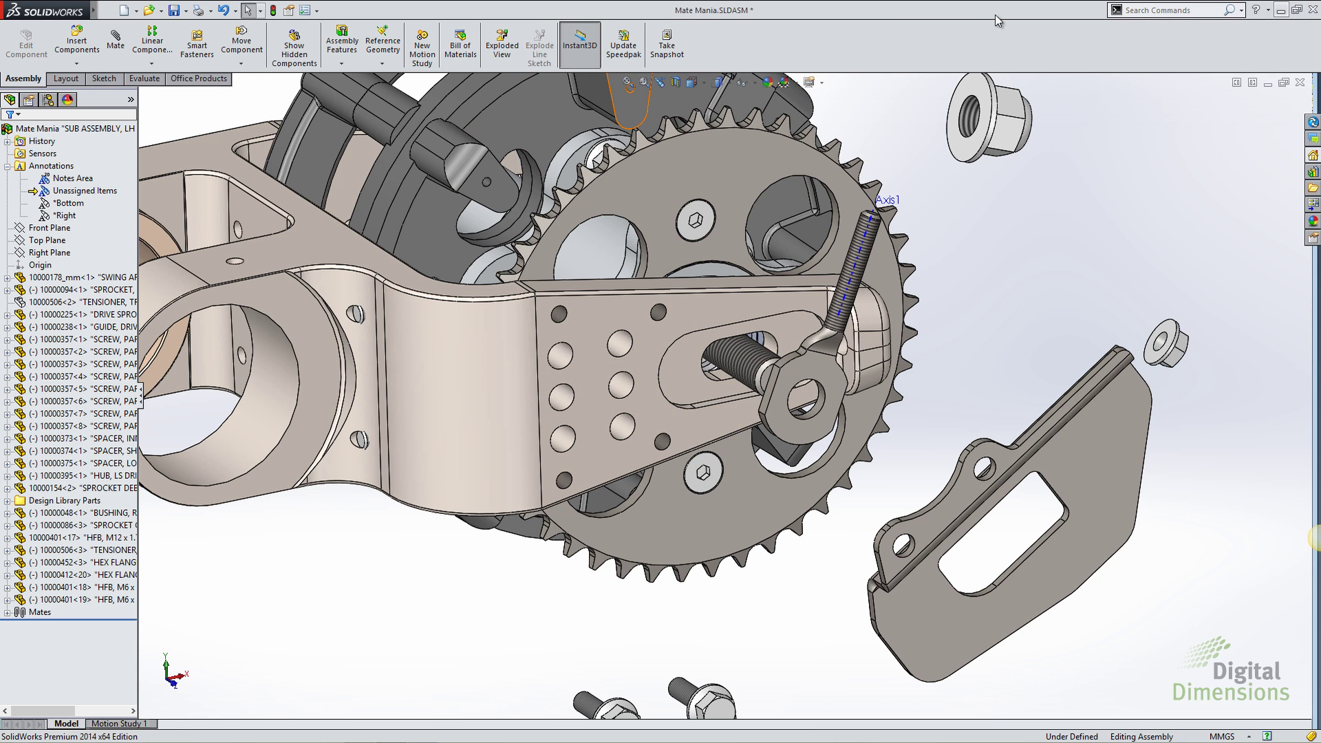
# Move SmartMate sensitivity closer to Slow in system options, found by searching 'smart'.
pyautogui.click(305, 10)
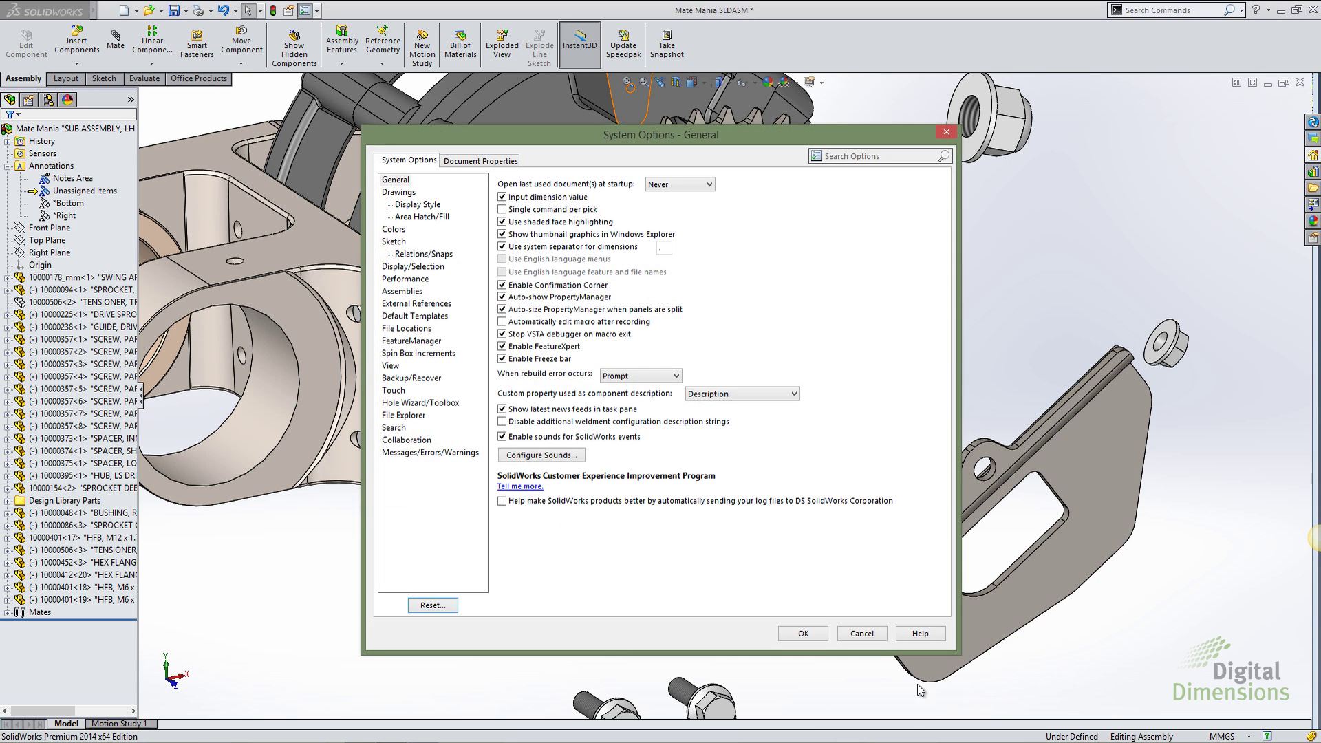
pyautogui.click(894, 155)
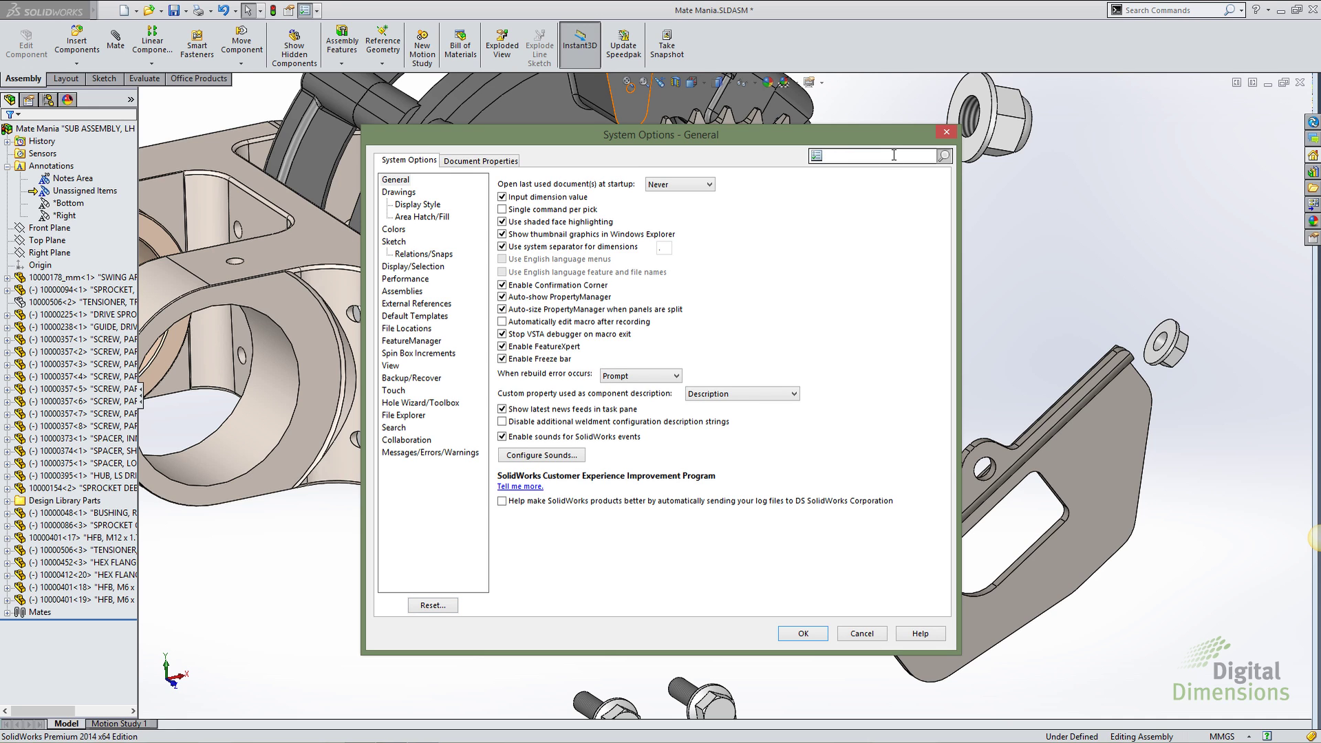
pyautogui.write('smart')
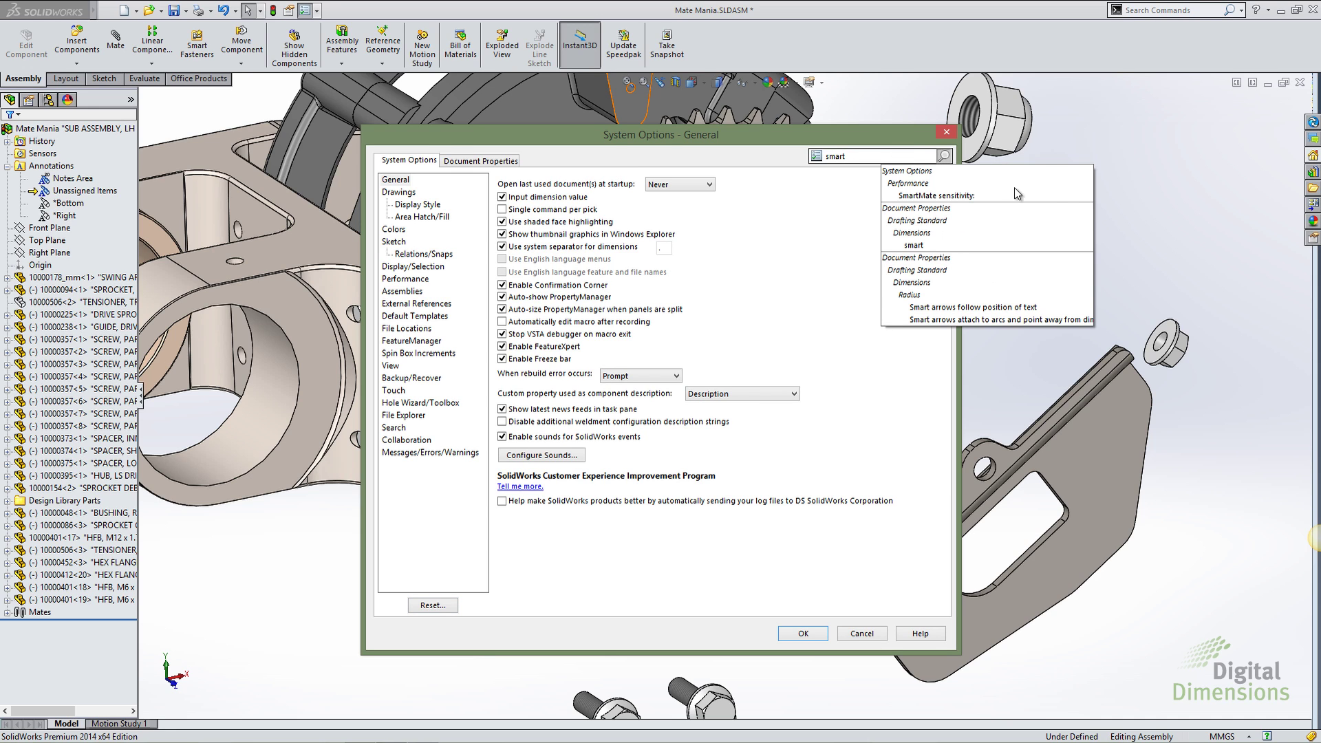
pyautogui.click(1011, 194)
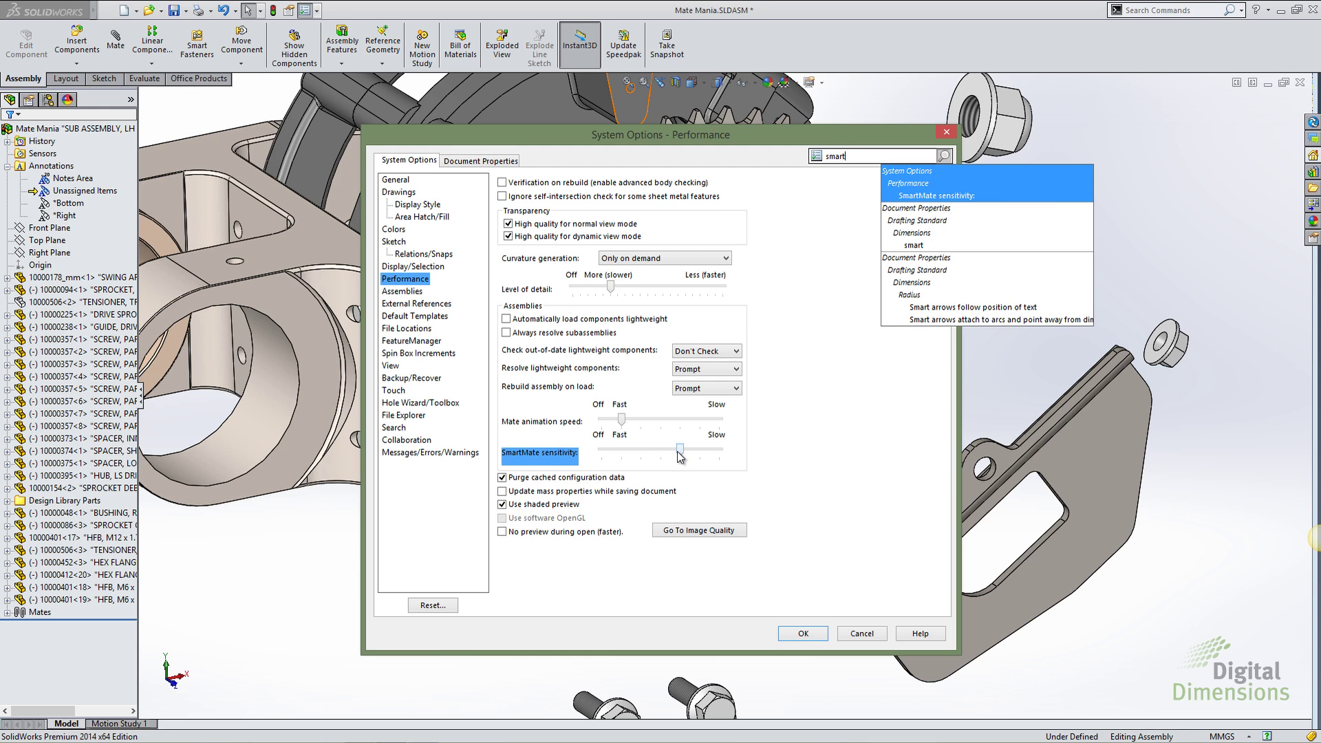
pyautogui.moveTo(677, 452)
pyautogui.mouseDown()
pyautogui.moveTo(714, 454)
pyautogui.moveTo(596, 457)
pyautogui.moveTo(660, 454)
pyautogui.mouseUp()
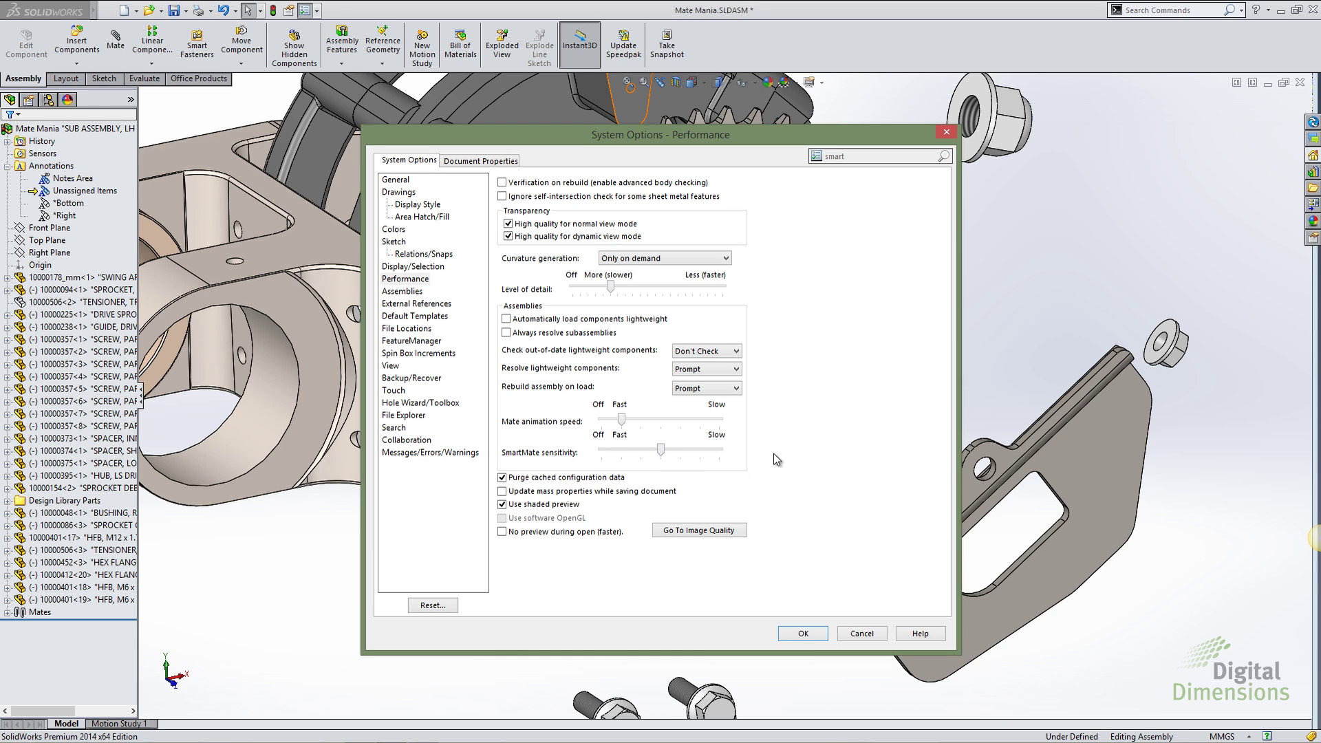
pyautogui.click(802, 634)
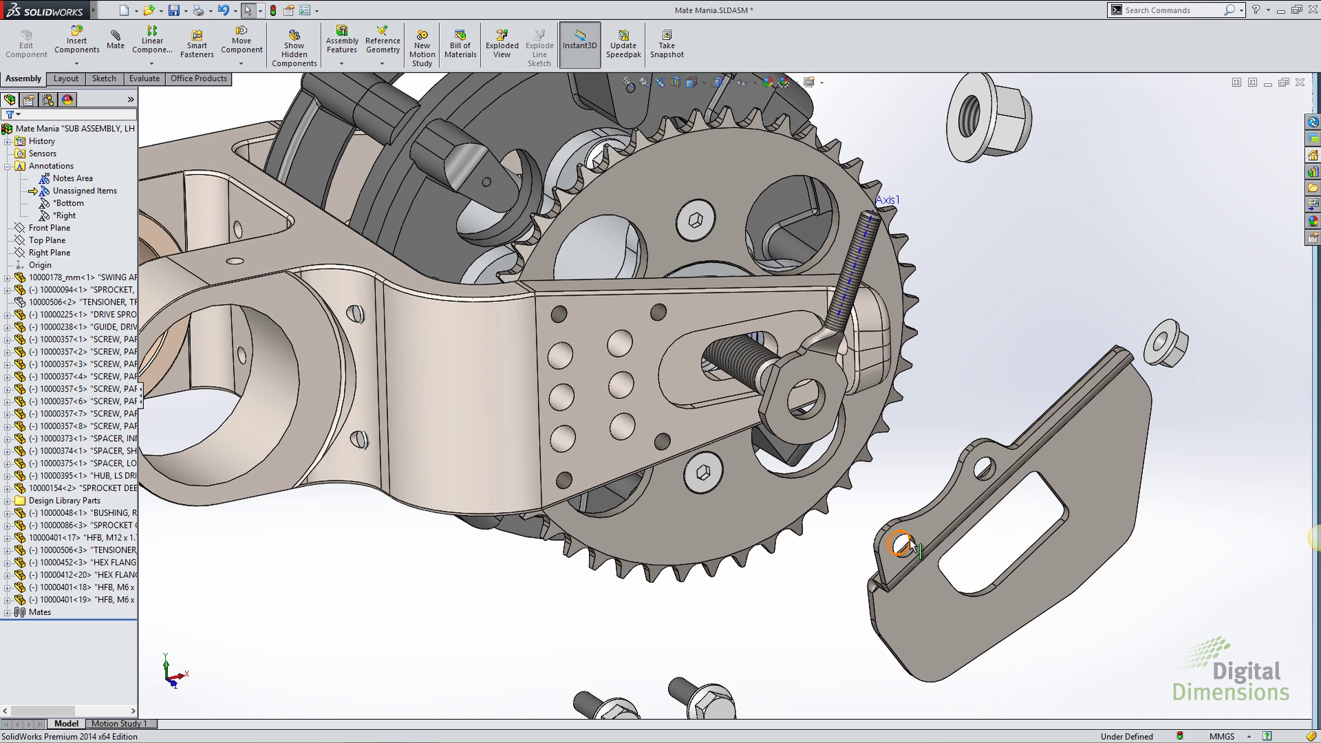
# Drag the tensioner guide onto the swing arm below the sprocket.
pyautogui.moveTo(912, 545); pyautogui.dragTo(575, 489)
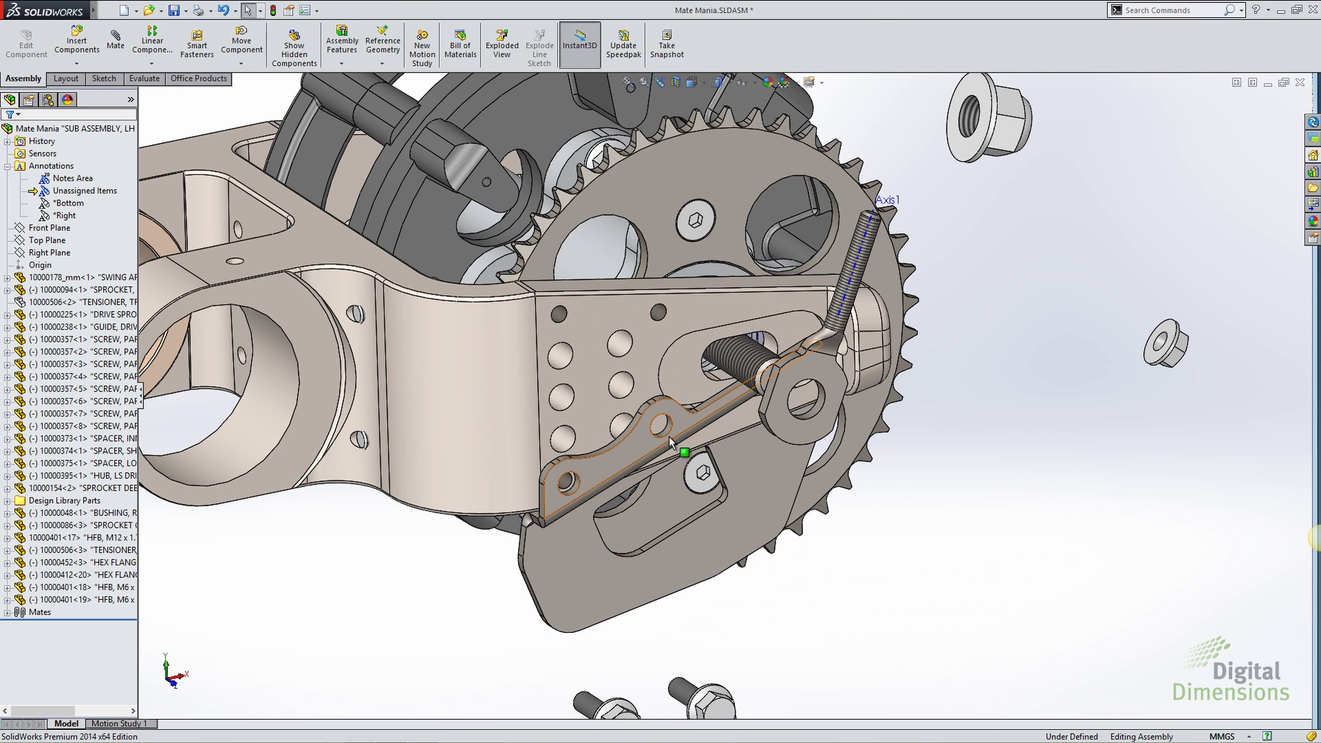
pyautogui.click(731, 428)
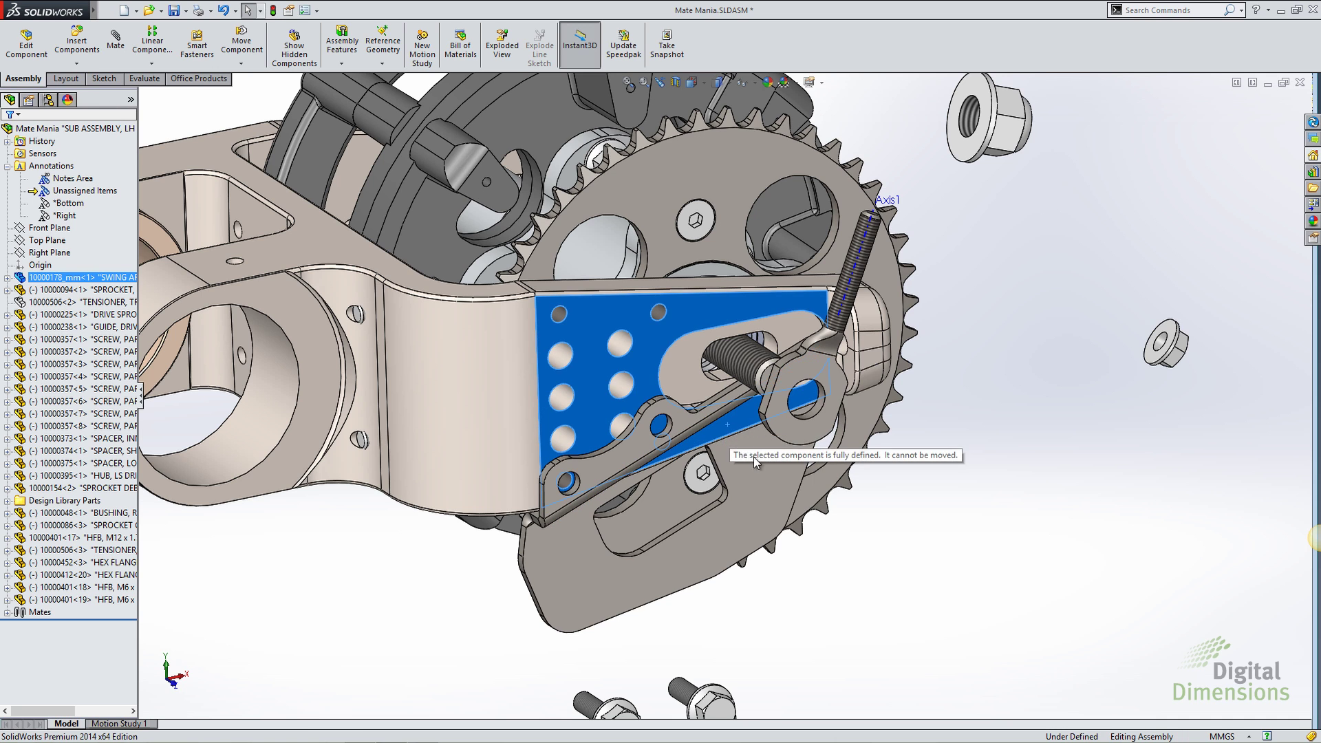
pyautogui.moveTo(757, 468); pyautogui.dragTo(753, 565)
pyautogui.click(848, 551)
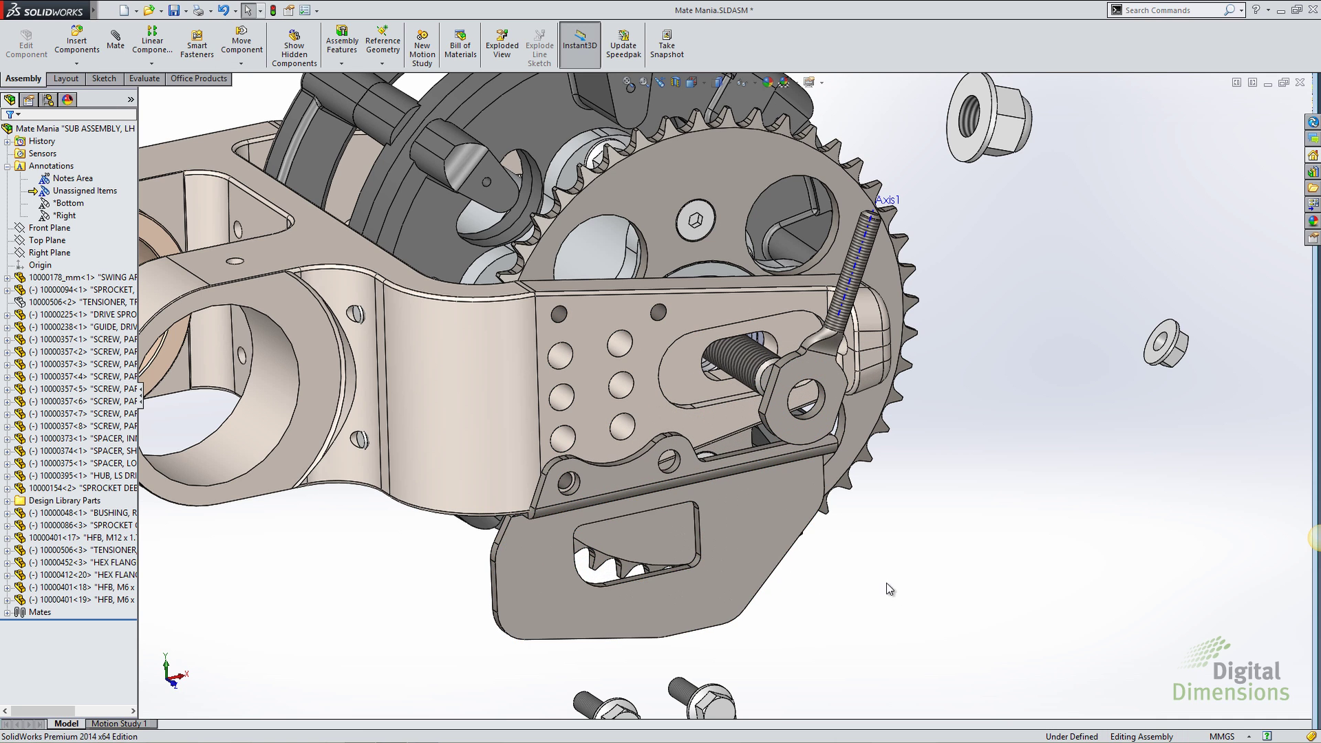
pyautogui.scroll(-3, 739, 447)
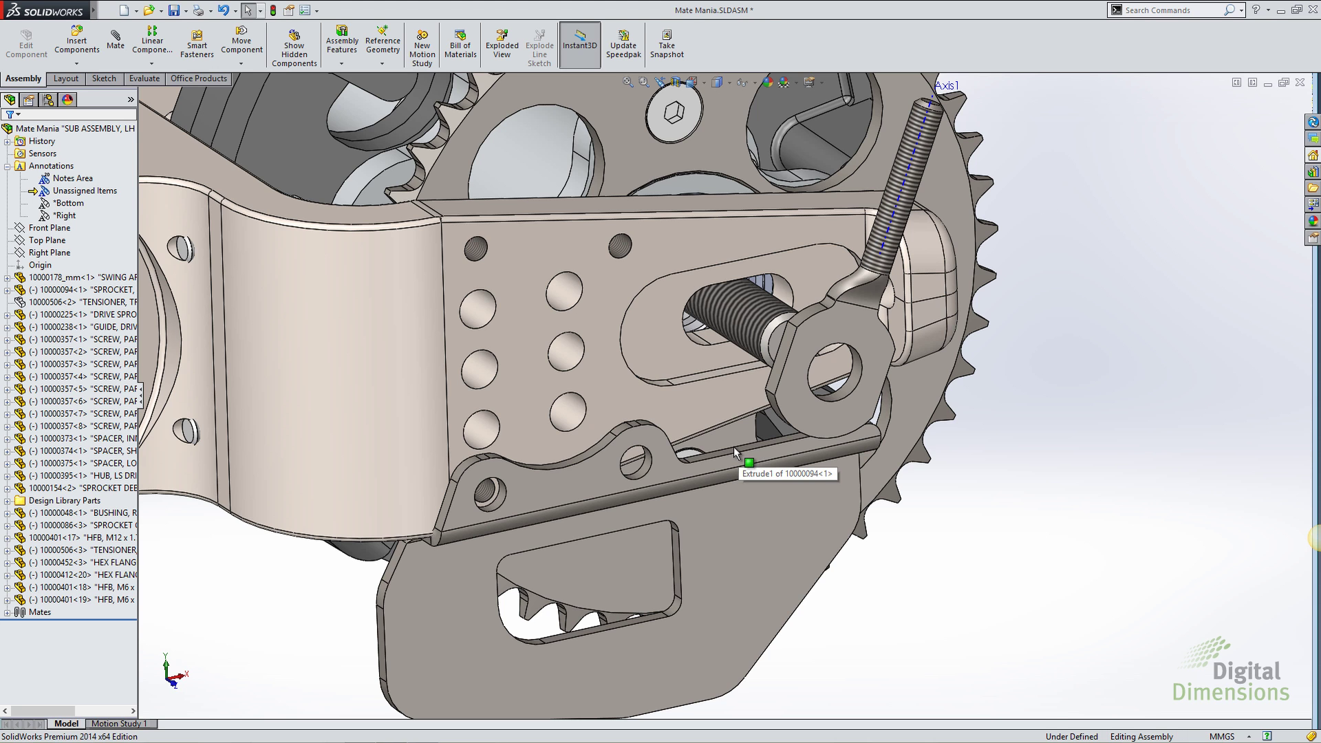
# Add a Parallel mate between the swing arm edge and the guide plate's long edge.
pyautogui.click(734, 448)
pyautogui.scroll(-5, 697, 436)
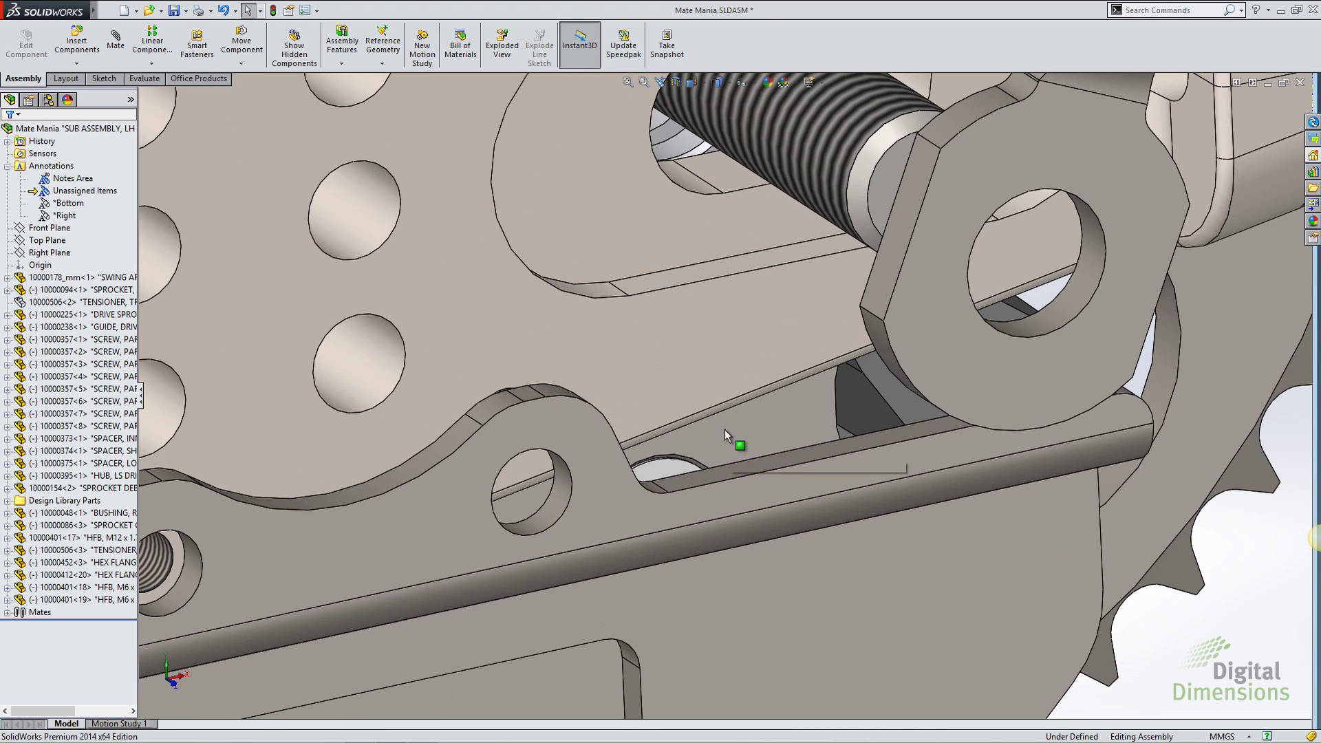
pyautogui.click(722, 417)
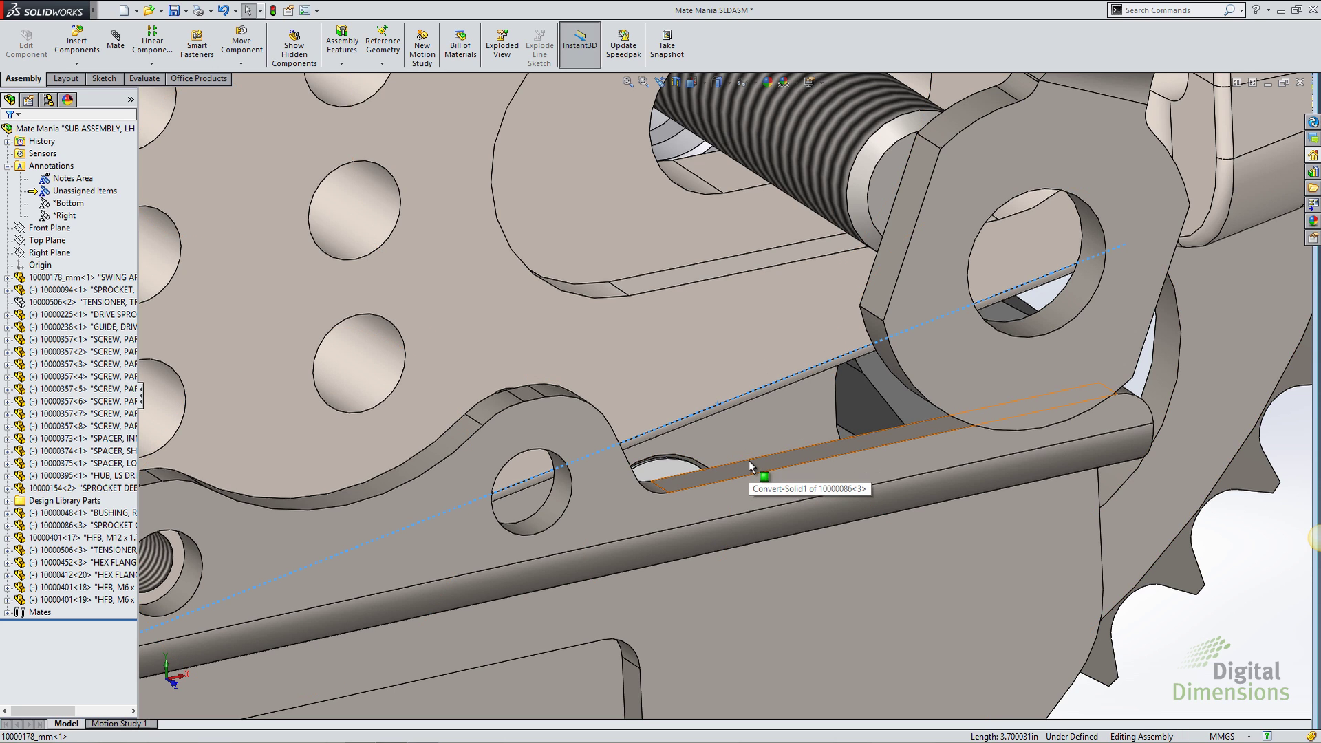
pyautogui.keyDown('ctrl'); pyautogui.click(748, 460); pyautogui.keyUp('ctrl')
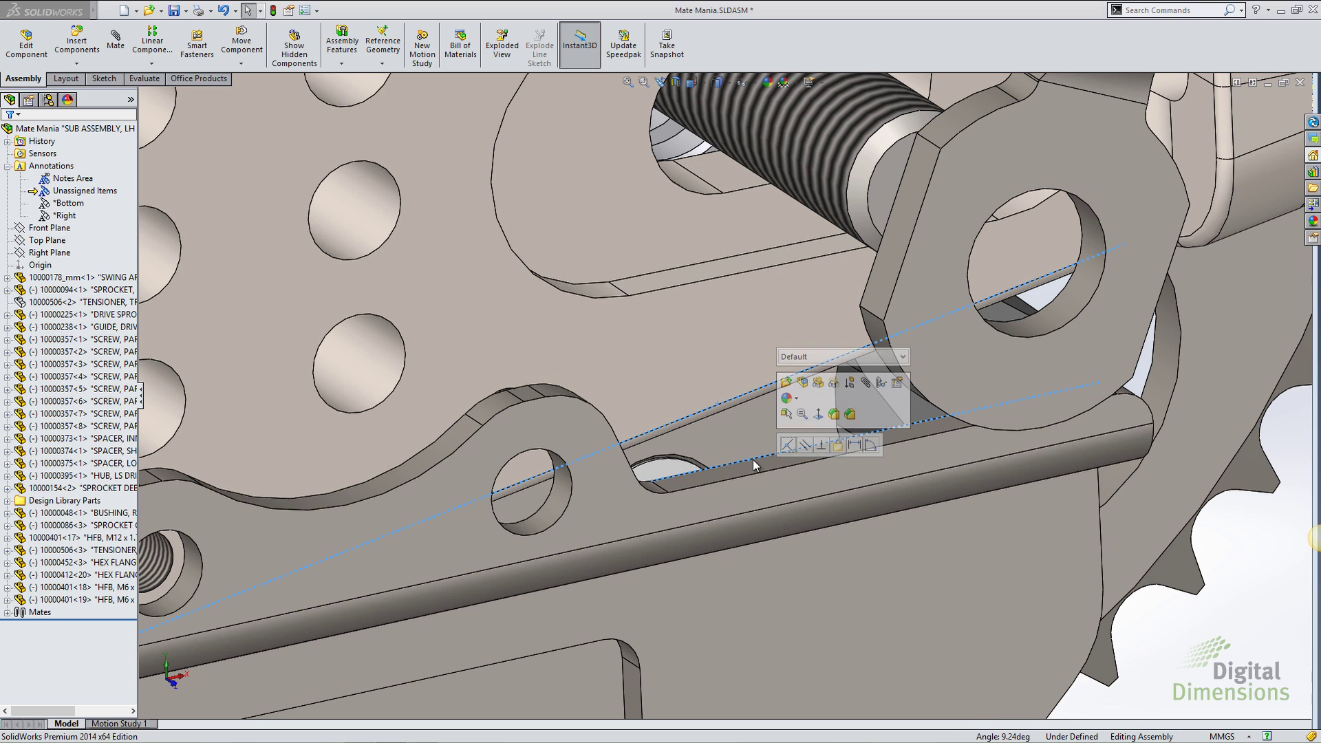
pyautogui.click(788, 446)
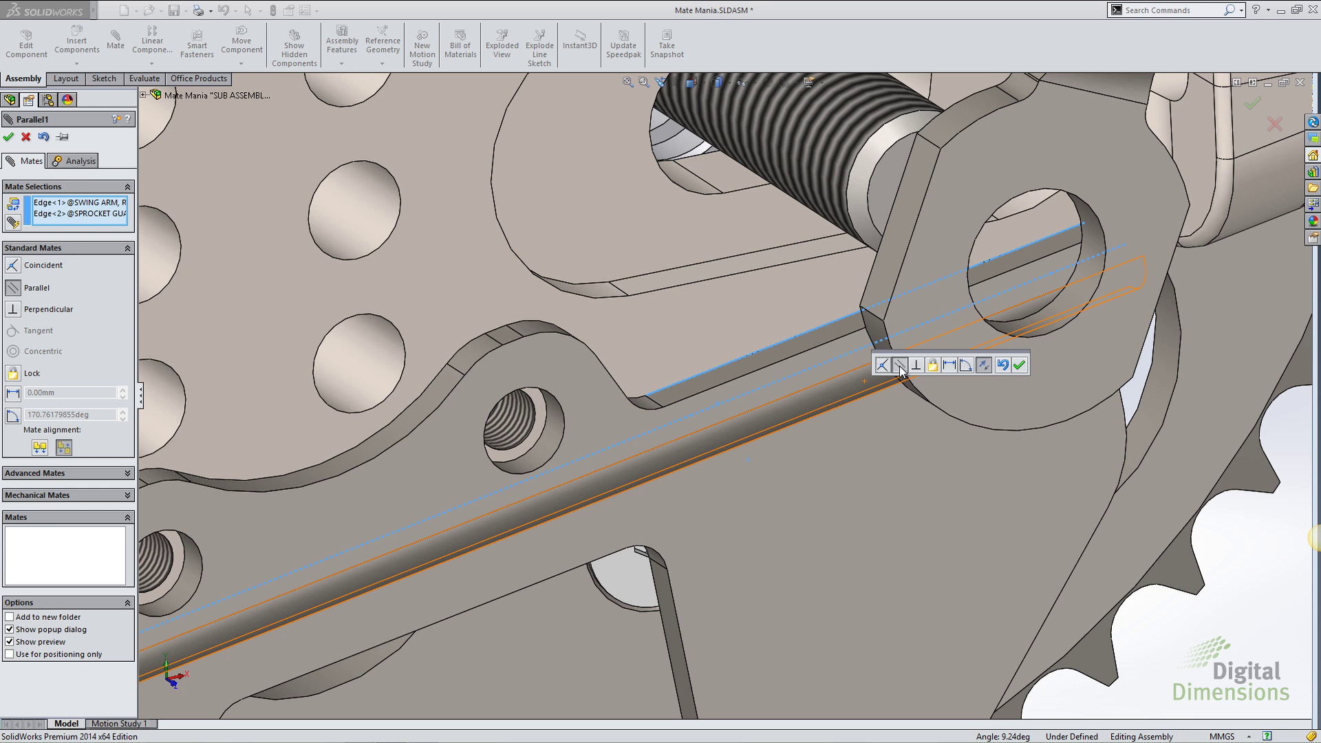
pyautogui.click(1019, 364)
pyautogui.press('Return')
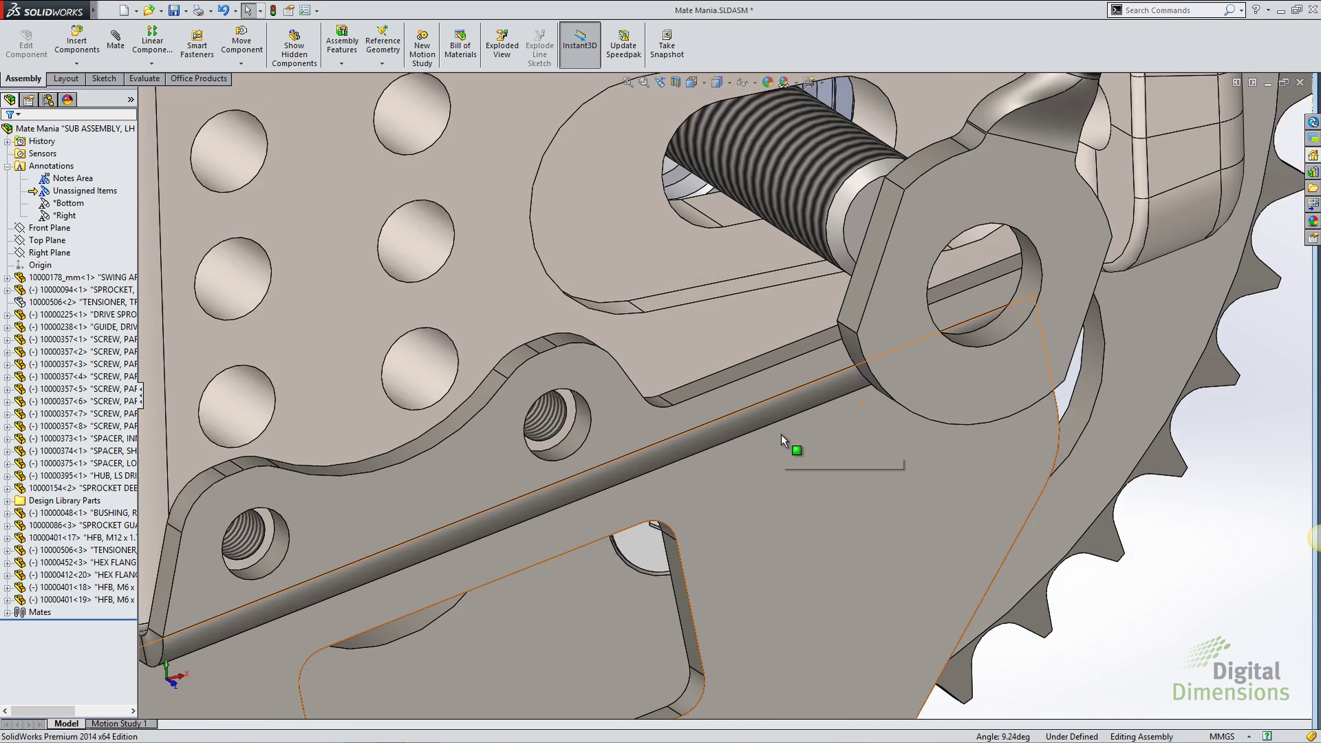
pyautogui.scroll(2, 1022, 521)
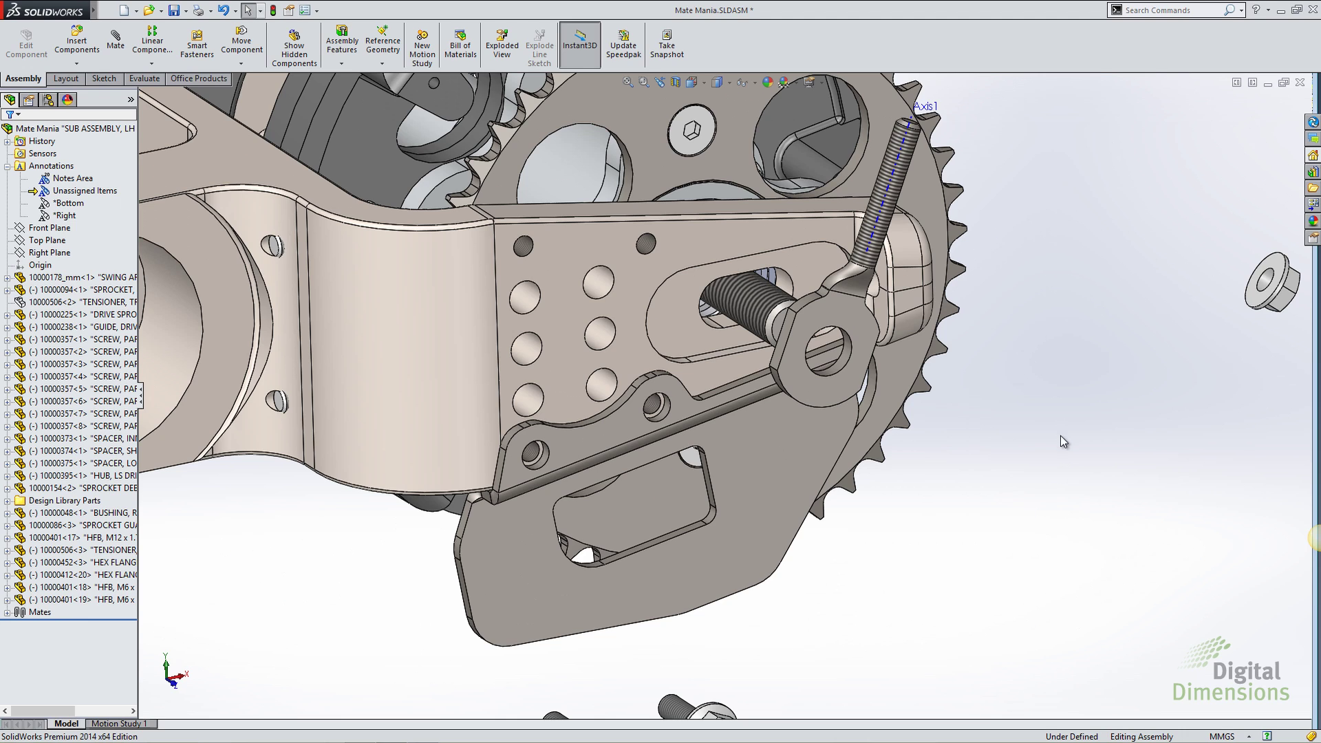
# Find SmartMates through a 'smart' command search and add it to the Assembly CommandManager.
pyautogui.click(1137, 11)
pyautogui.write('smart')
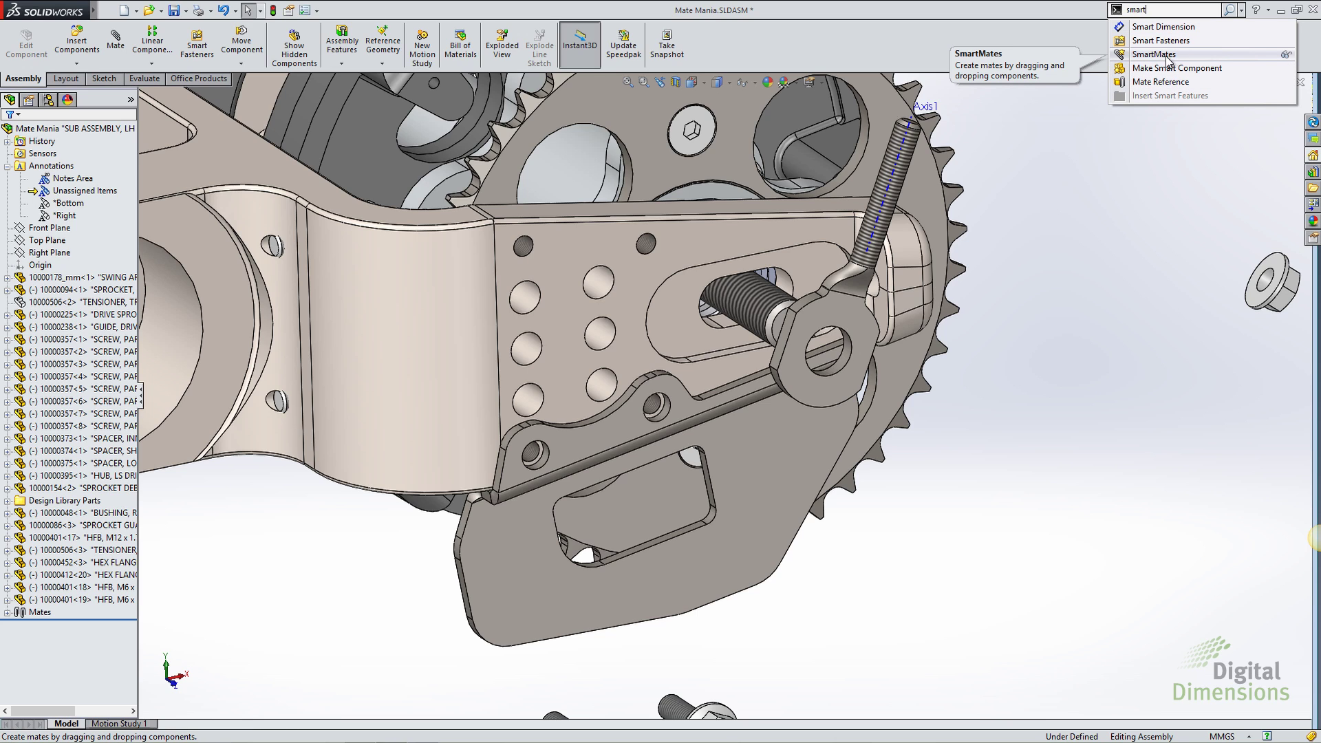
pyautogui.moveTo(1165, 59); pyautogui.dragTo(851, 45)
pyautogui.moveTo(716, 41); pyautogui.dragTo(716, 41)
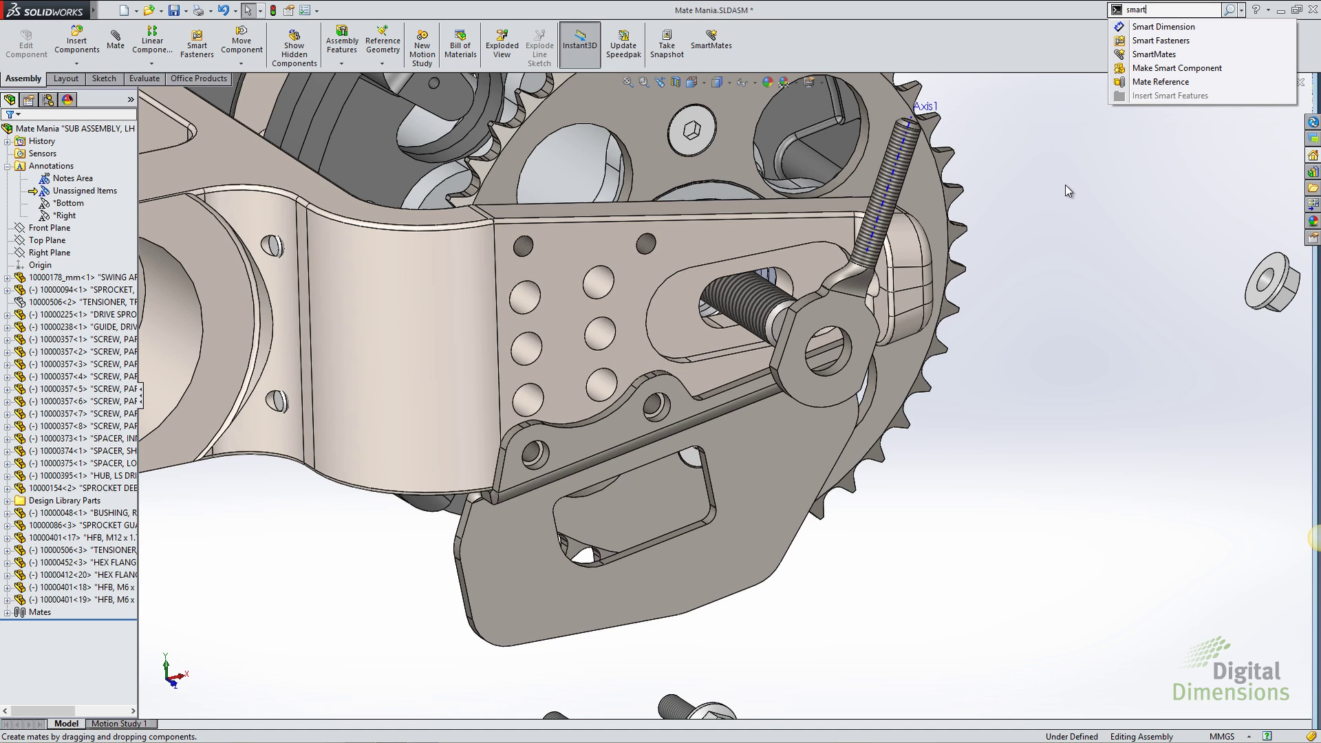
# Open Move Component to try SmartMates, then close it again.
pyautogui.click(242, 44)
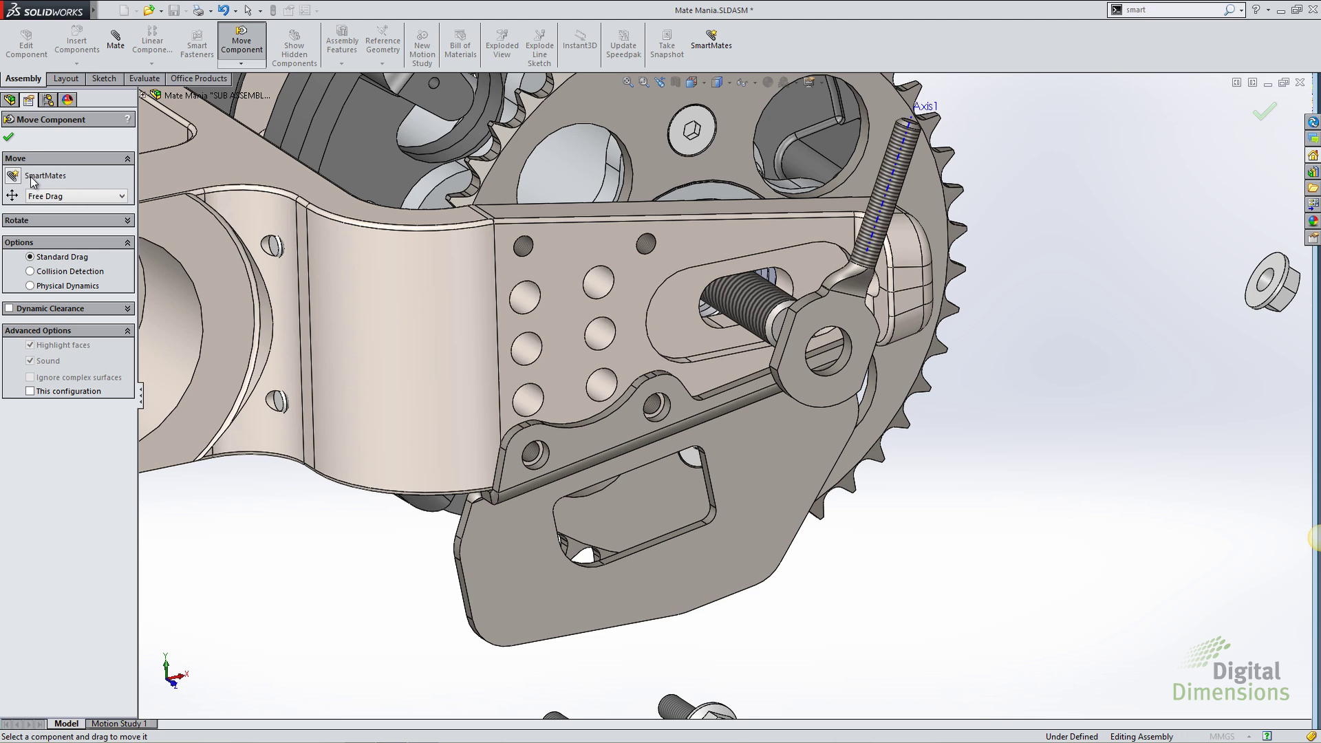
pyautogui.click(9, 136)
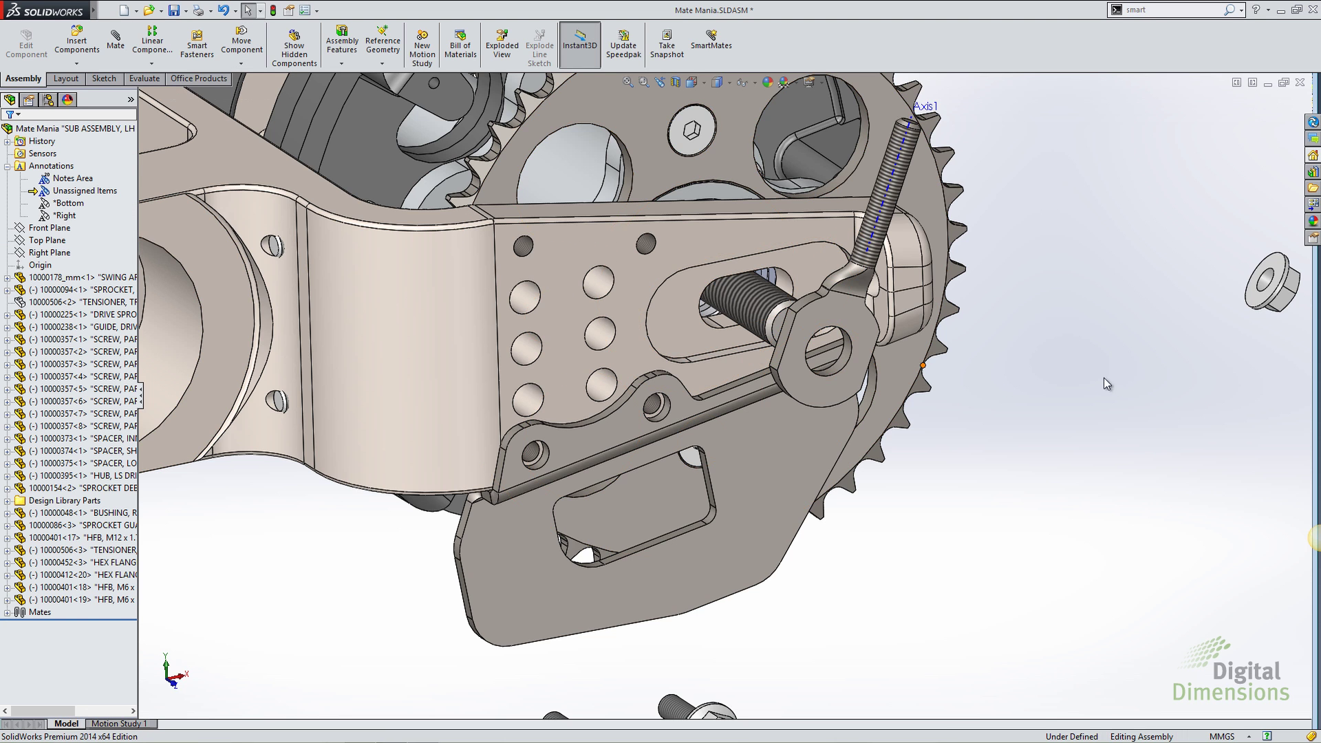
pyautogui.scroll(3, 1043, 365)
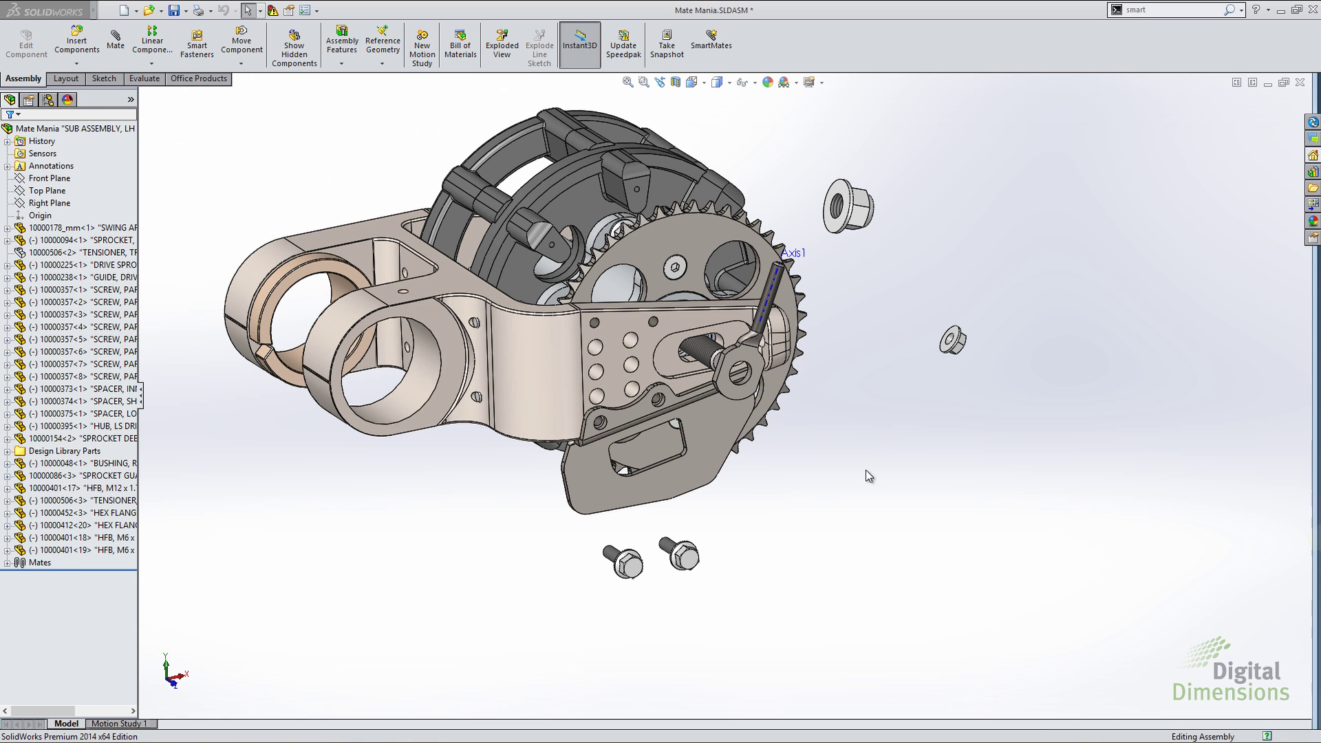
# Open 4 Slot Mate.SLDASM from the recent documents list.
pyautogui.moveTo(45, 14)
pyautogui.click(108, 10)
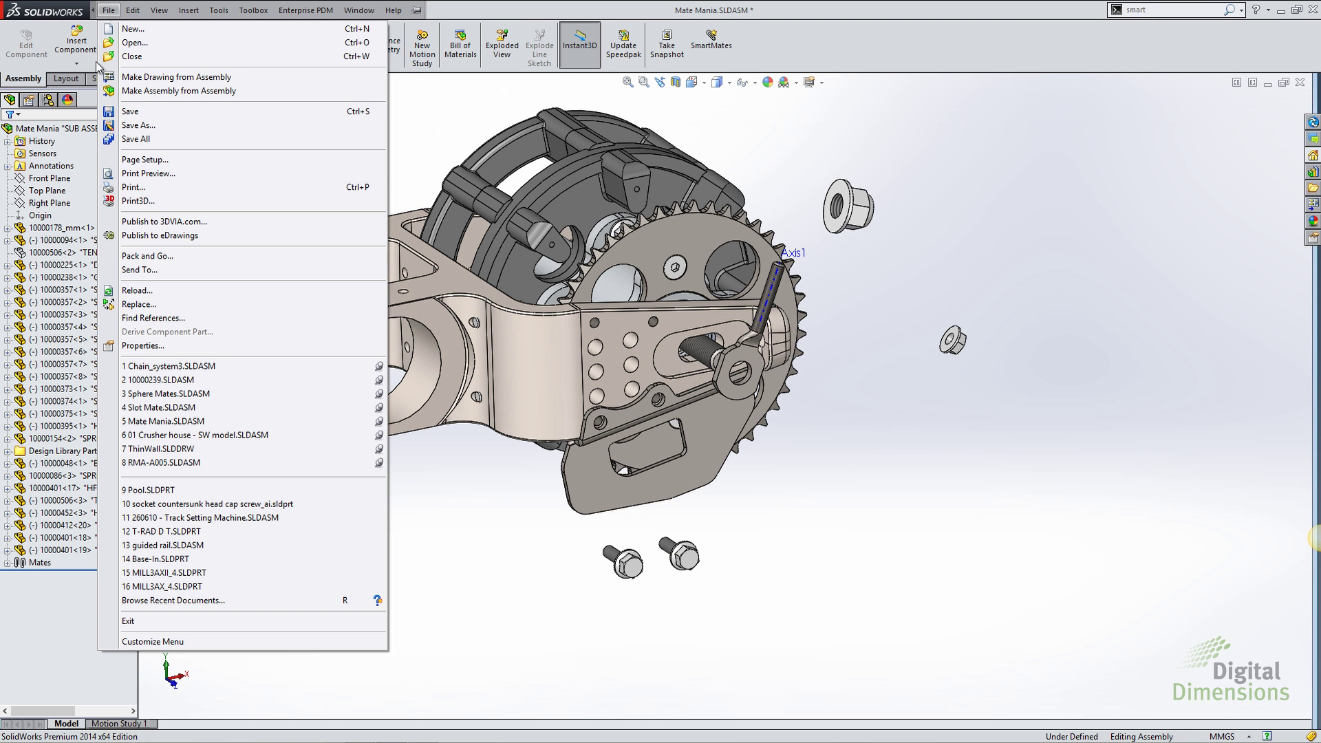
pyautogui.click(201, 407)
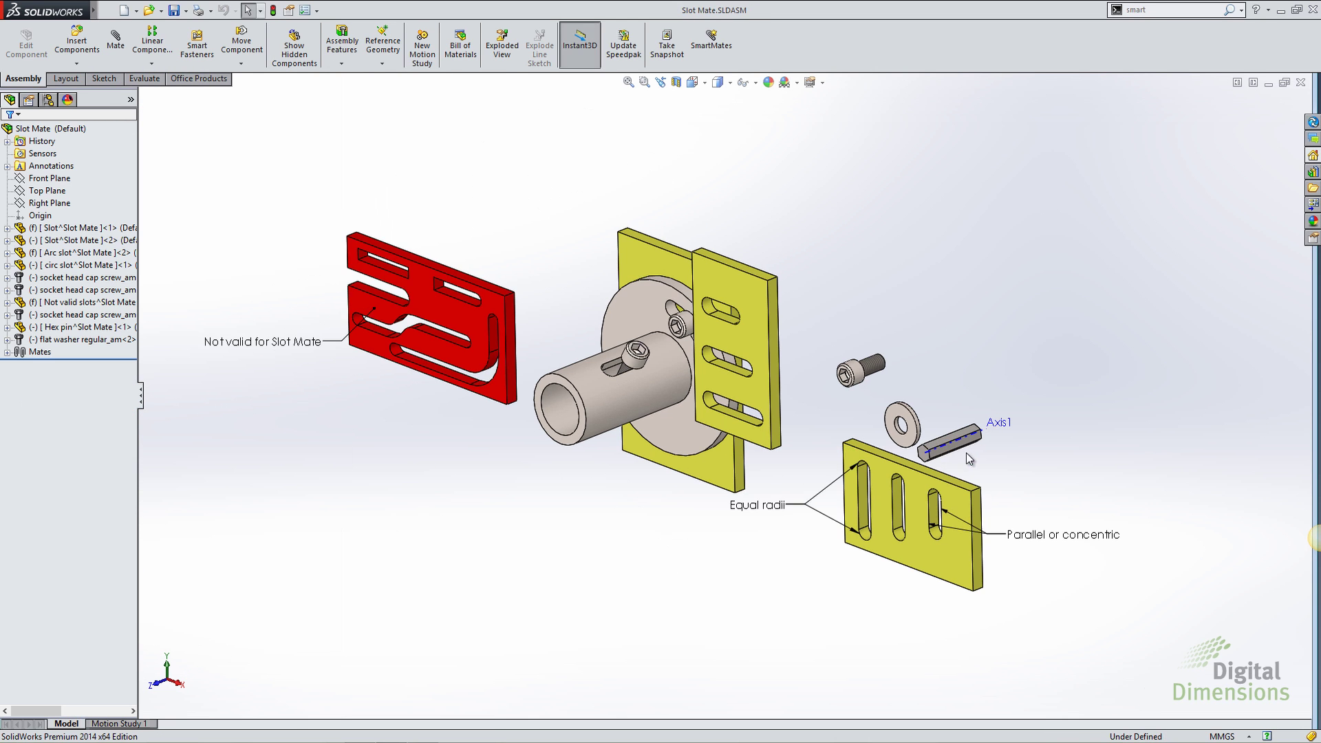
pyautogui.scroll(-3, 977, 468)
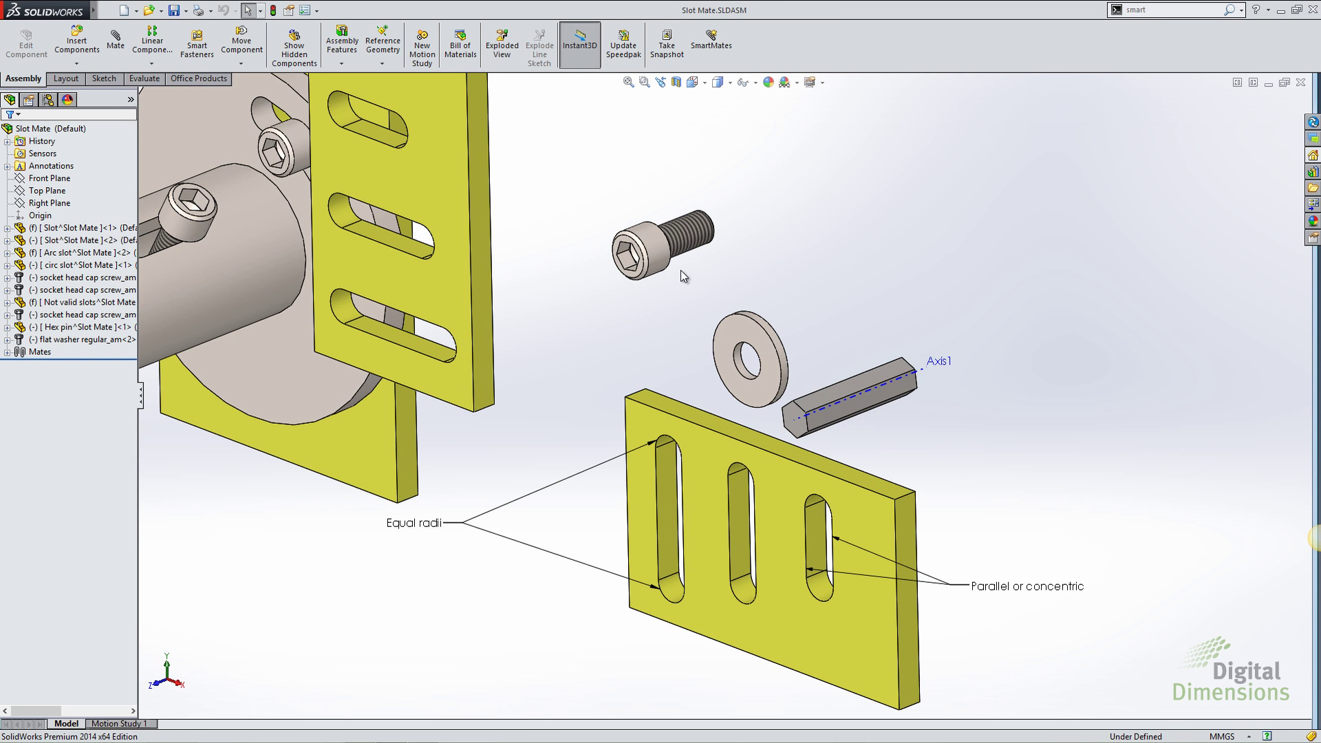
# Show only the socket head cap screw's mates and highlight LimitDistance1.
pyautogui.click(6, 352)
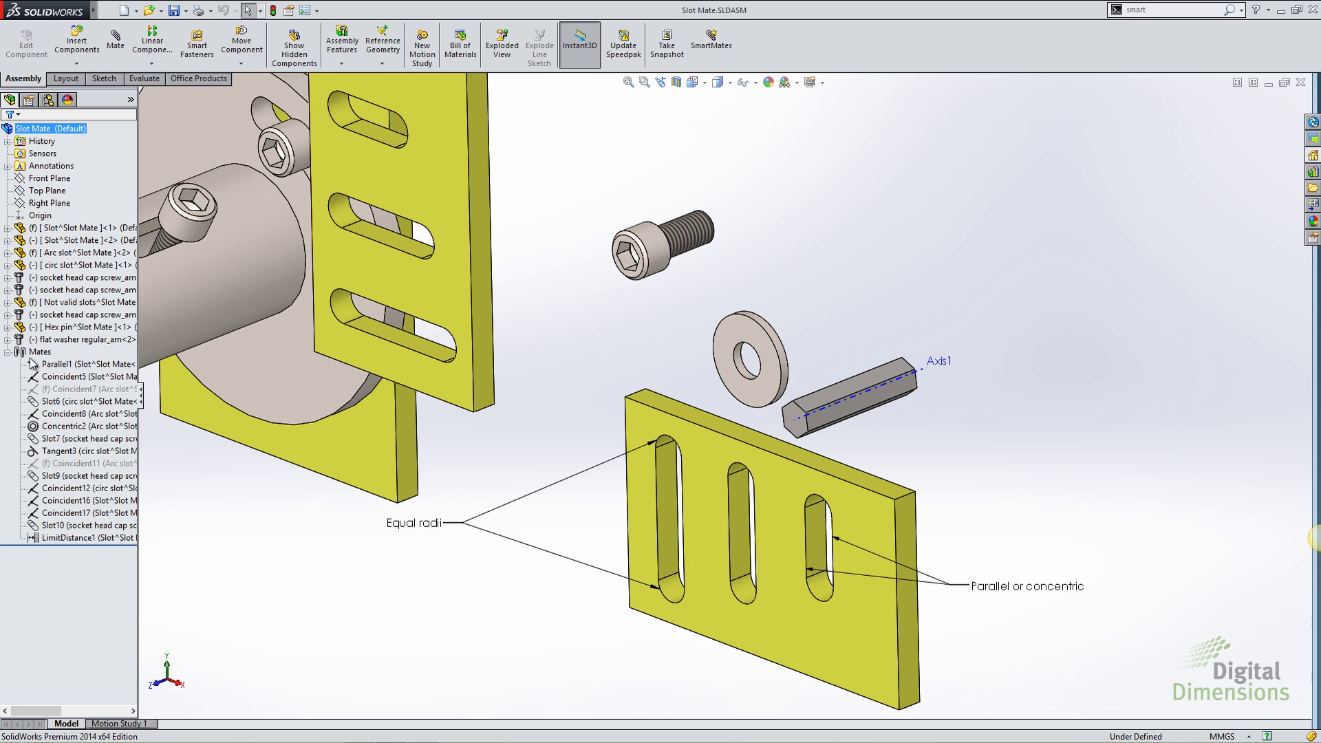
pyautogui.click(676, 249)
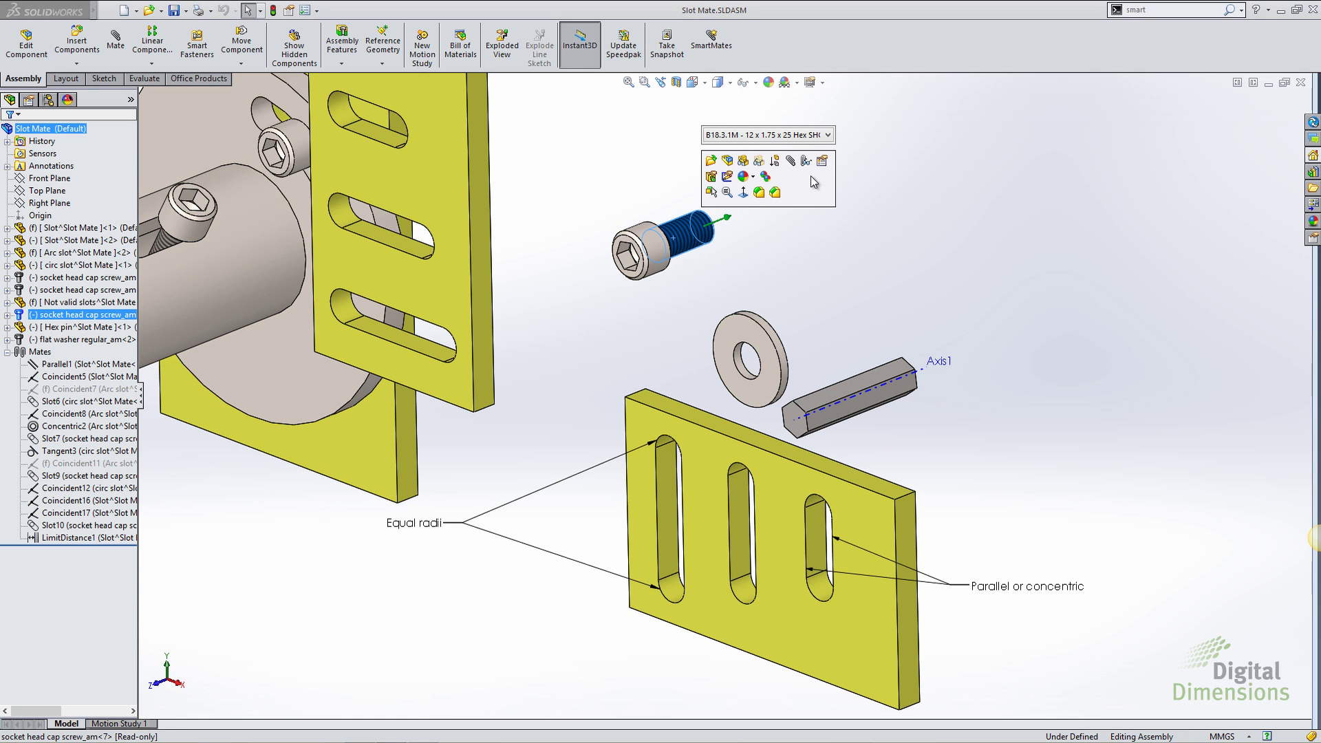
pyautogui.click(808, 171)
pyautogui.click(278, 108)
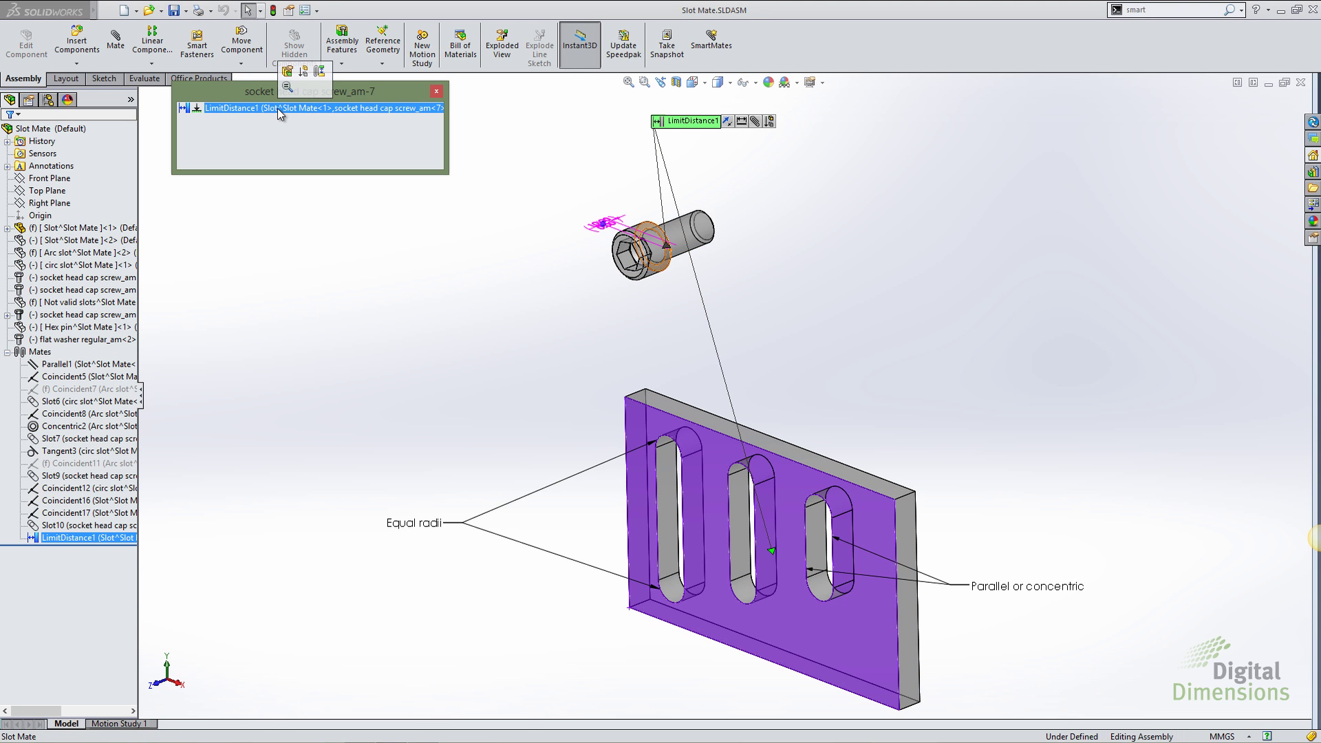
pyautogui.click(436, 91)
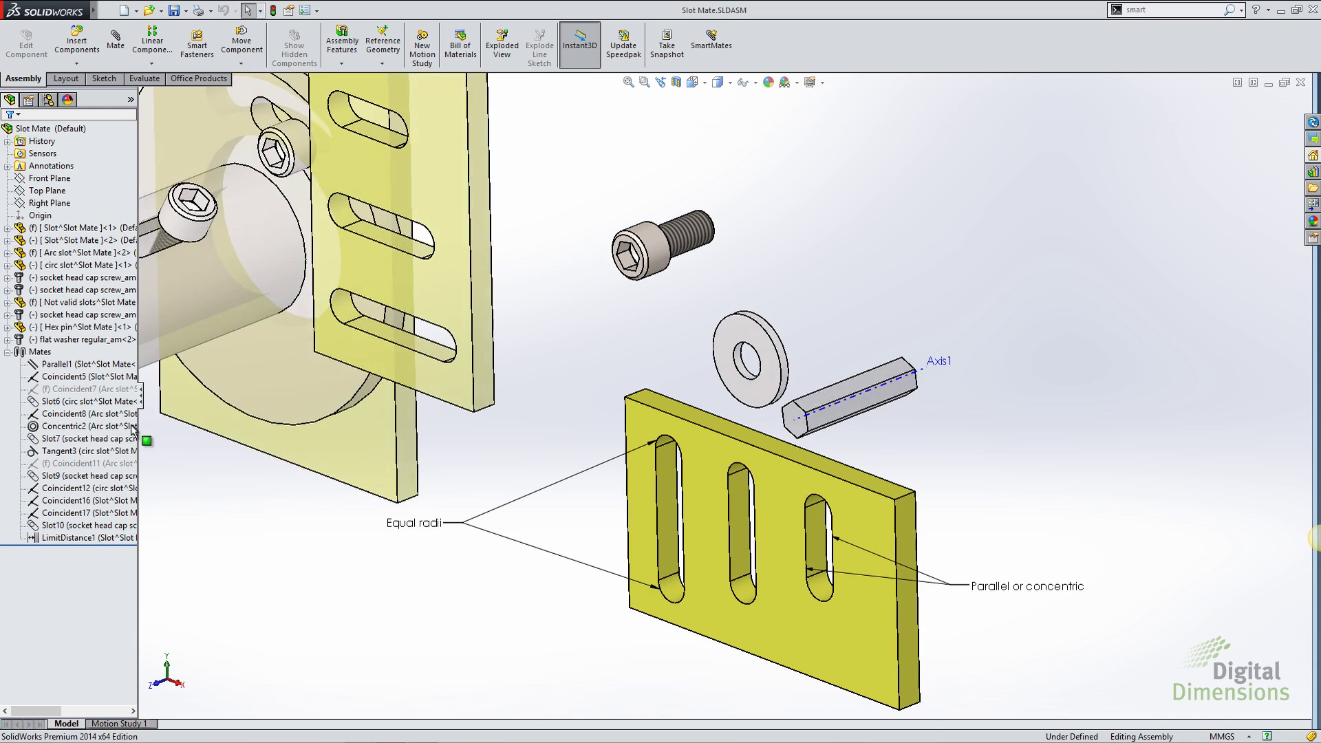
# Open the LimitDistance1 mate for editing, then cancel without changes.
pyautogui.rightClick(72, 538)
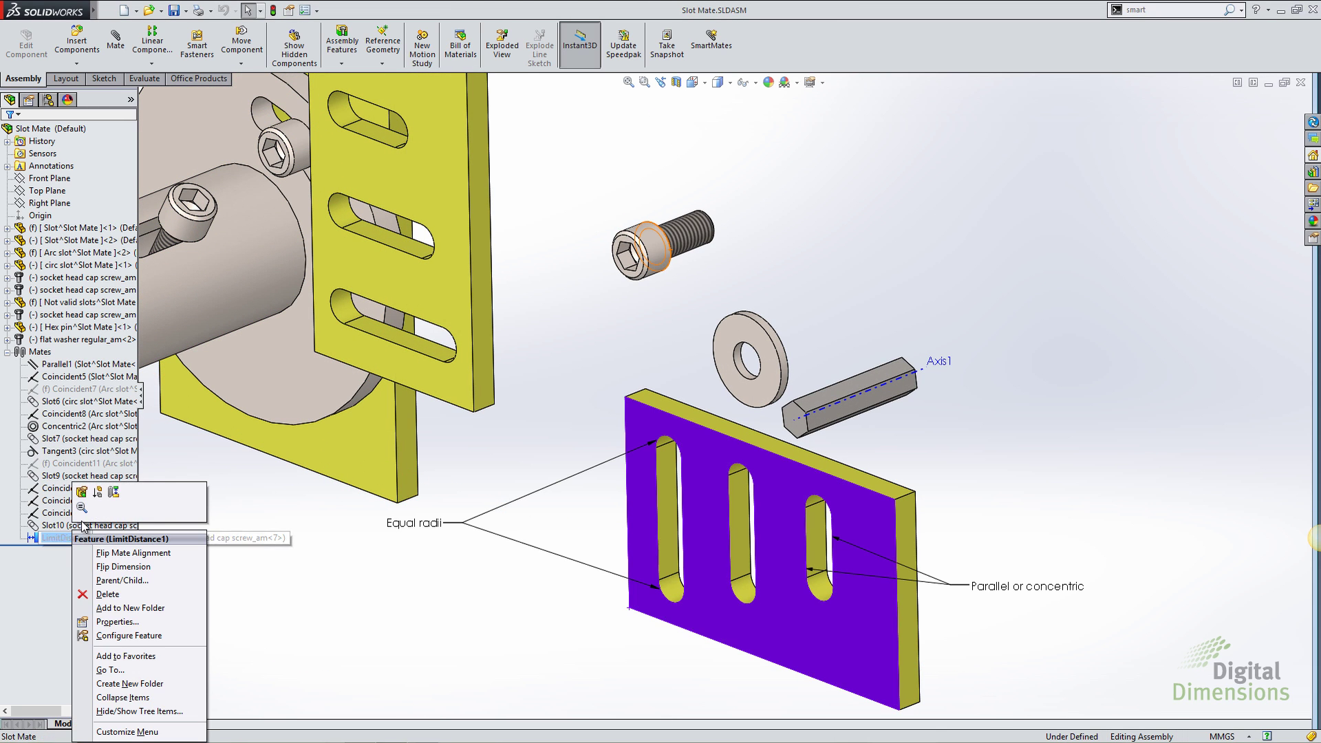
pyautogui.click(88, 505)
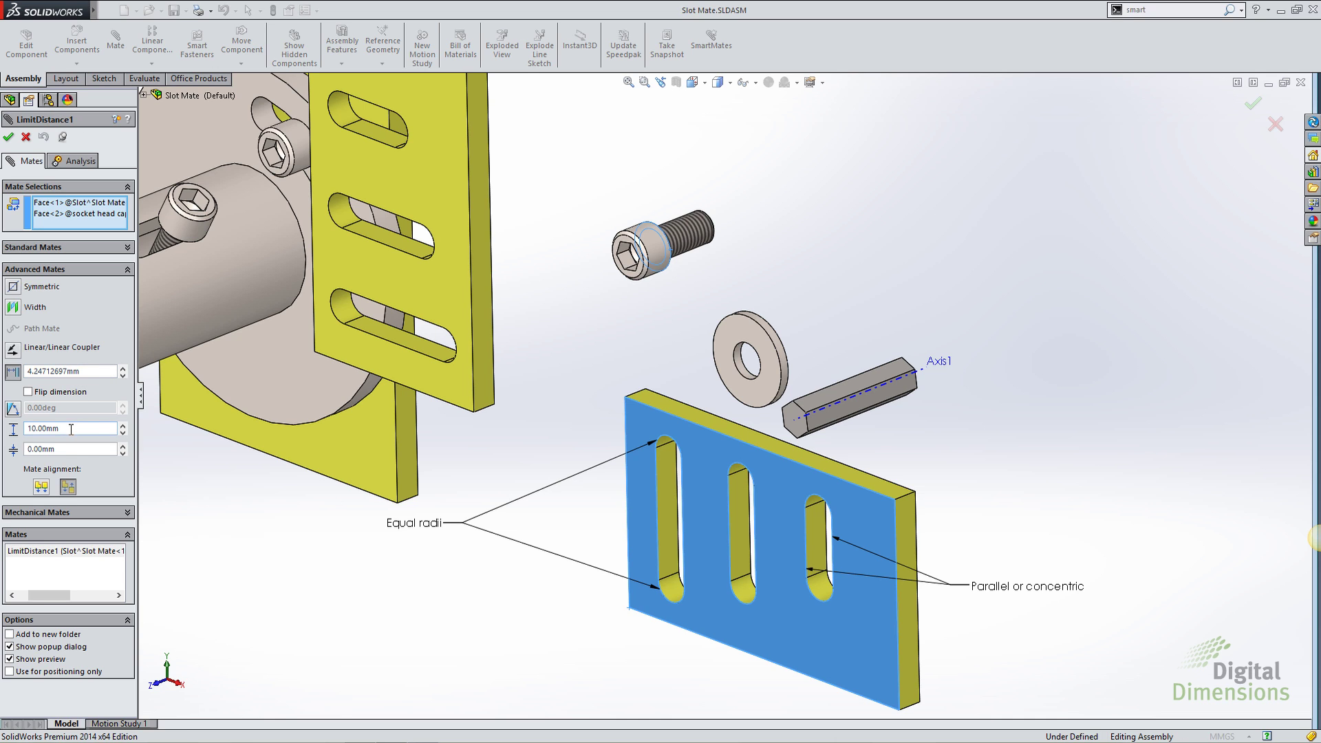
pyautogui.click(26, 138)
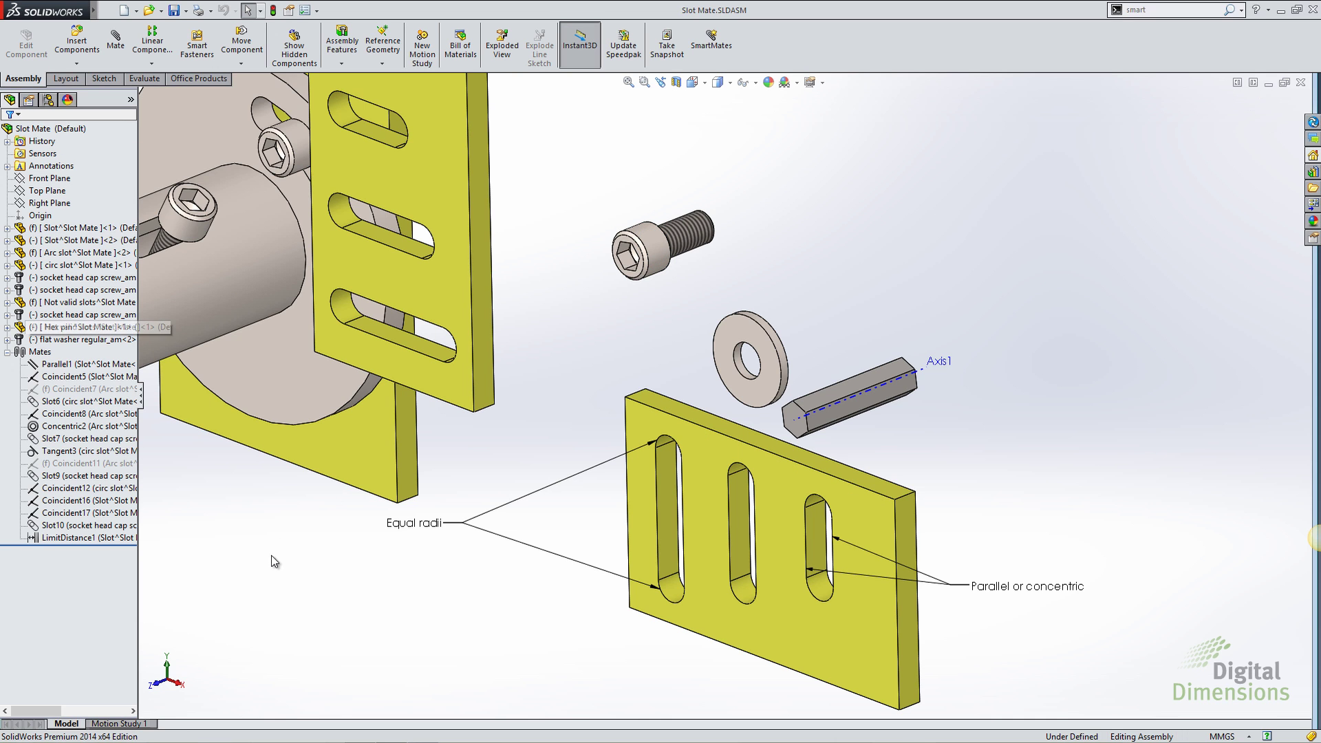
# Open the Slot Mate design table for editing and review its limit distance columns.
pyautogui.click(48, 102)
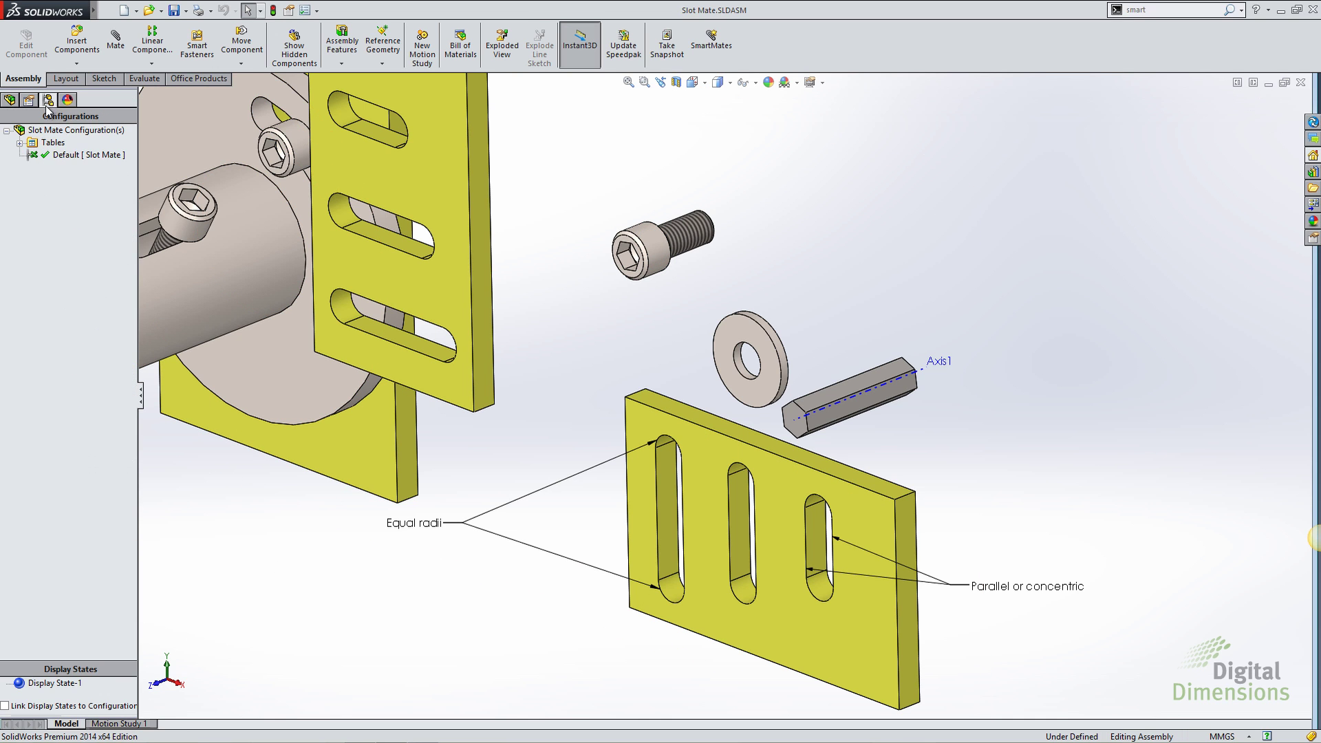
pyautogui.click(20, 142)
pyautogui.rightClick(64, 155)
pyautogui.click(91, 175)
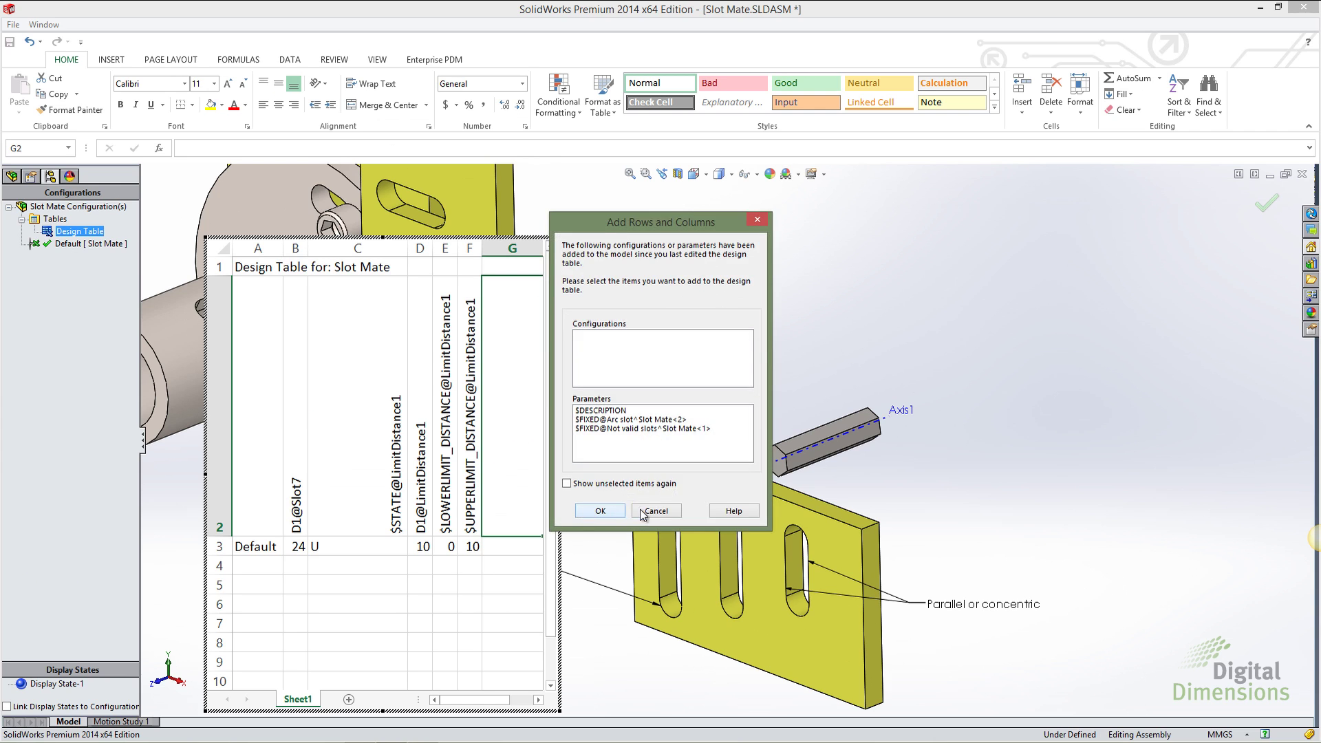
pyautogui.click(654, 511)
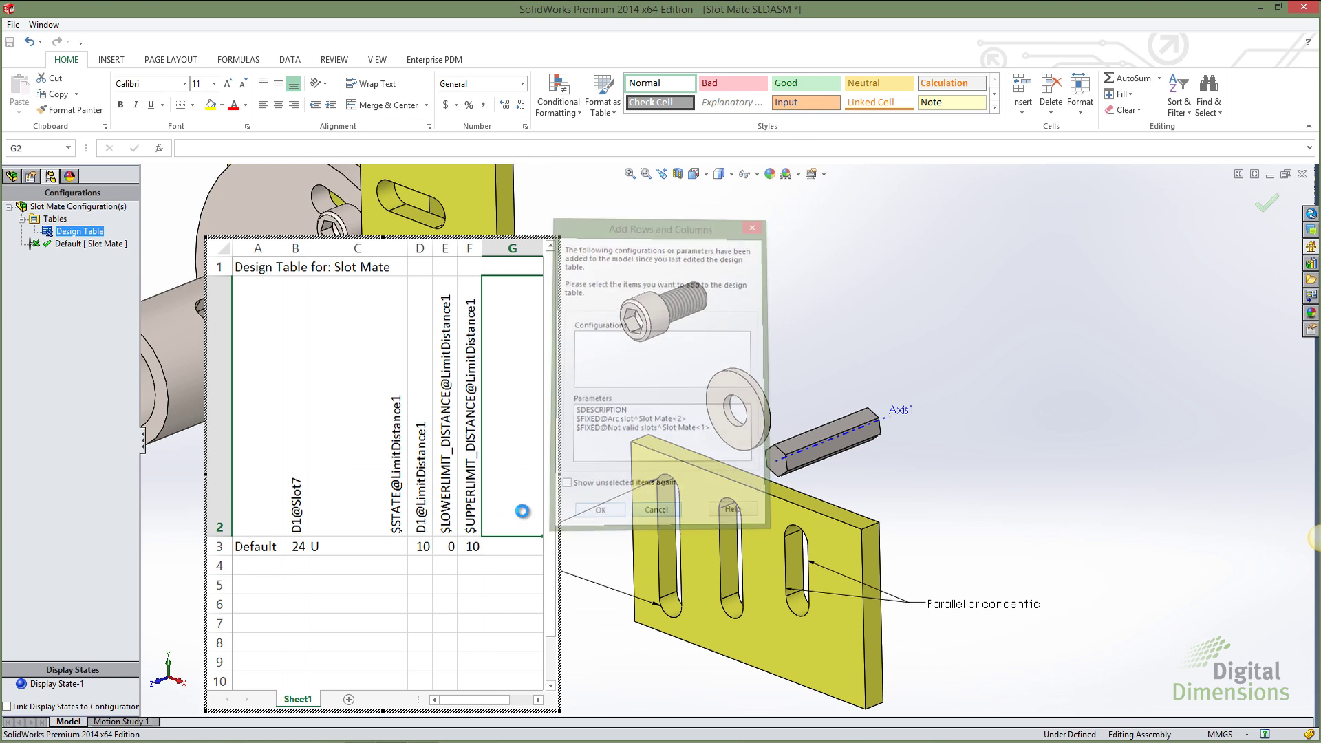
pyautogui.click(443, 503)
pyautogui.click(465, 508)
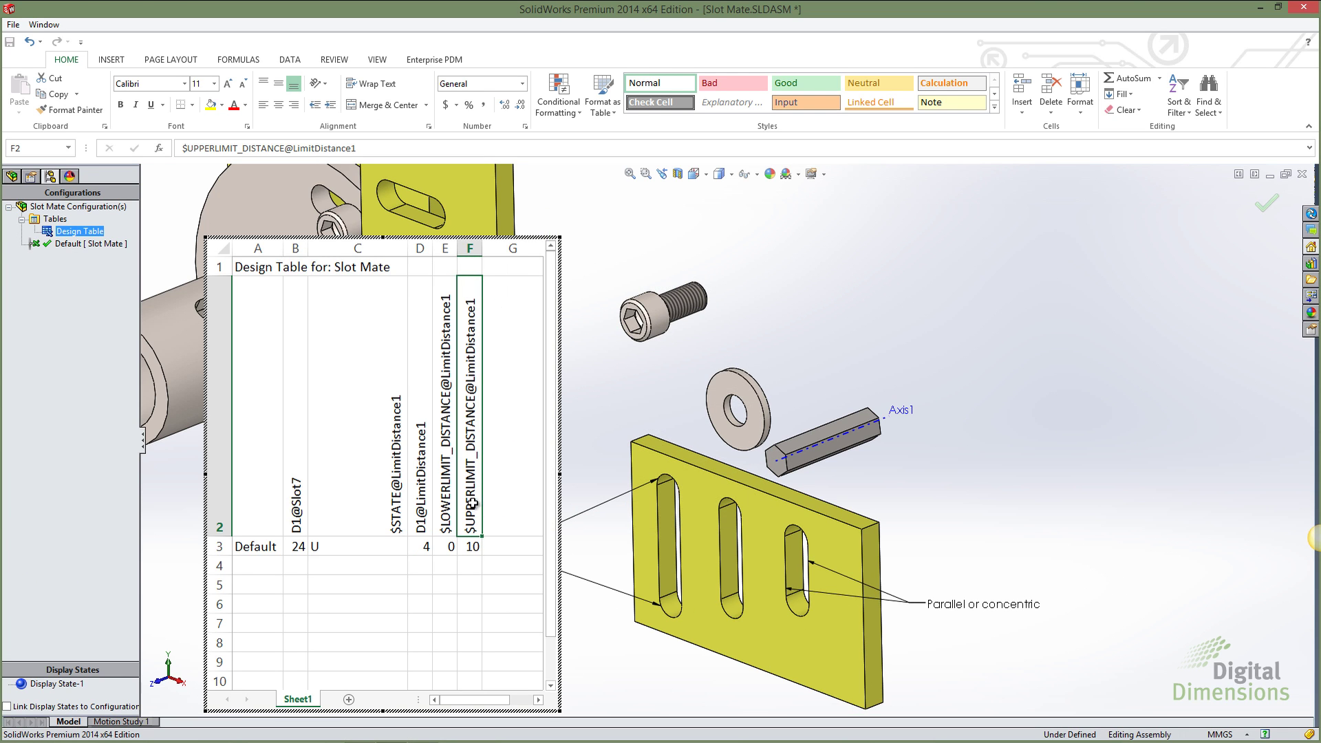
# Add row 123 with LimitDistance1 2, lower limit 2, upper limit 8, and apply the table.
pyautogui.click(261, 563)
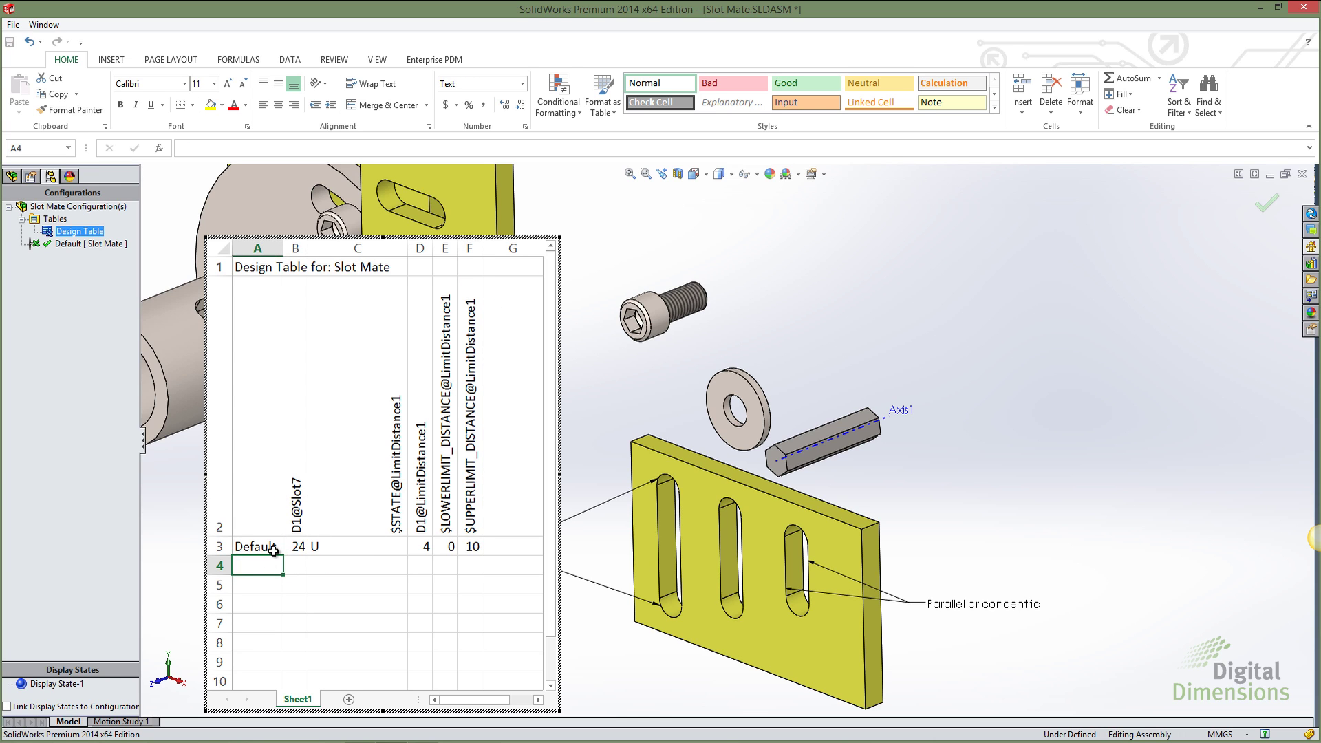
pyautogui.write('123')
pyautogui.press('Tab')
pyautogui.press('Tab')
pyautogui.press('Tab')
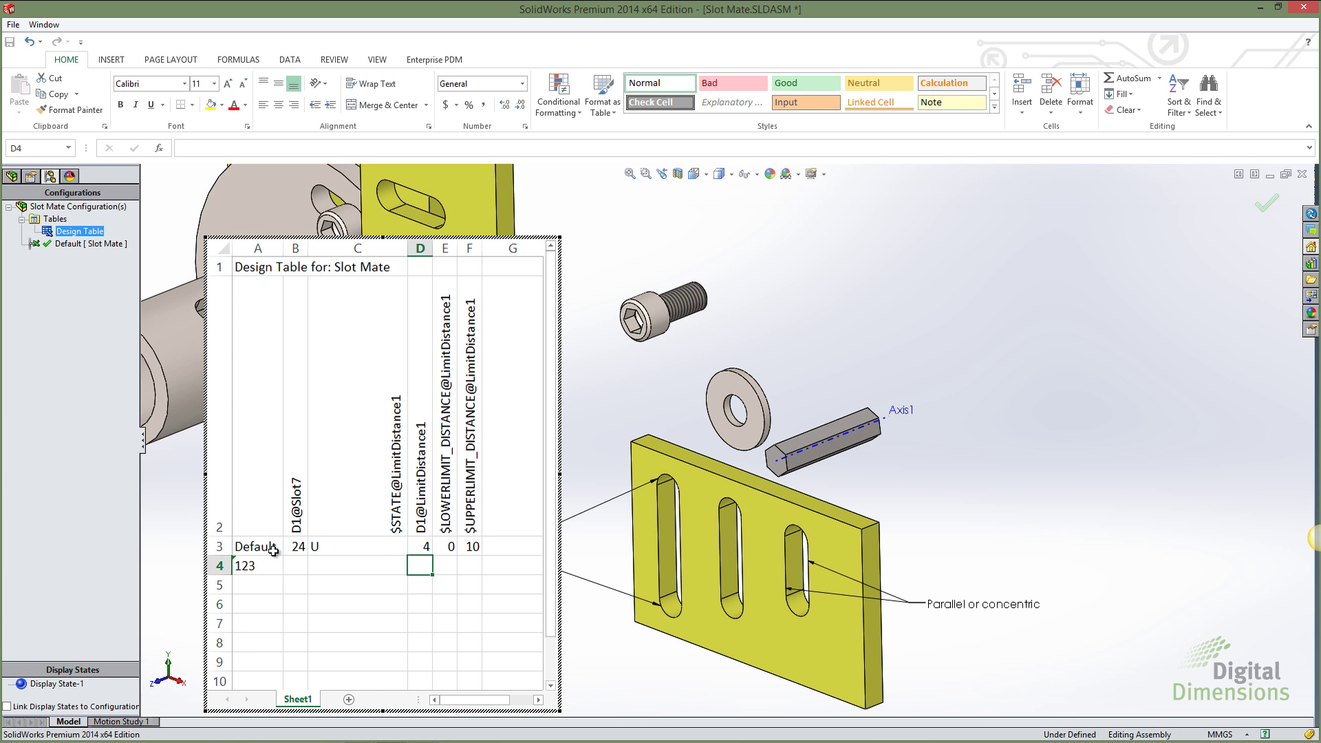
pyautogui.write('2')
pyautogui.press('Tab')
pyautogui.write('2')
pyautogui.press('Tab')
pyautogui.write('8')
pyautogui.press('Tab')
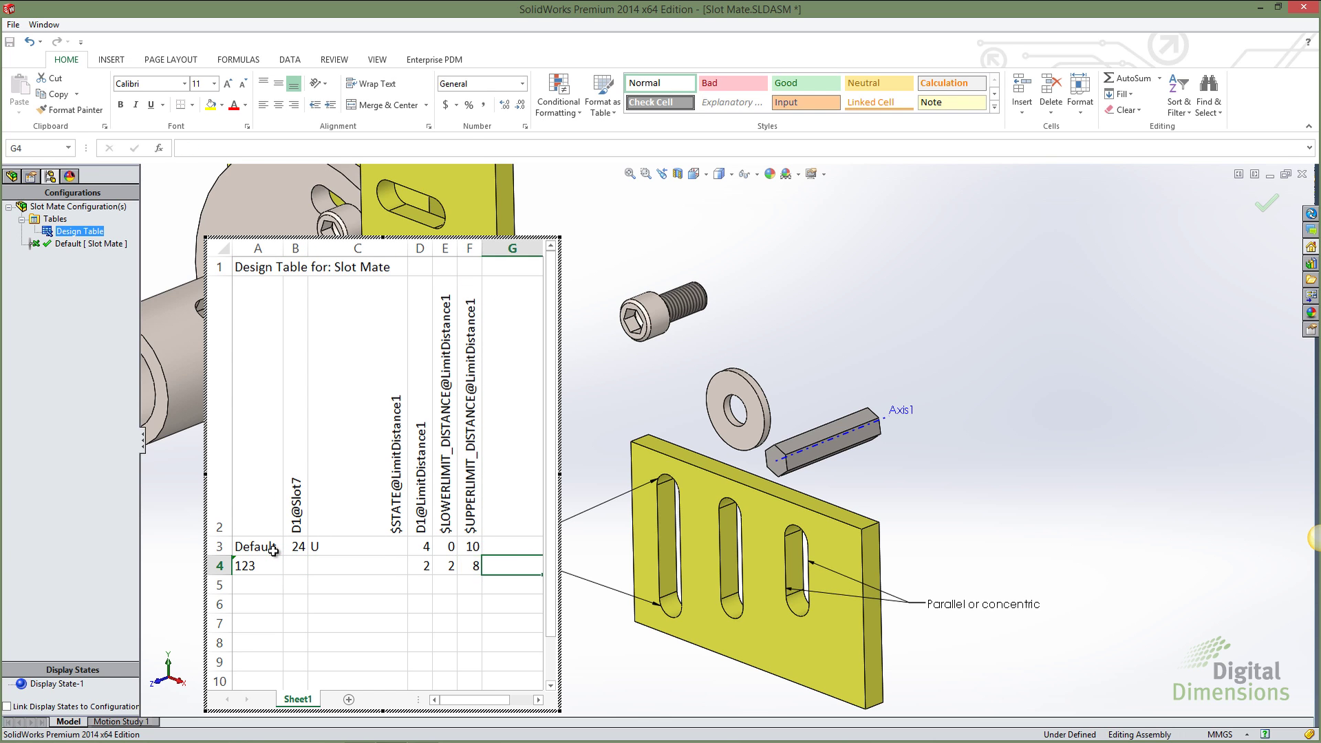
pyautogui.click(1261, 207)
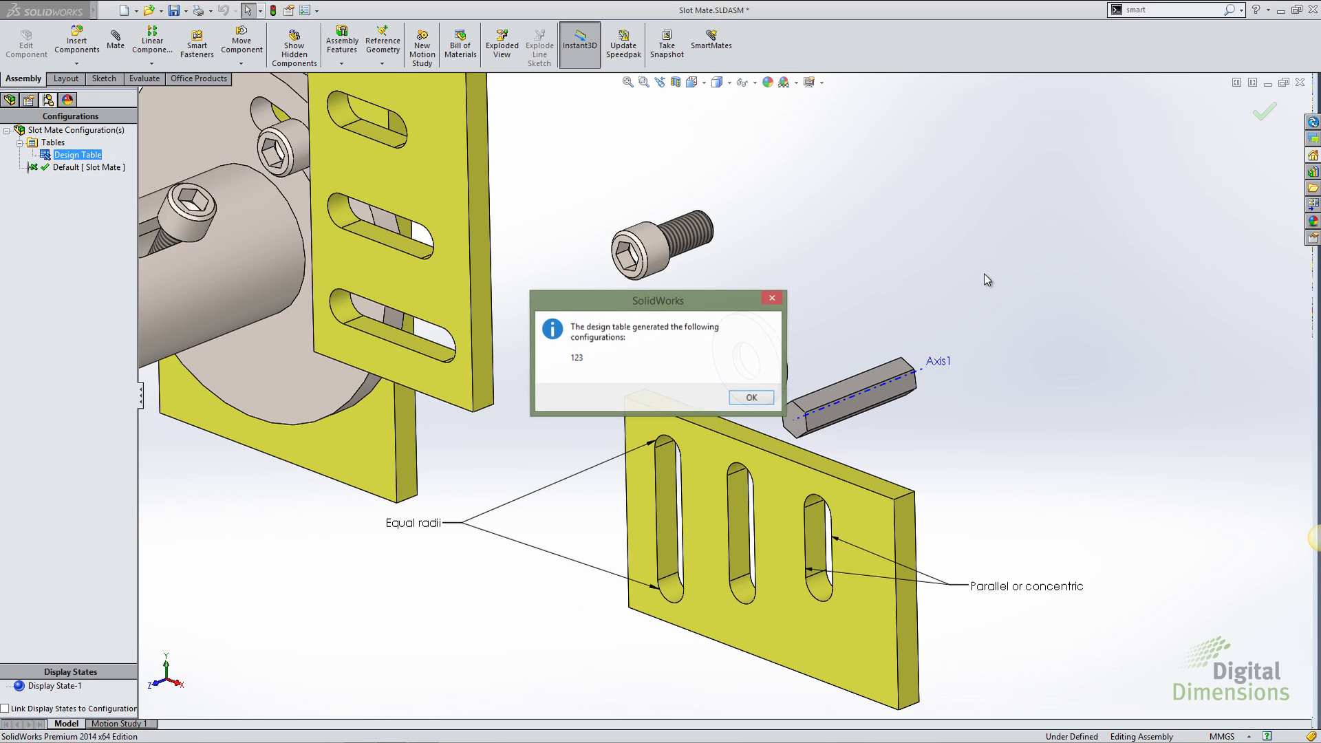
pyautogui.click(750, 399)
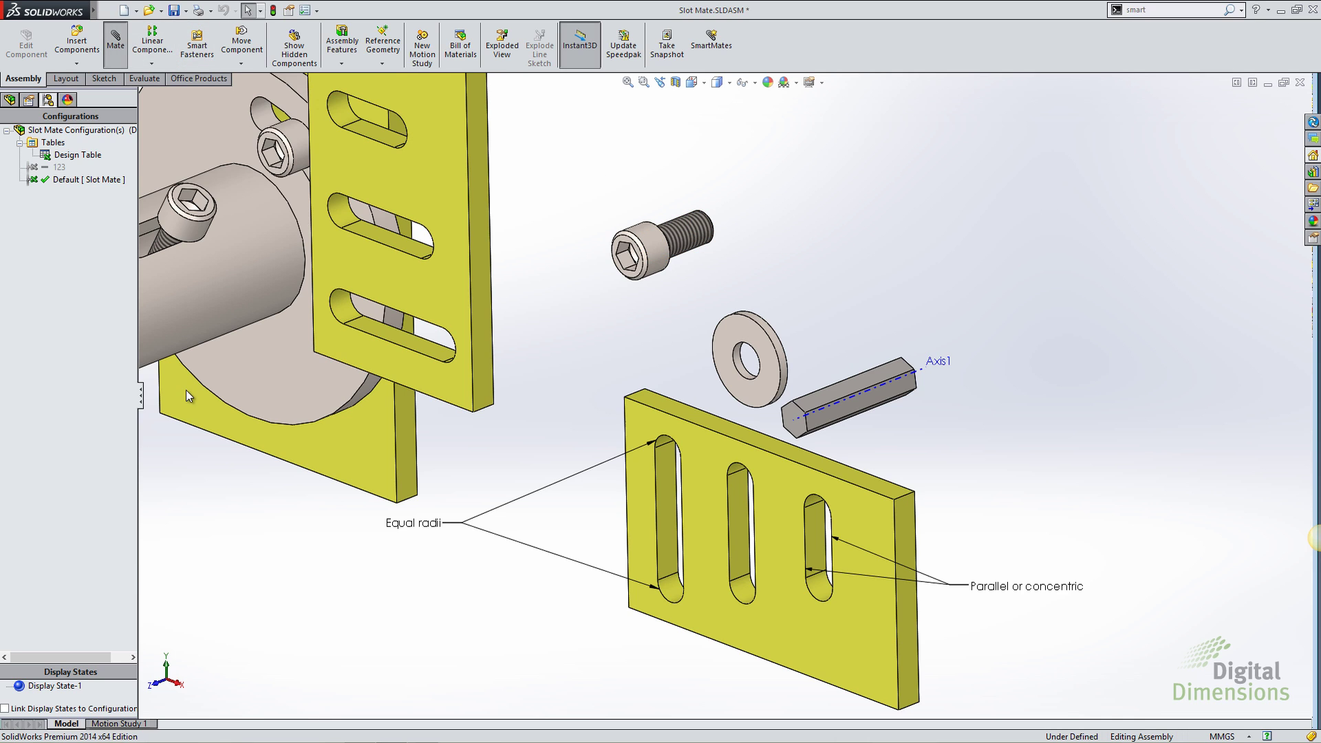
# Set up a Slot mechanical mate between the cap screw's face and the left slot face.
pyautogui.click(116, 40)
pyautogui.click(54, 495)
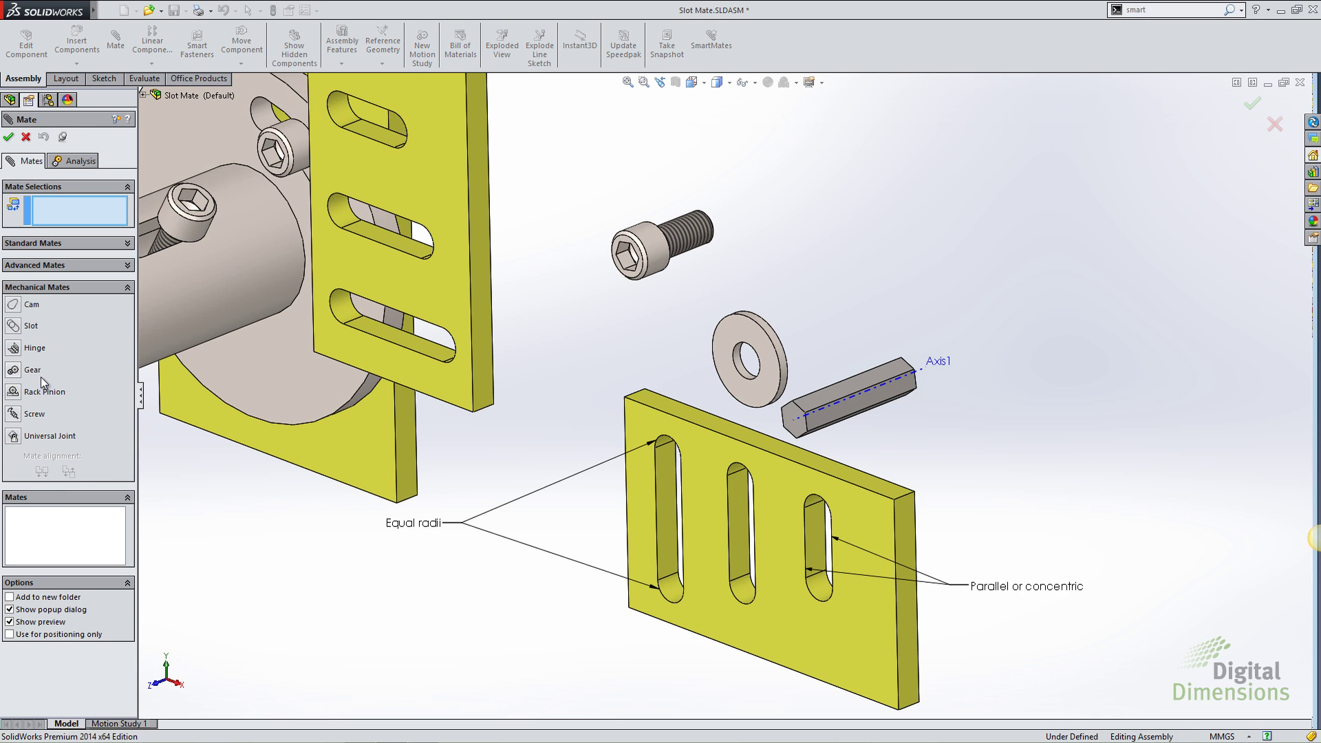
pyautogui.click(19, 332)
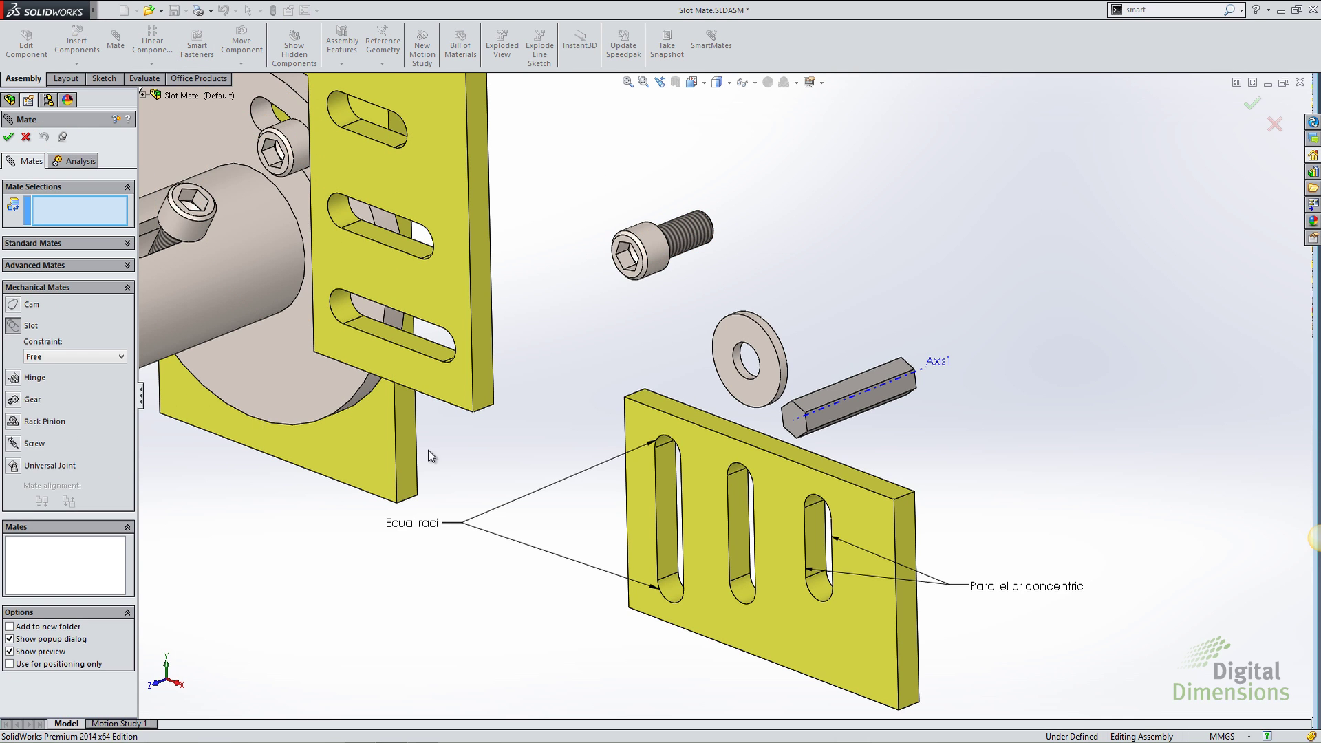
pyautogui.click(684, 253)
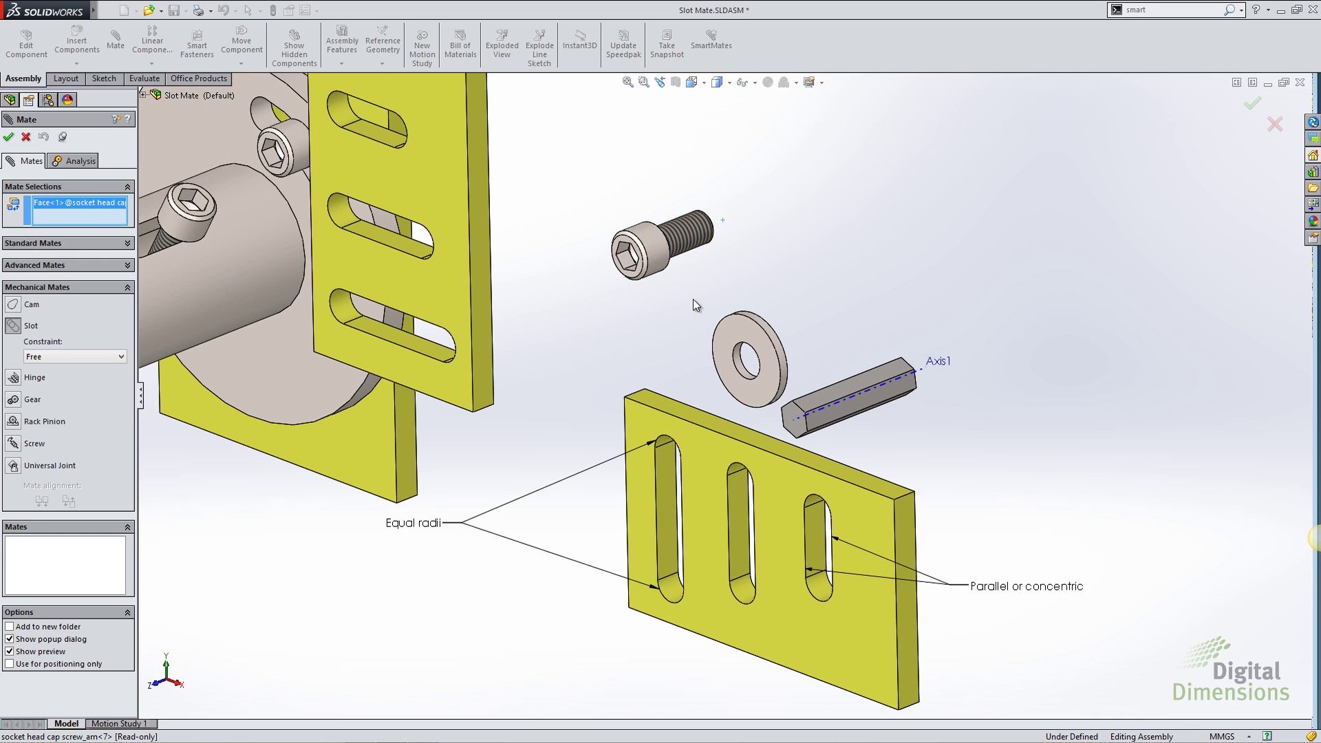
pyautogui.click(663, 511)
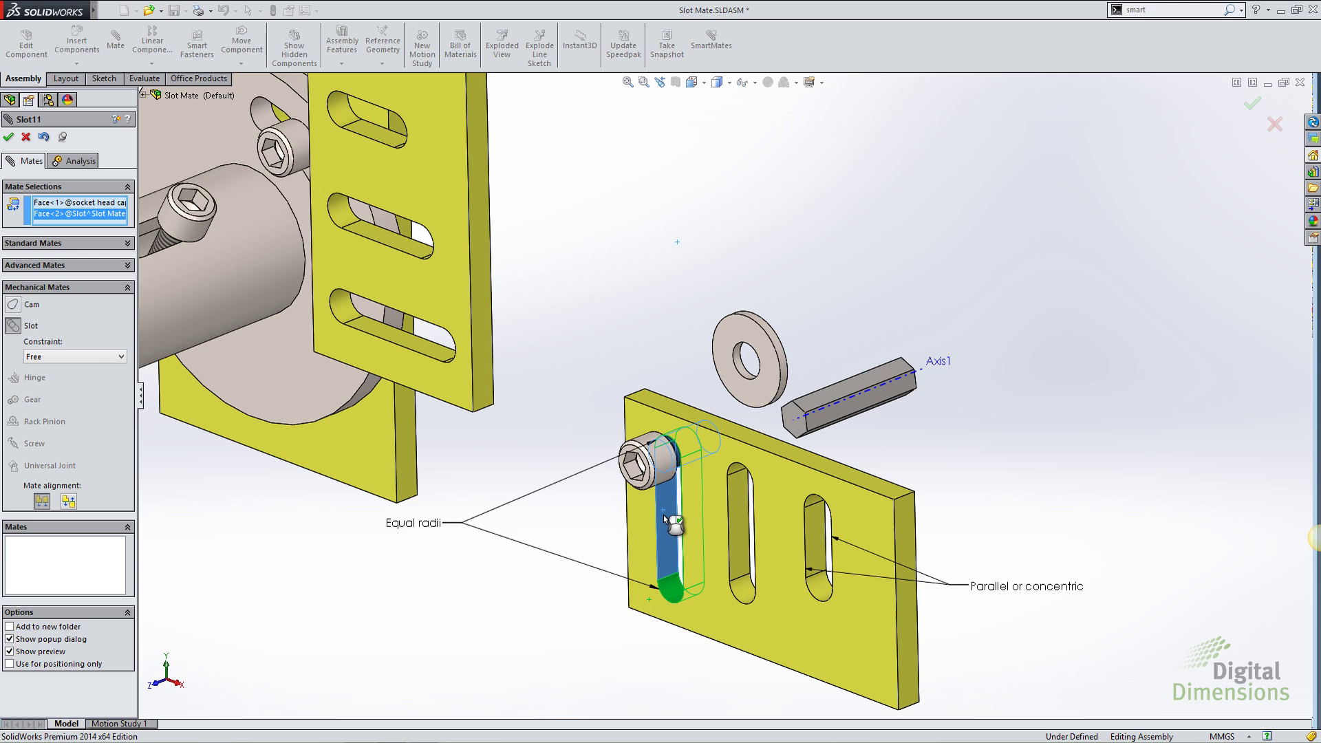
# Keep the slot constraint Free, accept the mate, and slide the screw along the slot.
pyautogui.click(53, 357)
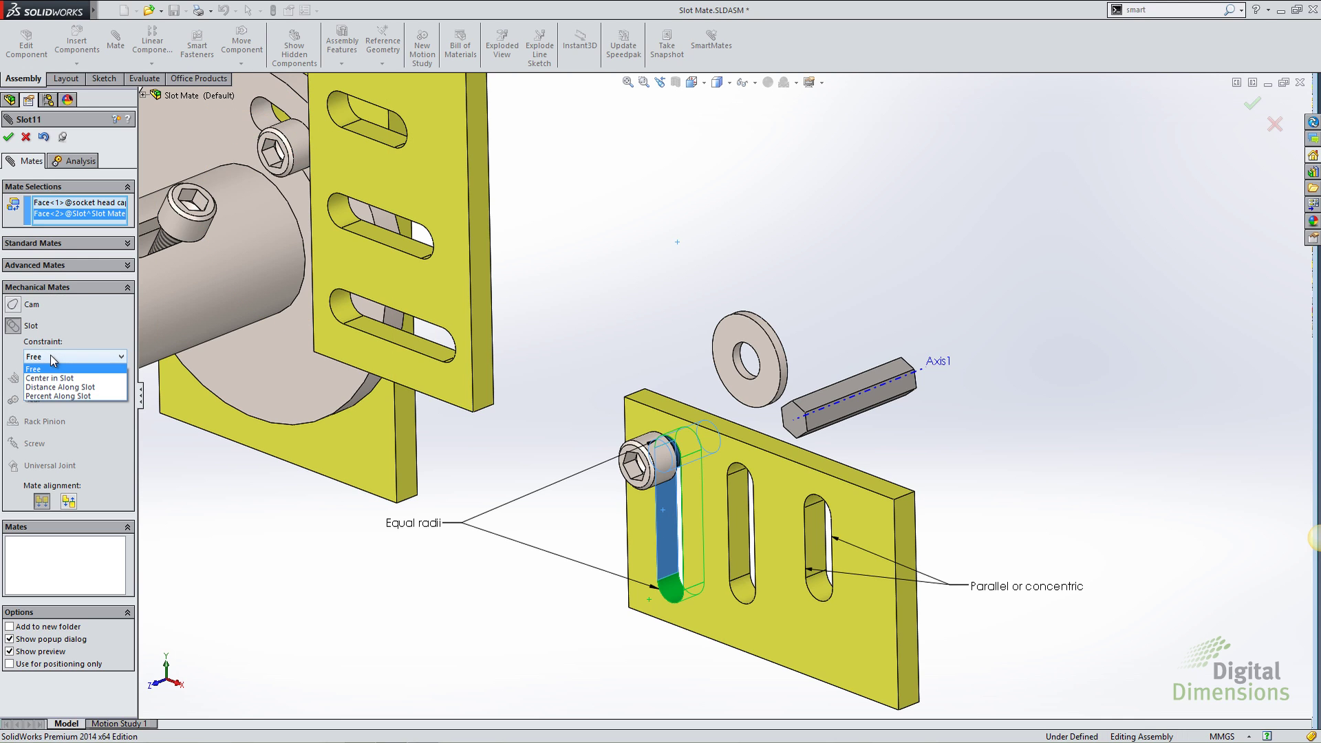
pyautogui.click(74, 390)
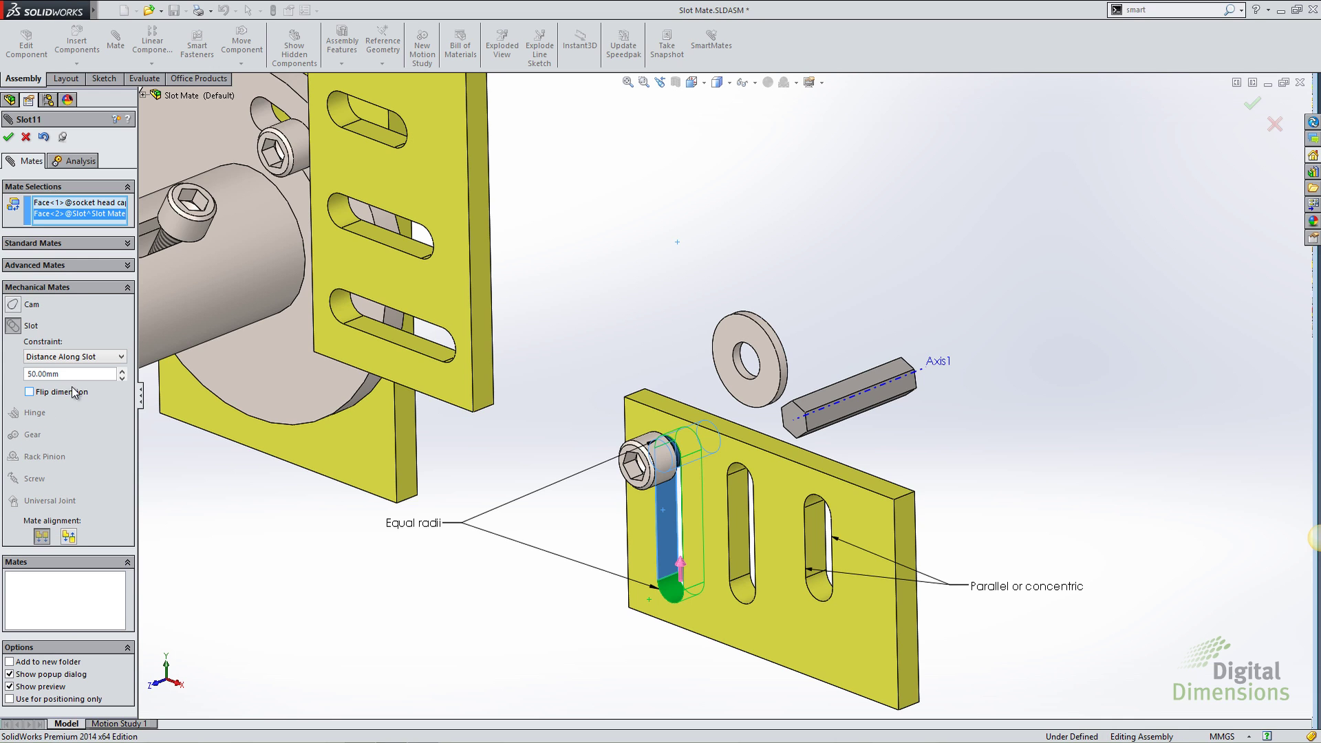
pyautogui.click(59, 356)
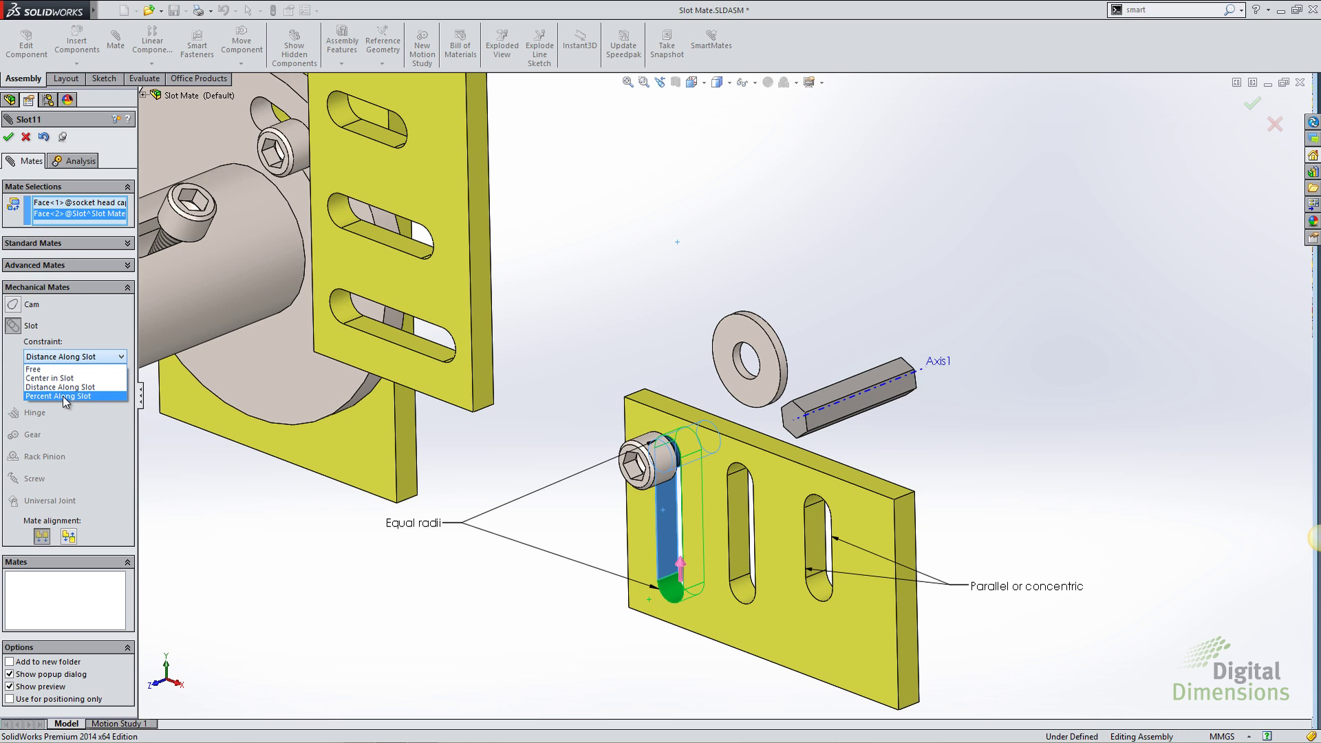
pyautogui.click(47, 370)
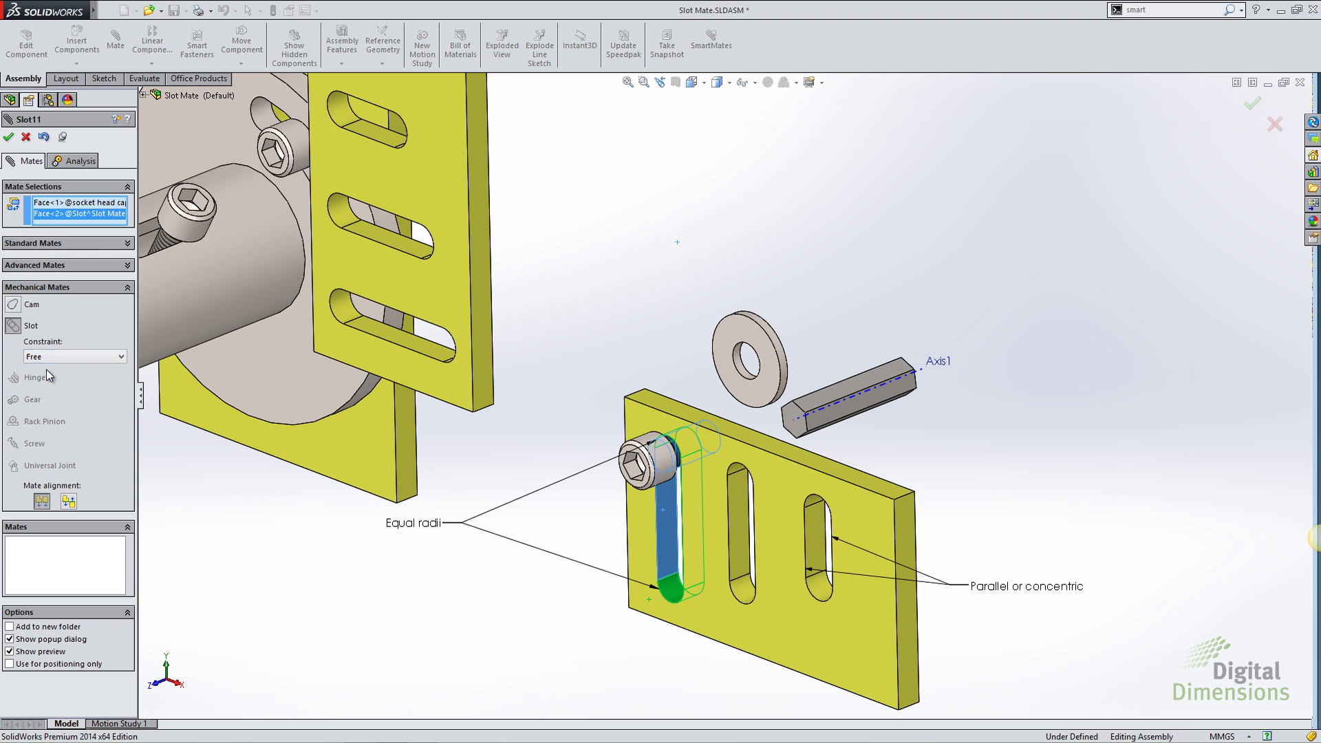
pyautogui.click(9, 138)
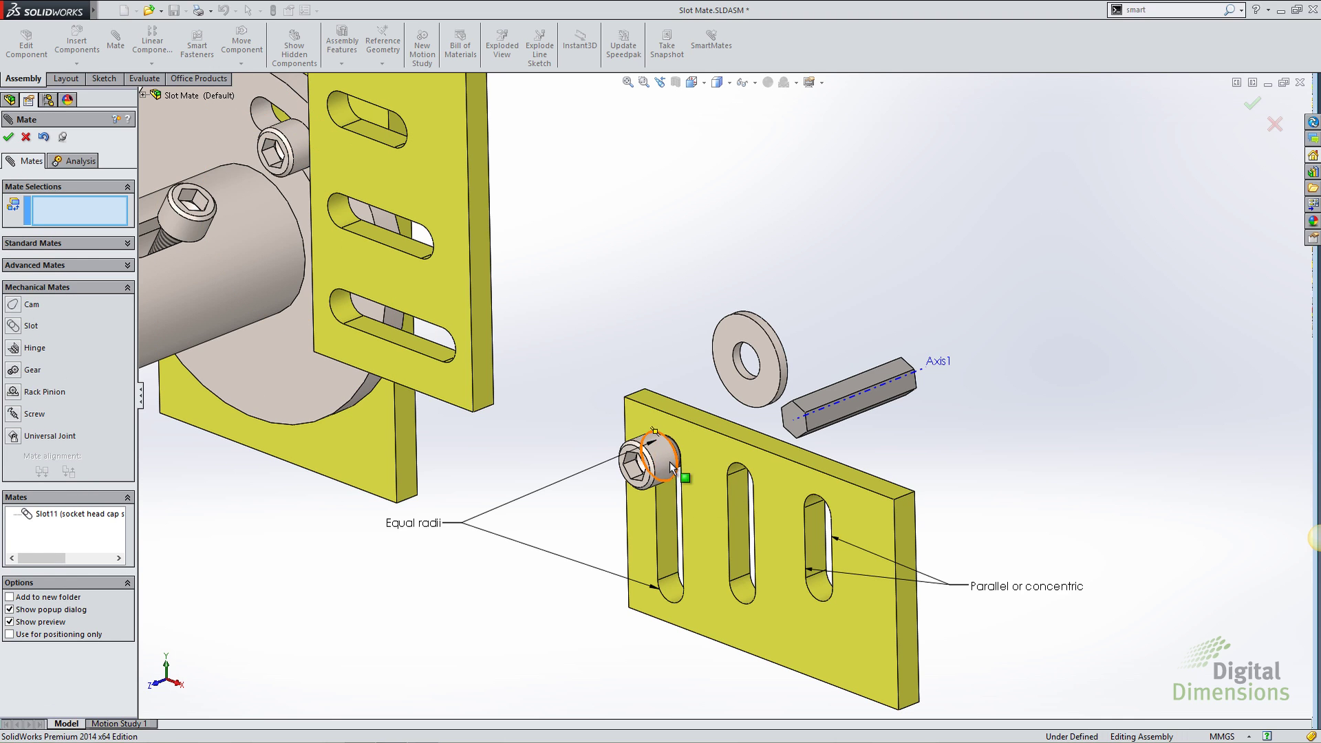
pyautogui.moveTo(660, 458); pyautogui.dragTo(785, 456)
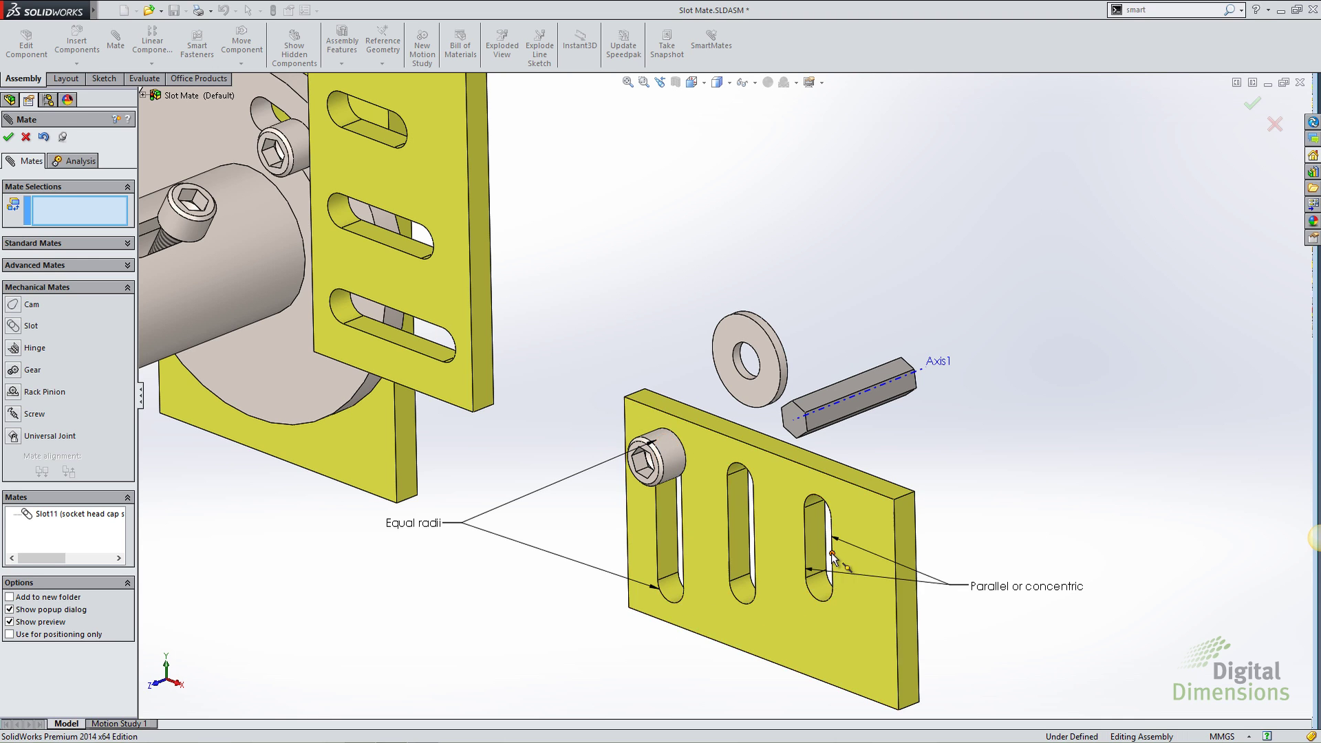
# Slot-mate the hex pin's Axis1 to the right-hand slot face and slide the pin along it.
pyautogui.click(844, 403)
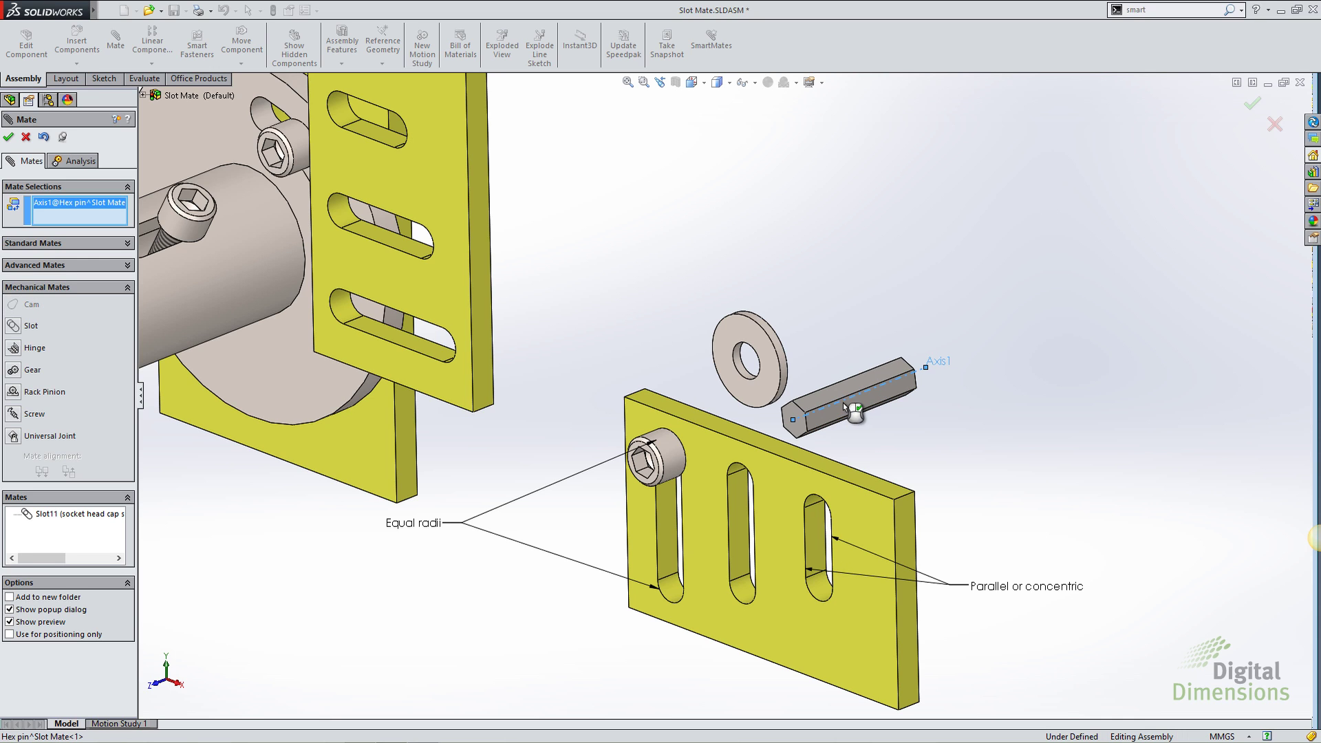
pyautogui.click(812, 547)
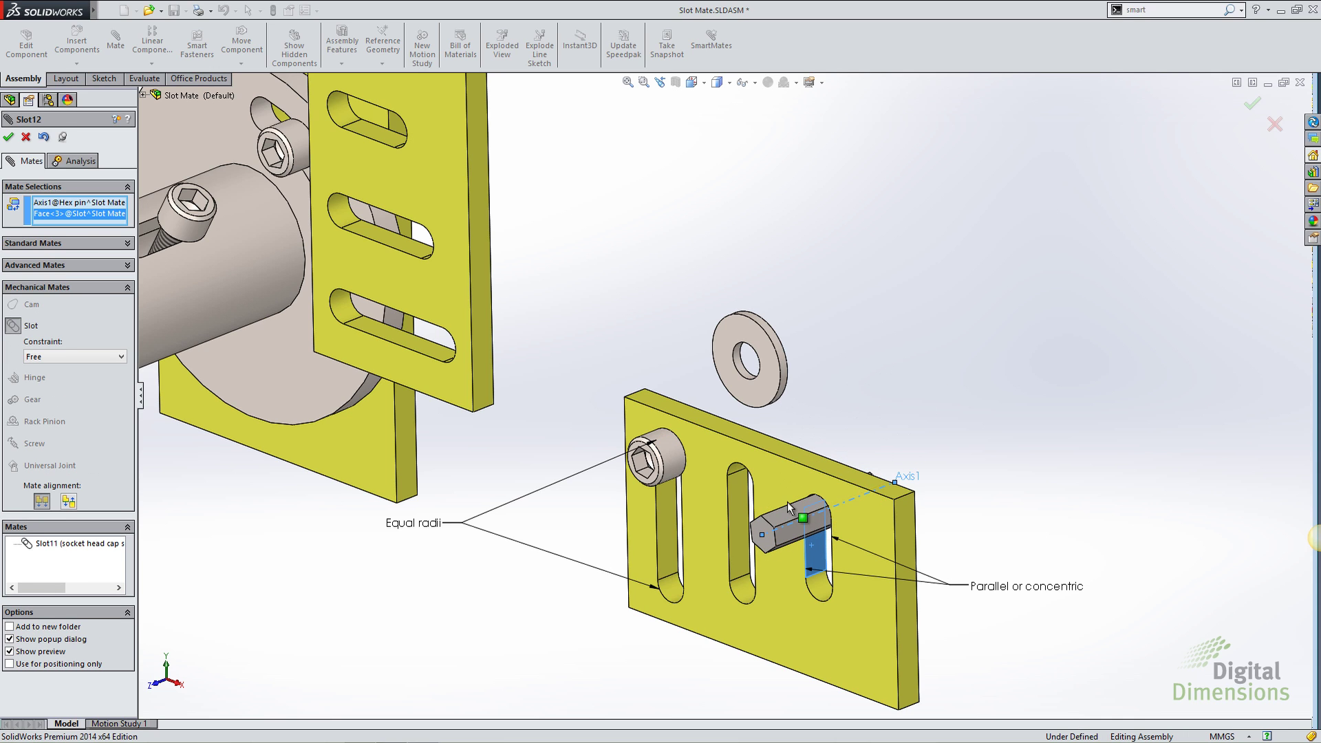
pyautogui.click(8, 139)
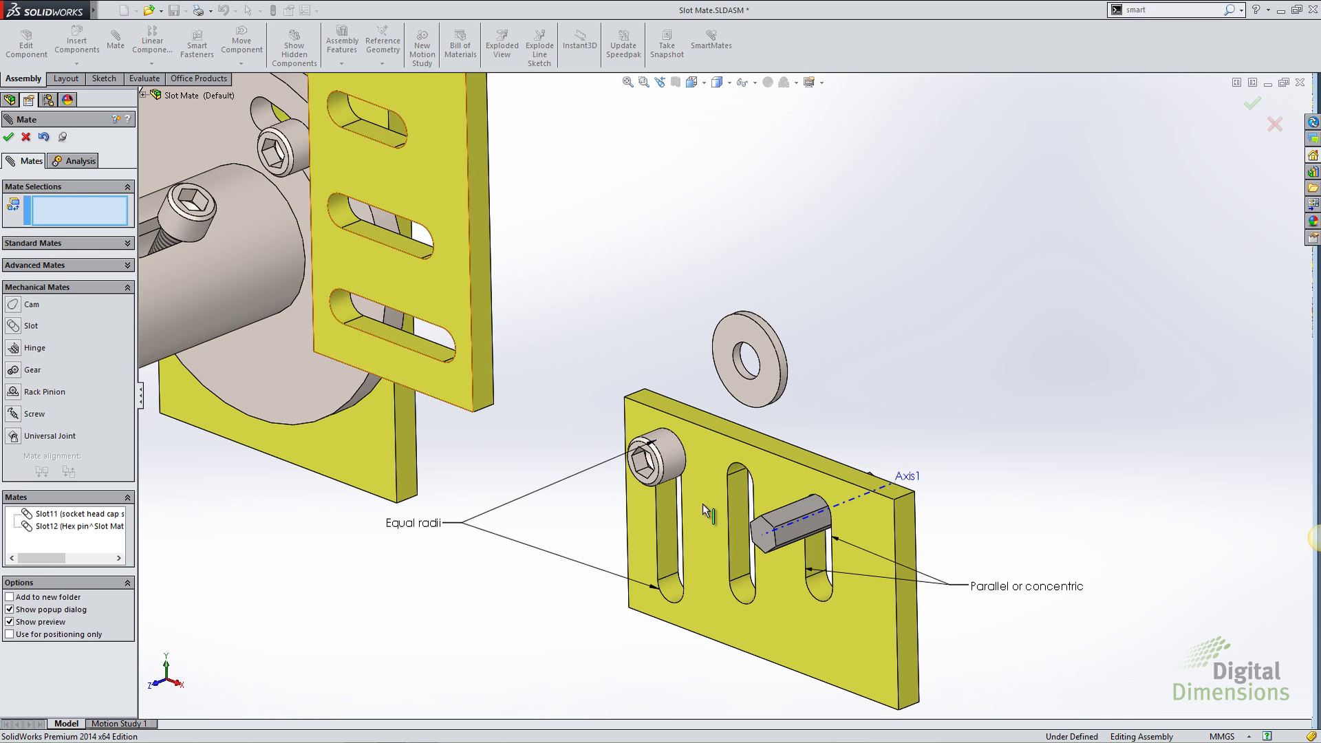
pyautogui.click(807, 556)
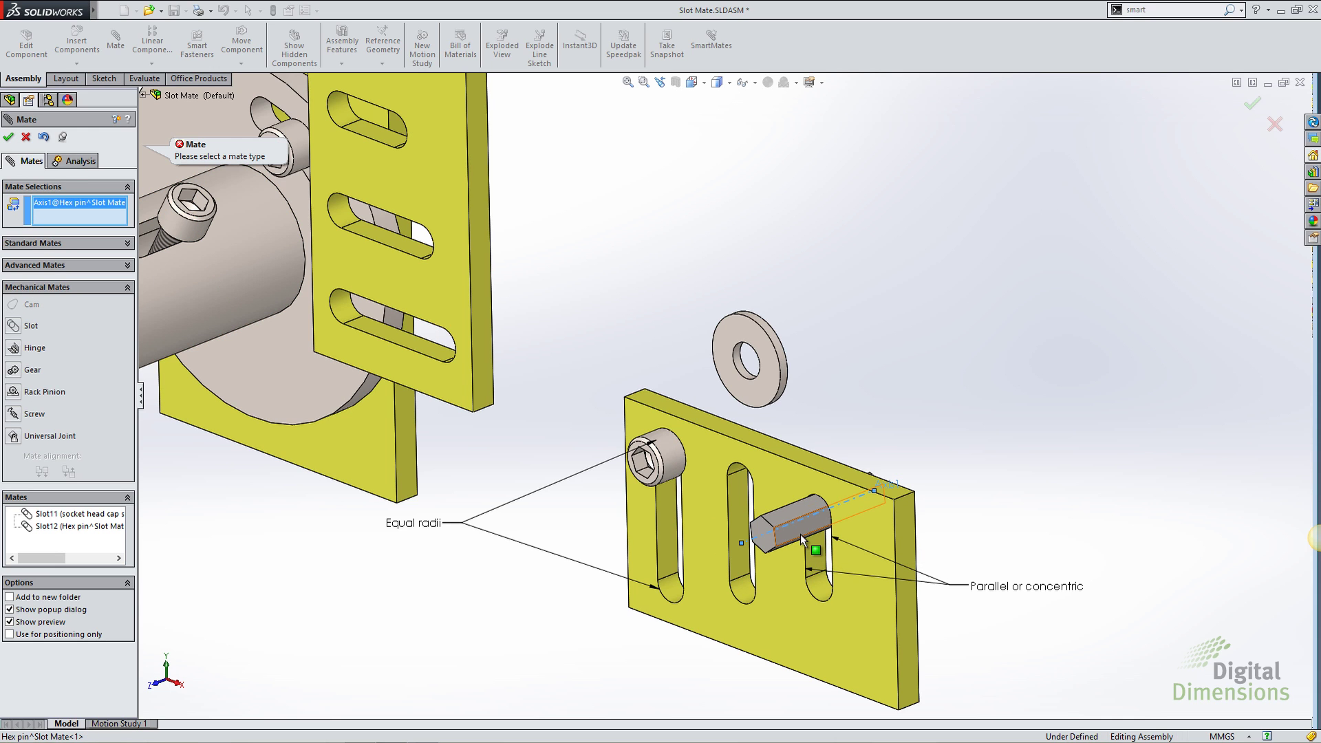
pyautogui.moveTo(806, 541); pyautogui.dragTo(808, 573)
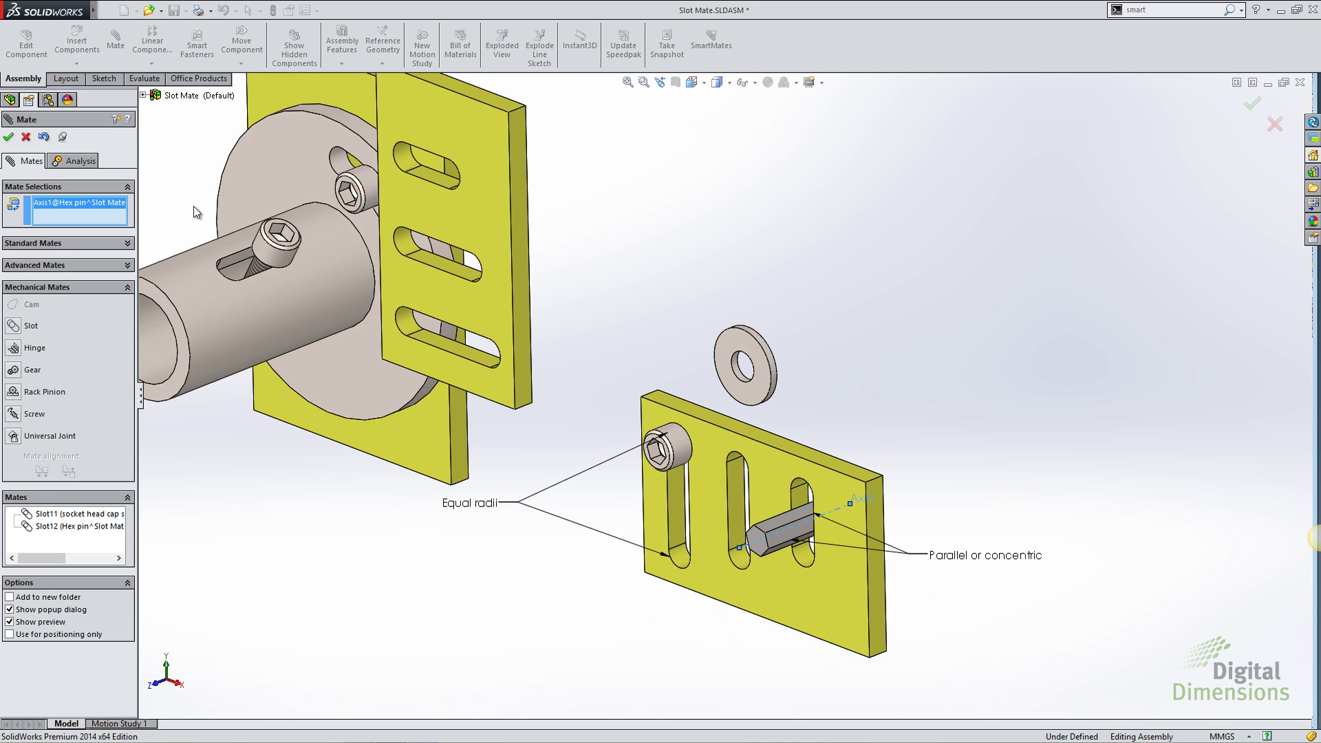
# Turn the view toward the round flange and close the Mate PropertyManager.
pyautogui.scroll(-2, 348, 248)
pyautogui.moveTo(348, 247); pyautogui.dragTo(551, 307, button='middle')
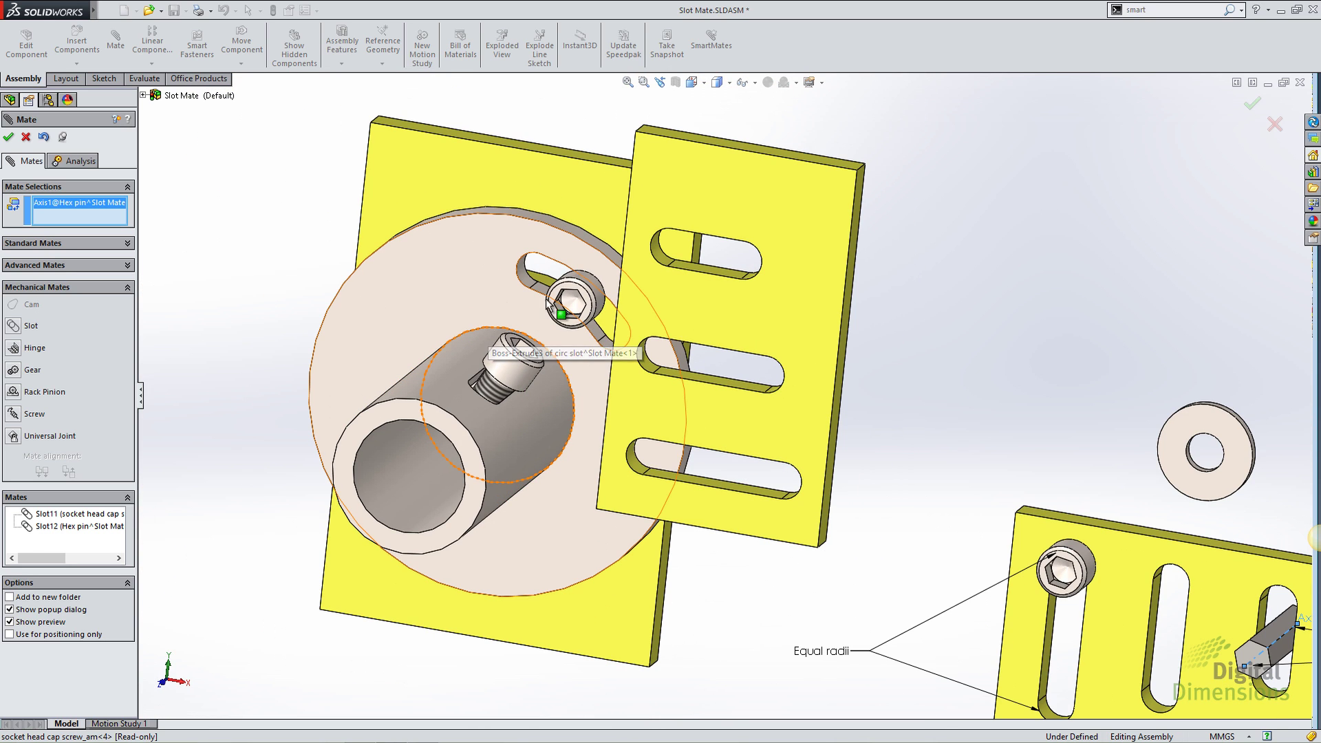
pyautogui.click(27, 137)
# Rotate the round flange so its bolt travels the curved slot, then zoom to fit.
pyautogui.moveTo(555, 241); pyautogui.dragTo(593, 387)
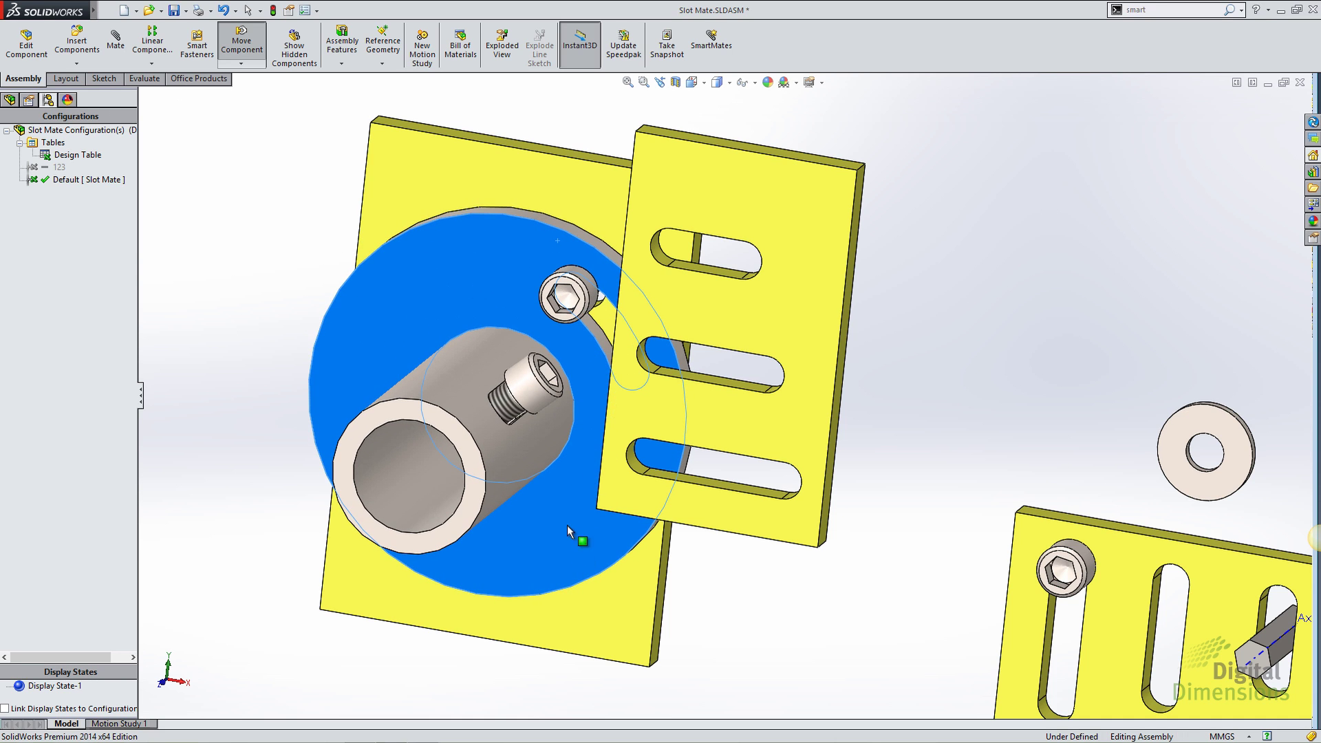
pyautogui.moveTo(567, 511); pyautogui.dragTo(410, 267)
pyautogui.press('Escape')
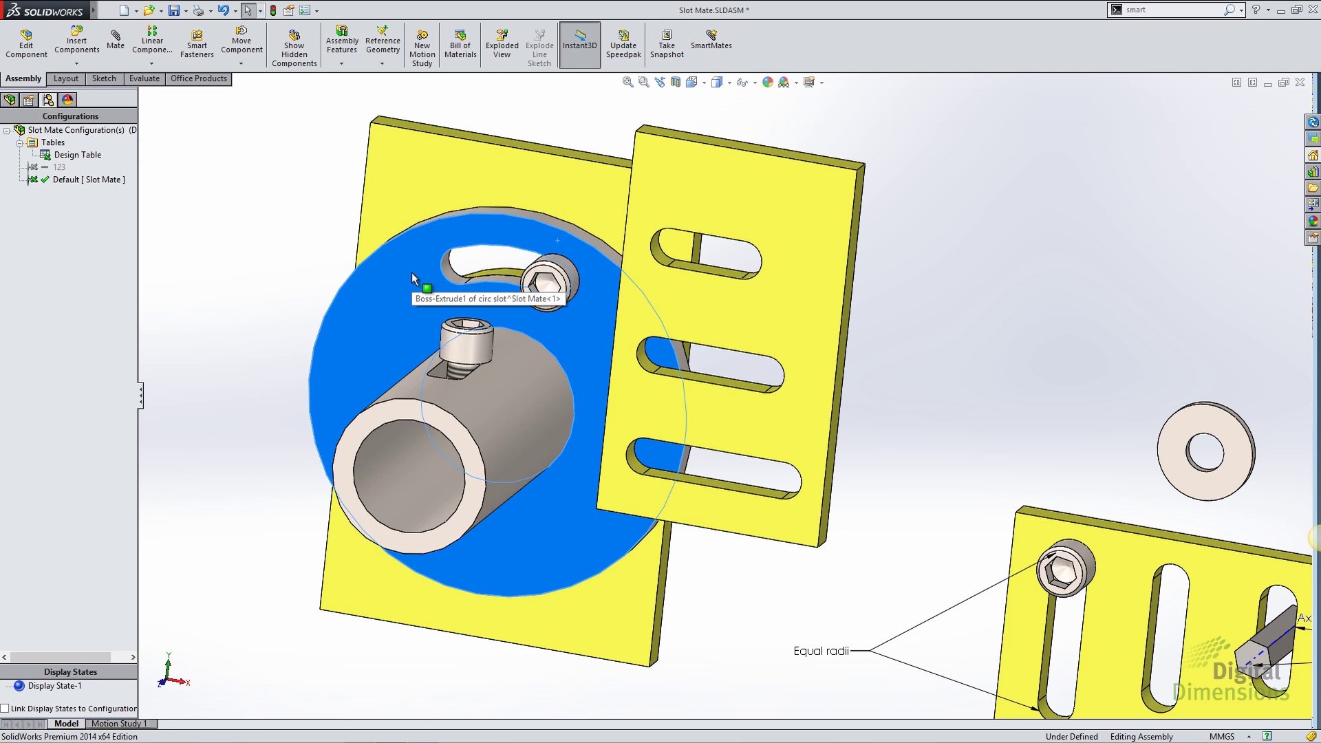
pyautogui.click(318, 225)
pyautogui.moveTo(444, 354); pyautogui.dragTo(431, 379)
pyautogui.click(305, 290)
pyautogui.press('f')
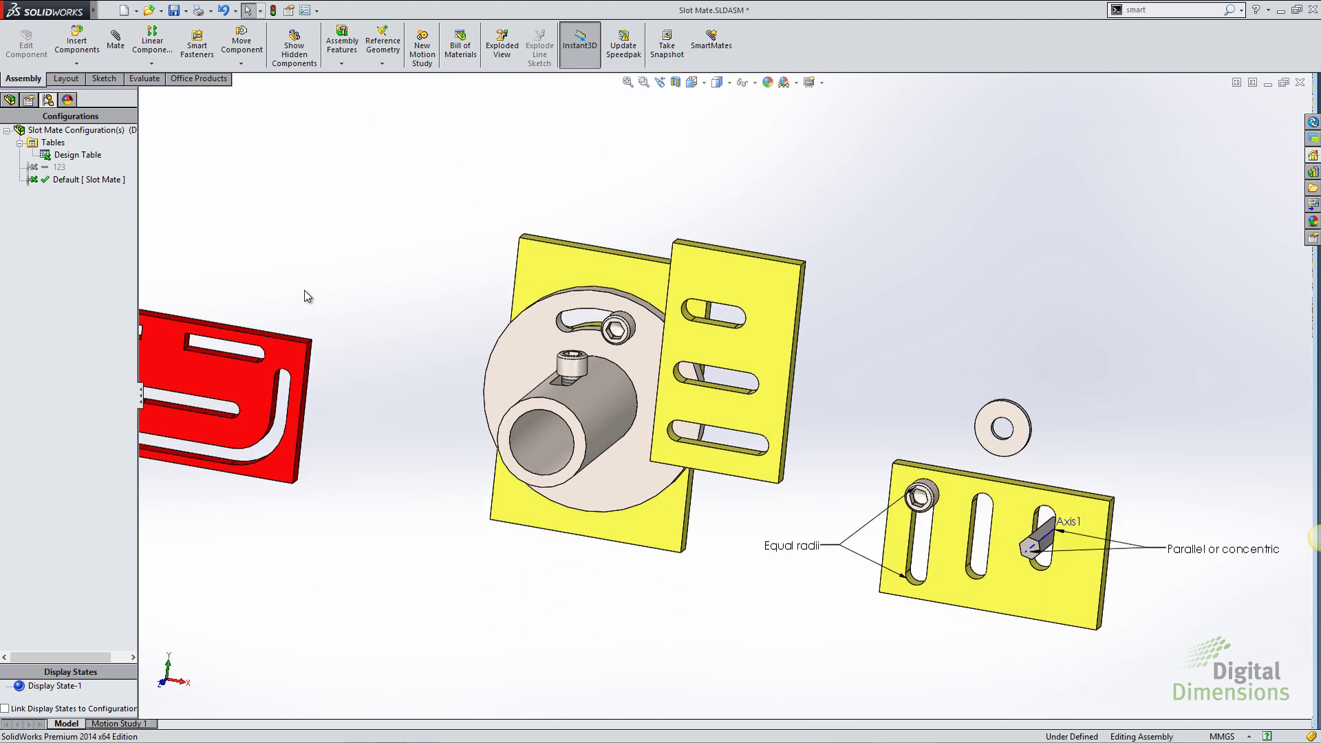
pyautogui.moveTo(304, 312); pyautogui.dragTo(360, 346, button='middle')
# Zoom in on the red plate showing slot shapes not valid for slot mates.
pyautogui.scroll(-5, 372, 349)
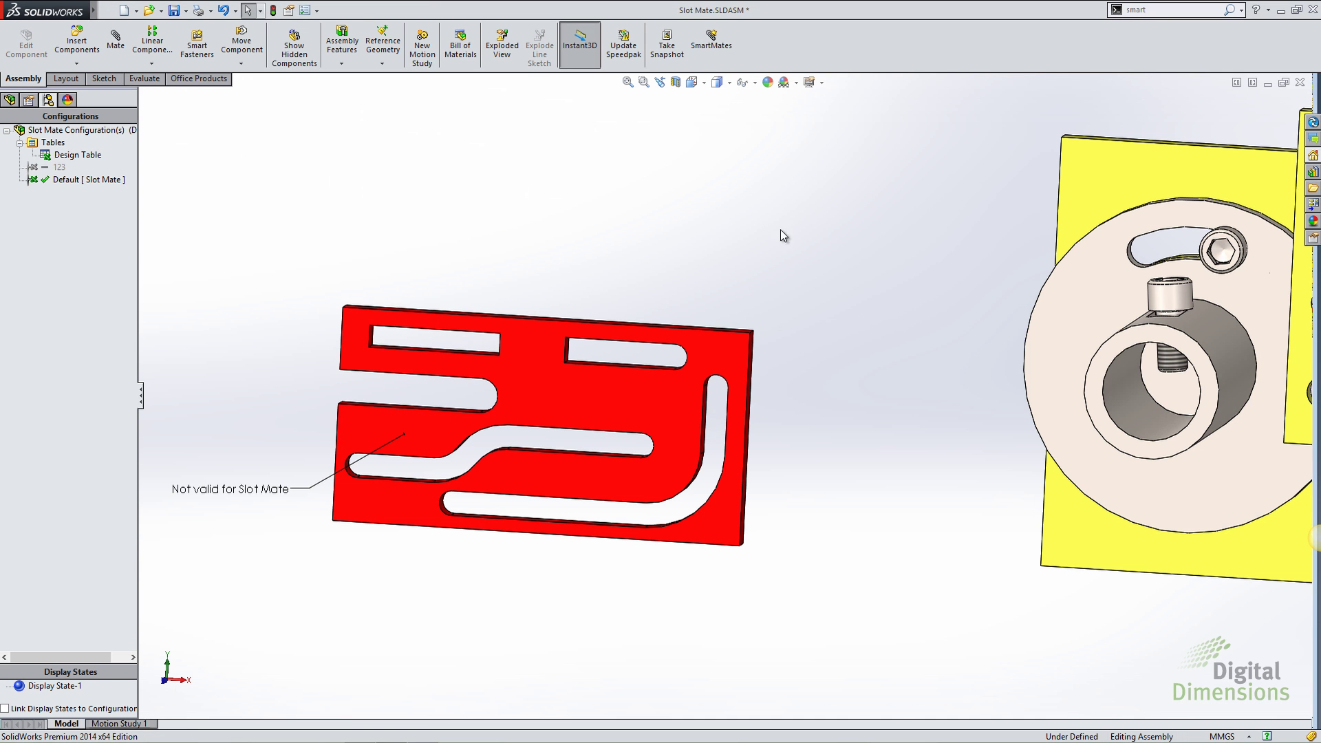
# Open 3 Sphere Mates.SLDASM from the recent files list.
pyautogui.click(108, 9)
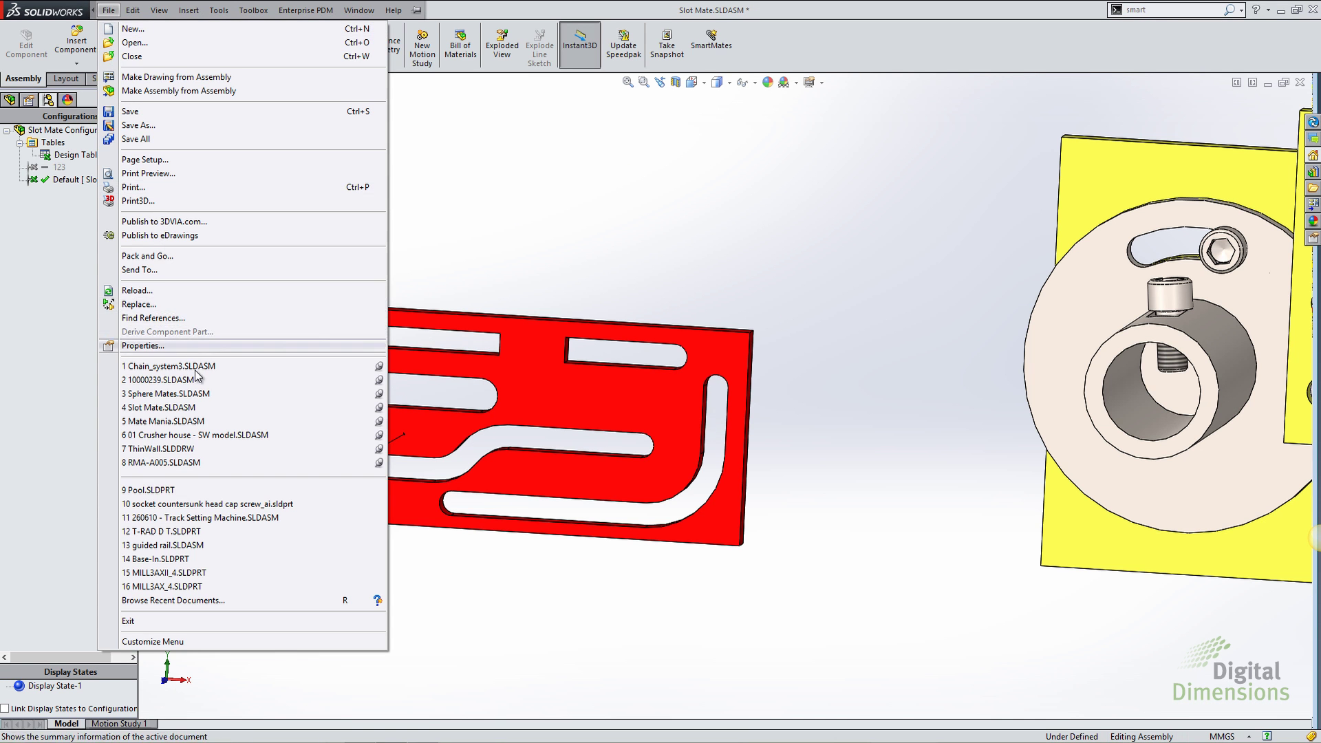
pyautogui.click(168, 394)
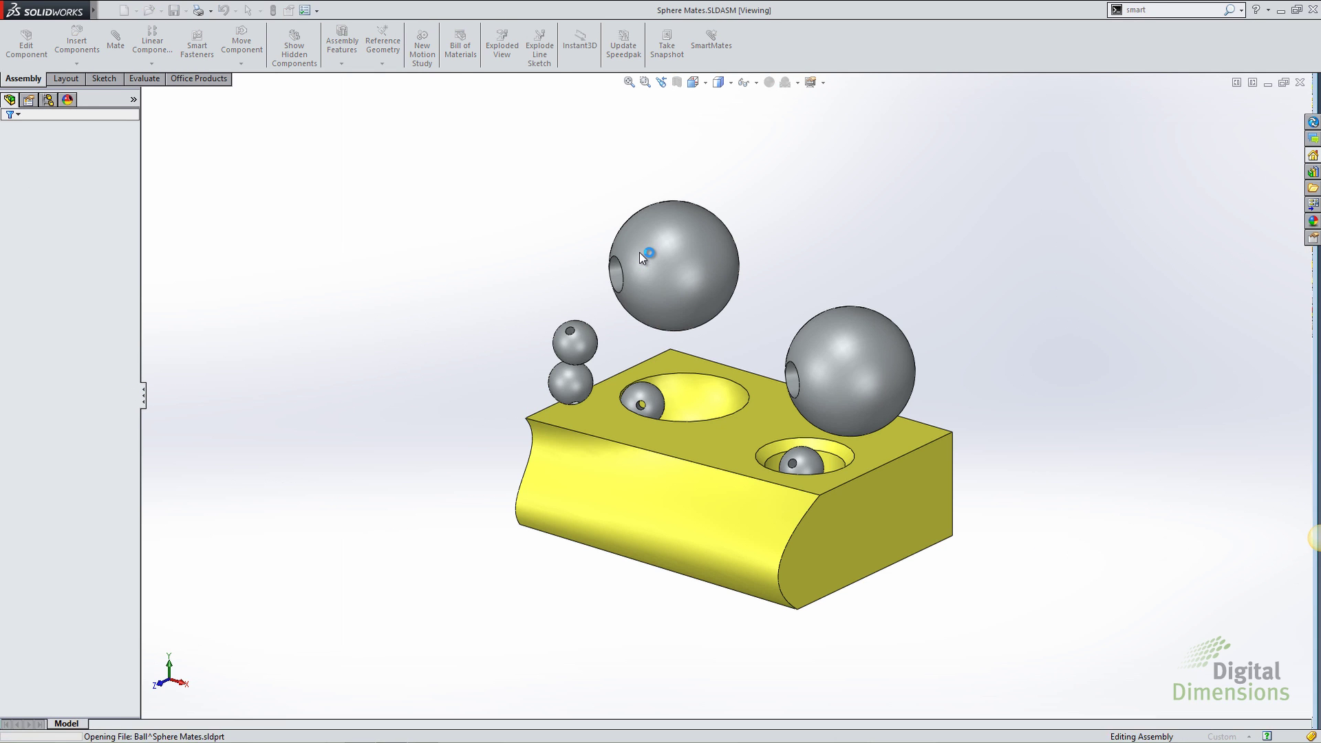
pyautogui.click(748, 392)
# Mate the top ball concentric to the yellow block's large hole and spin it to test.
pyautogui.click(710, 282)
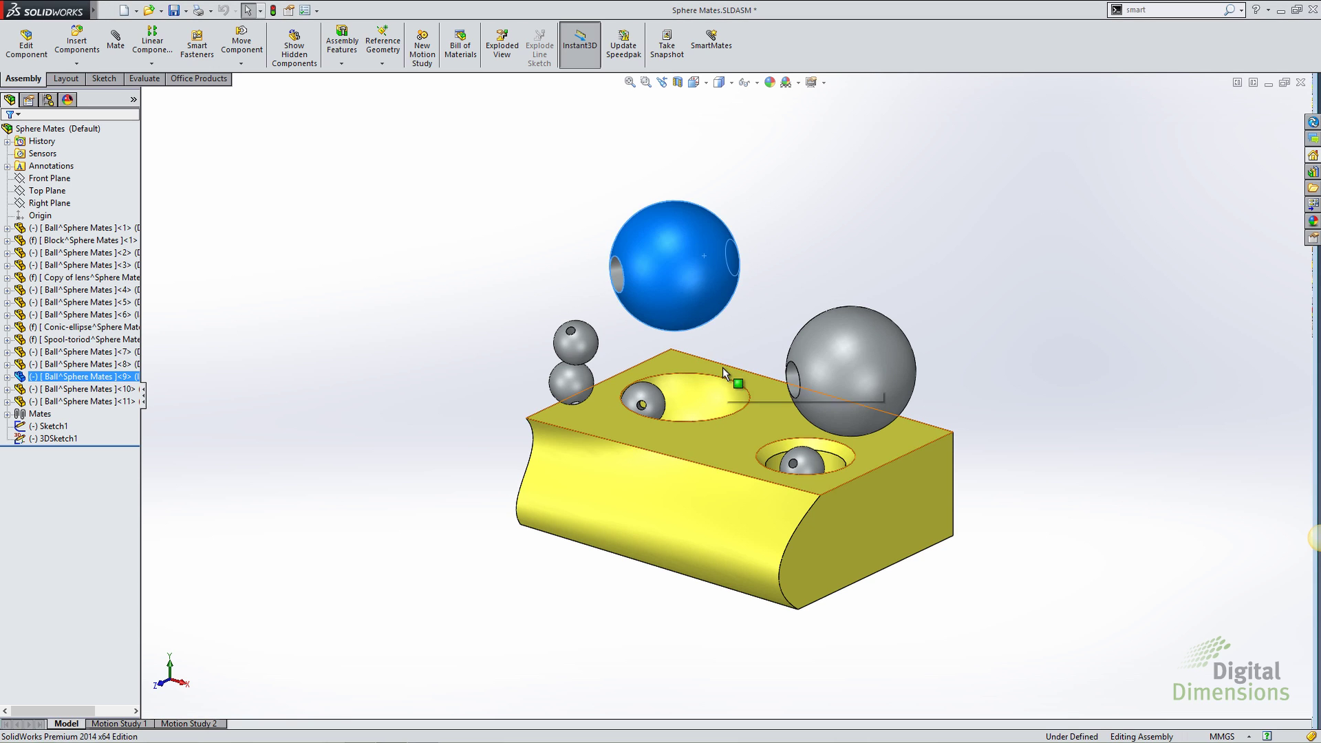
pyautogui.keyDown('ctrl'); pyautogui.click(701, 388); pyautogui.keyUp('ctrl')
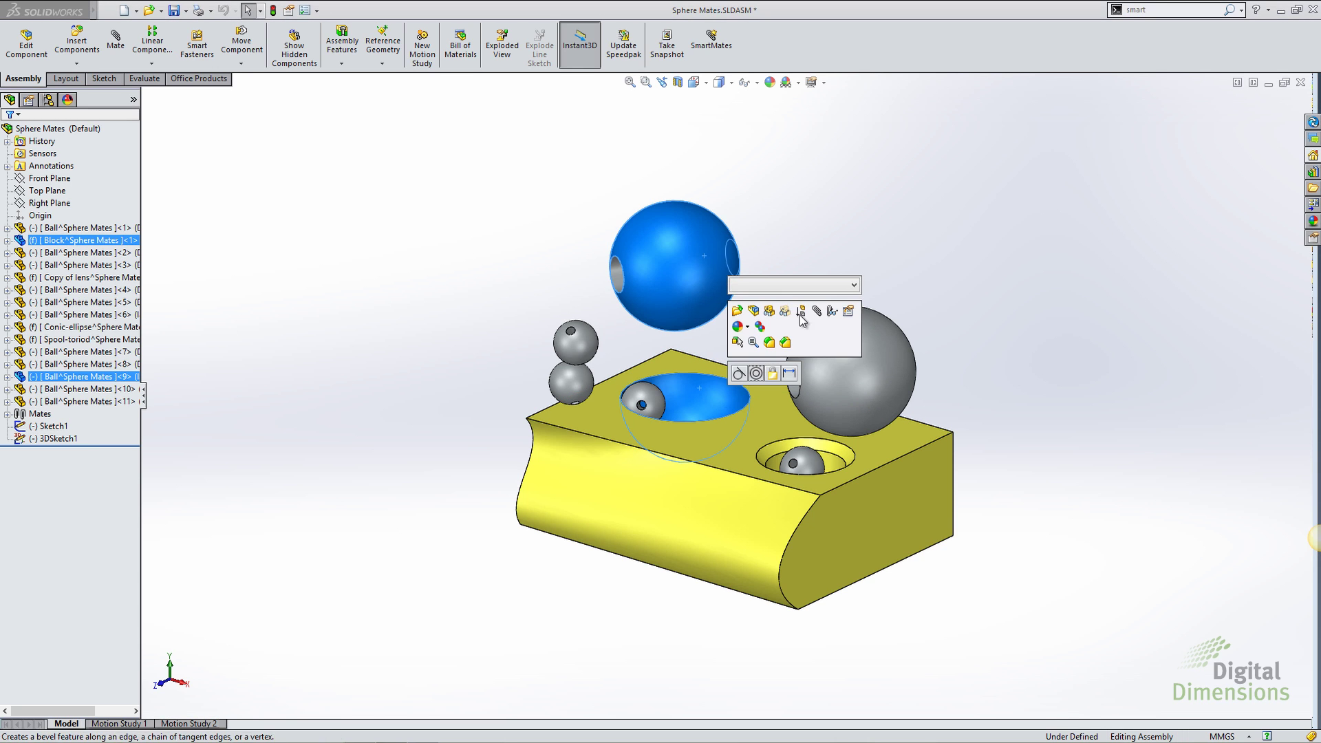
pyautogui.click(815, 312)
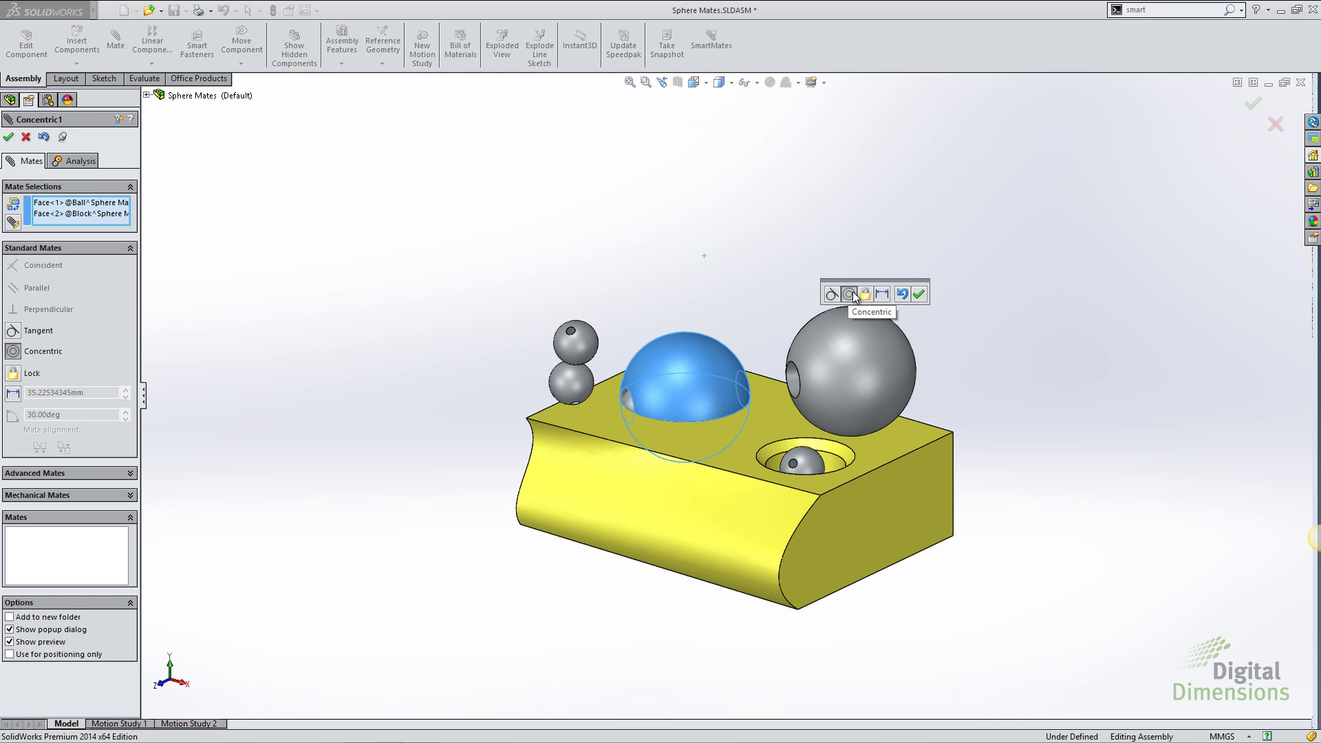
pyautogui.click(919, 294)
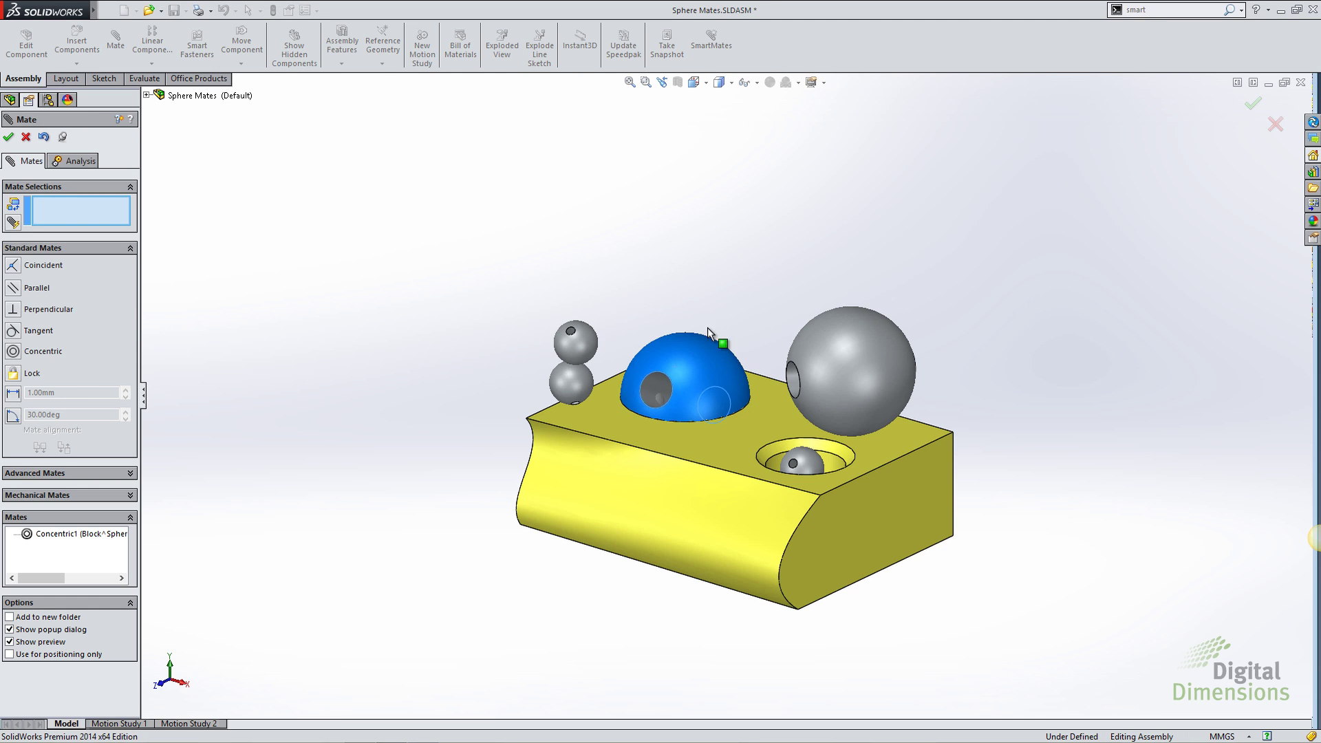
pyautogui.moveTo(700, 323)
pyautogui.mouseDown()
pyautogui.moveTo(717, 307)
pyautogui.moveTo(617, 381)
pyautogui.moveTo(703, 352)
pyautogui.moveTo(695, 323)
pyautogui.mouseUp()
pyautogui.click(592, 342)
pyautogui.press('Escape')
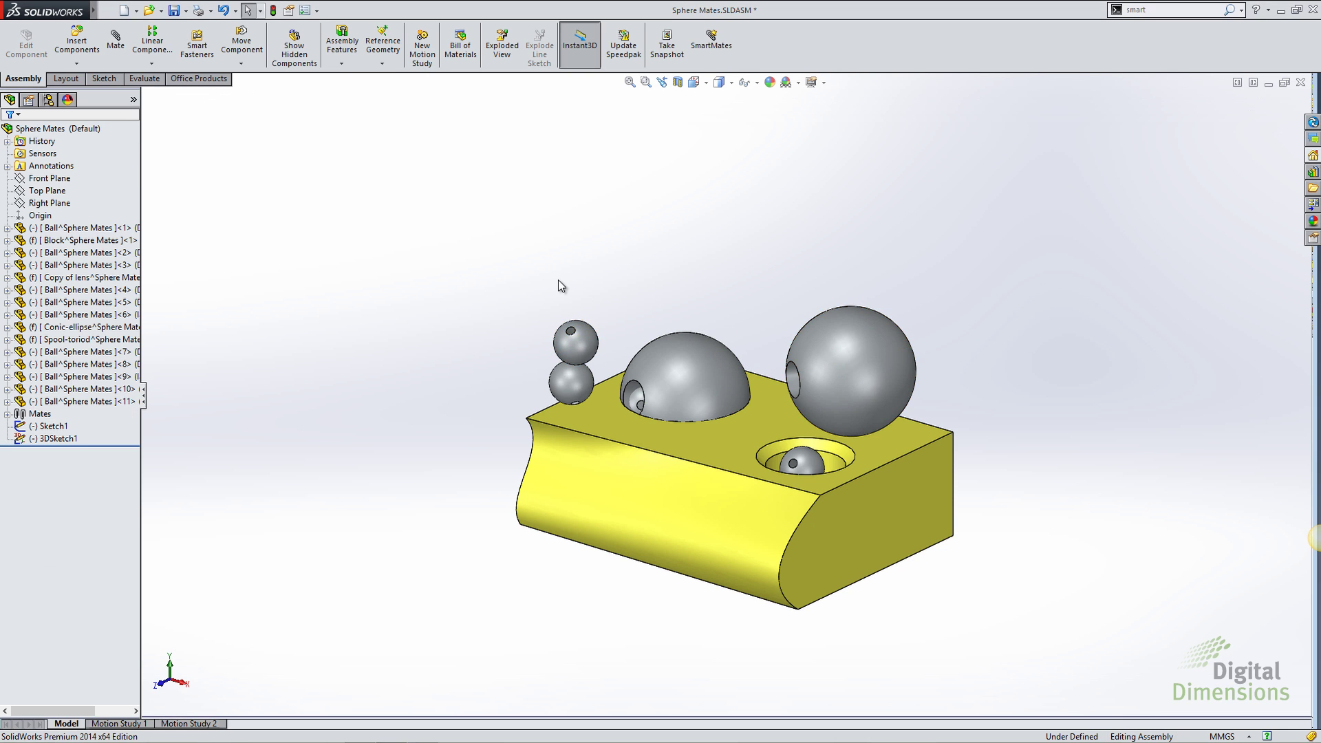
pyautogui.scroll(4, 530, 287)
# Mate the ball on the dish rim to the parabola curve and slide it along.
pyautogui.scroll(-6, 254, 316)
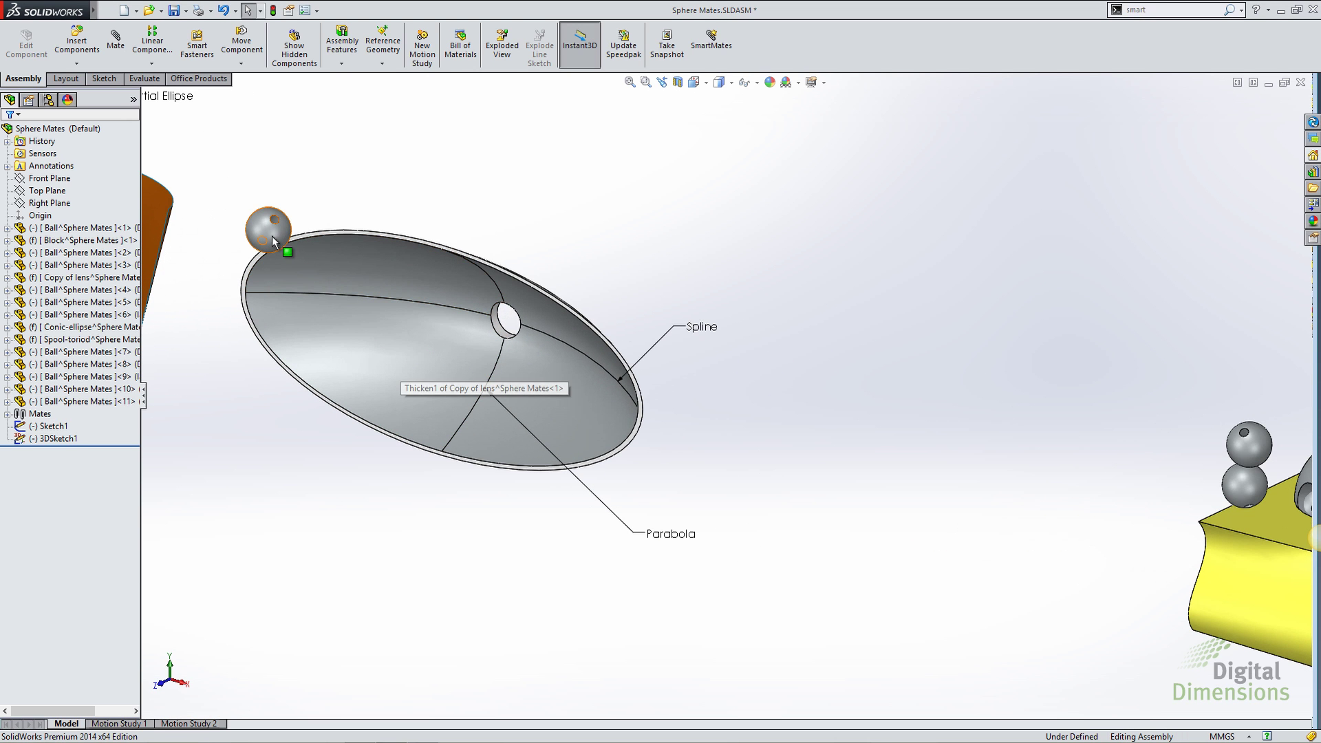
pyautogui.click(271, 236)
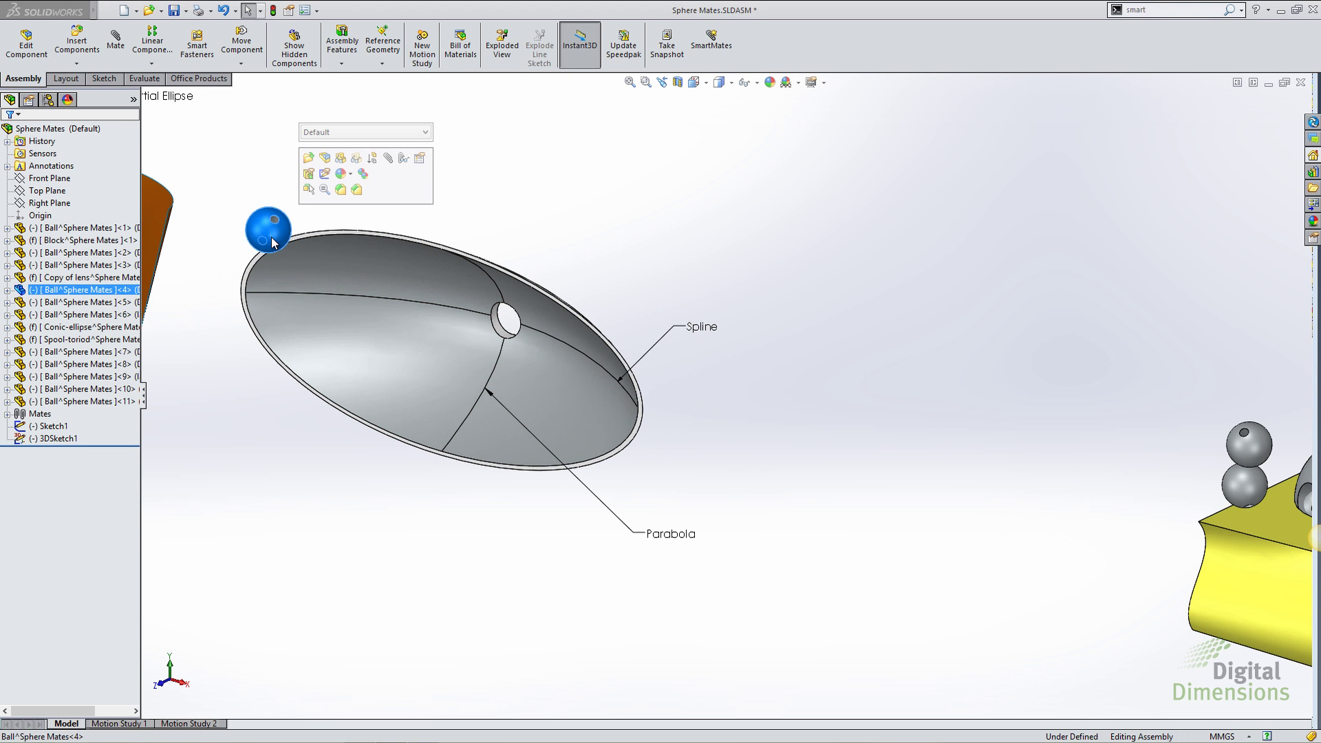
pyautogui.click(473, 406)
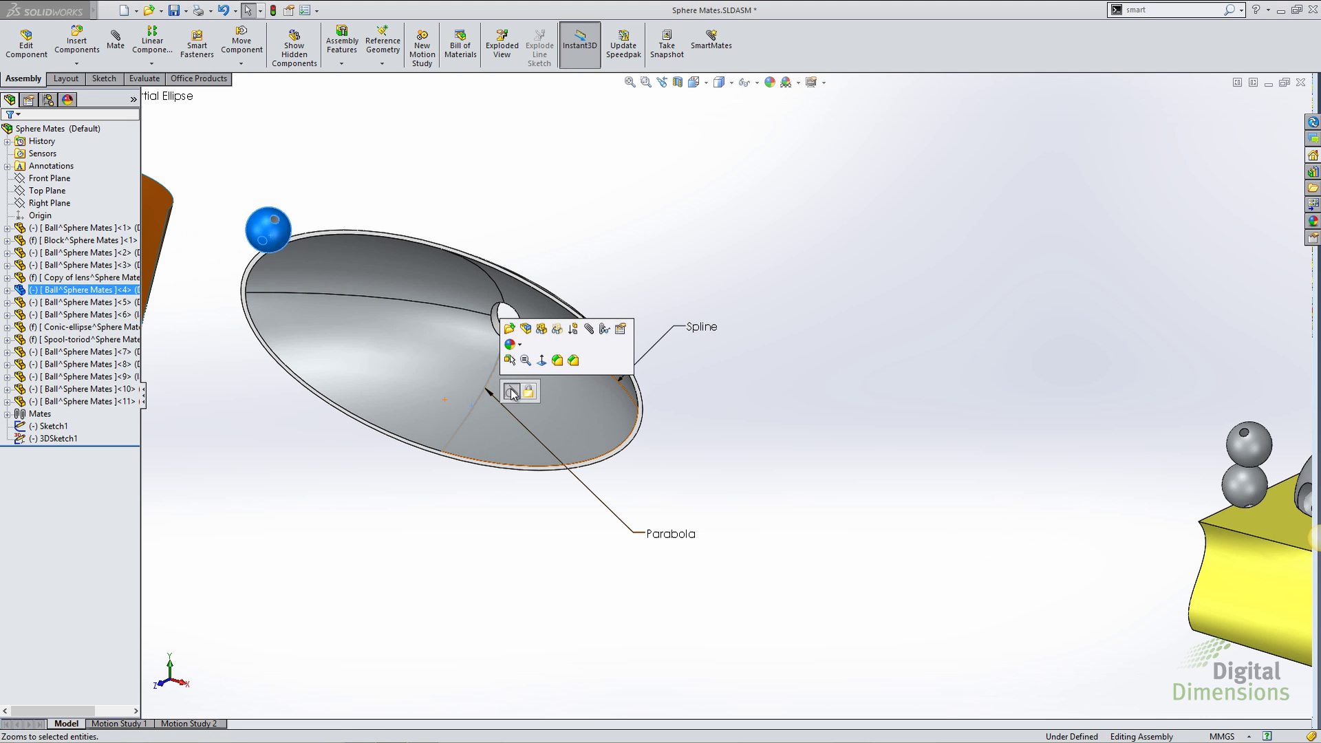
pyautogui.click(512, 391)
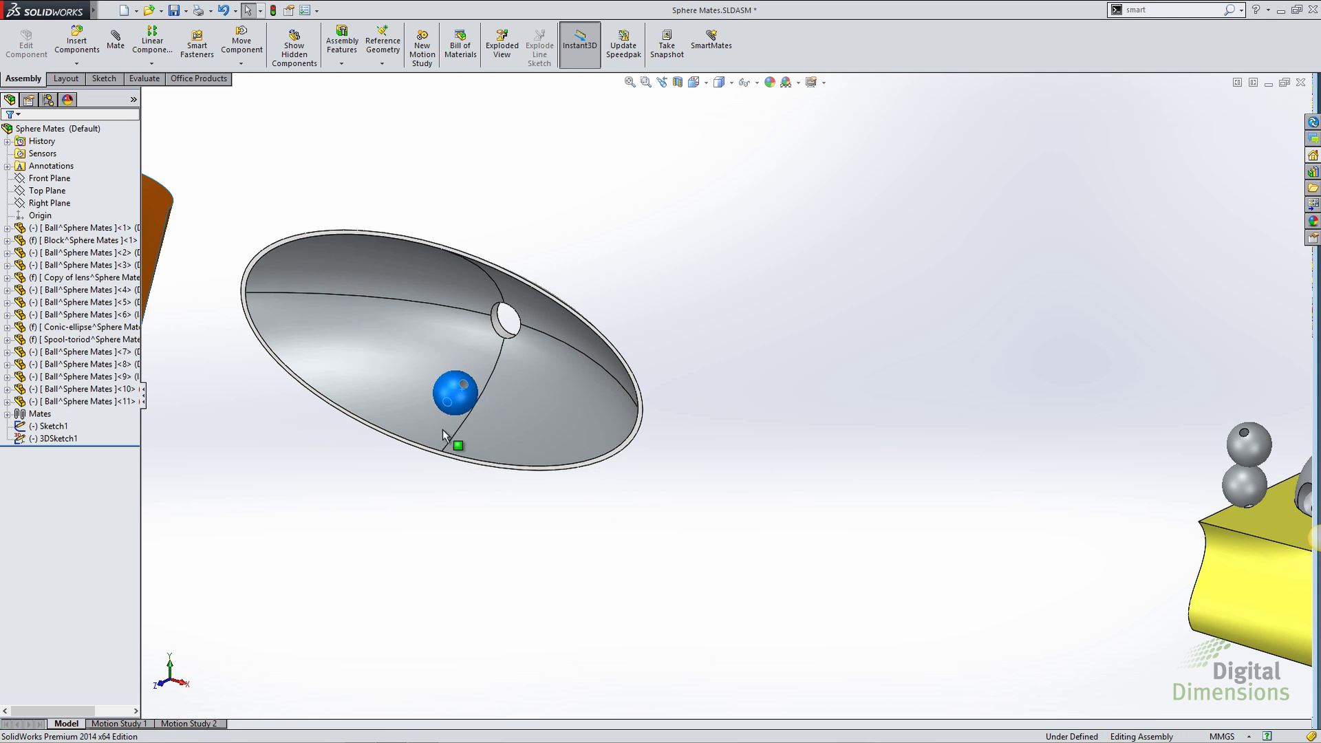
pyautogui.moveTo(455, 395); pyautogui.dragTo(346, 445)
pyautogui.click(345, 444)
pyautogui.scroll(3, 289, 368)
# Mate a blue ball tangent to the Partial Ellipse surface and drag it across.
pyautogui.scroll(-5, 459, 293)
pyautogui.click(461, 295)
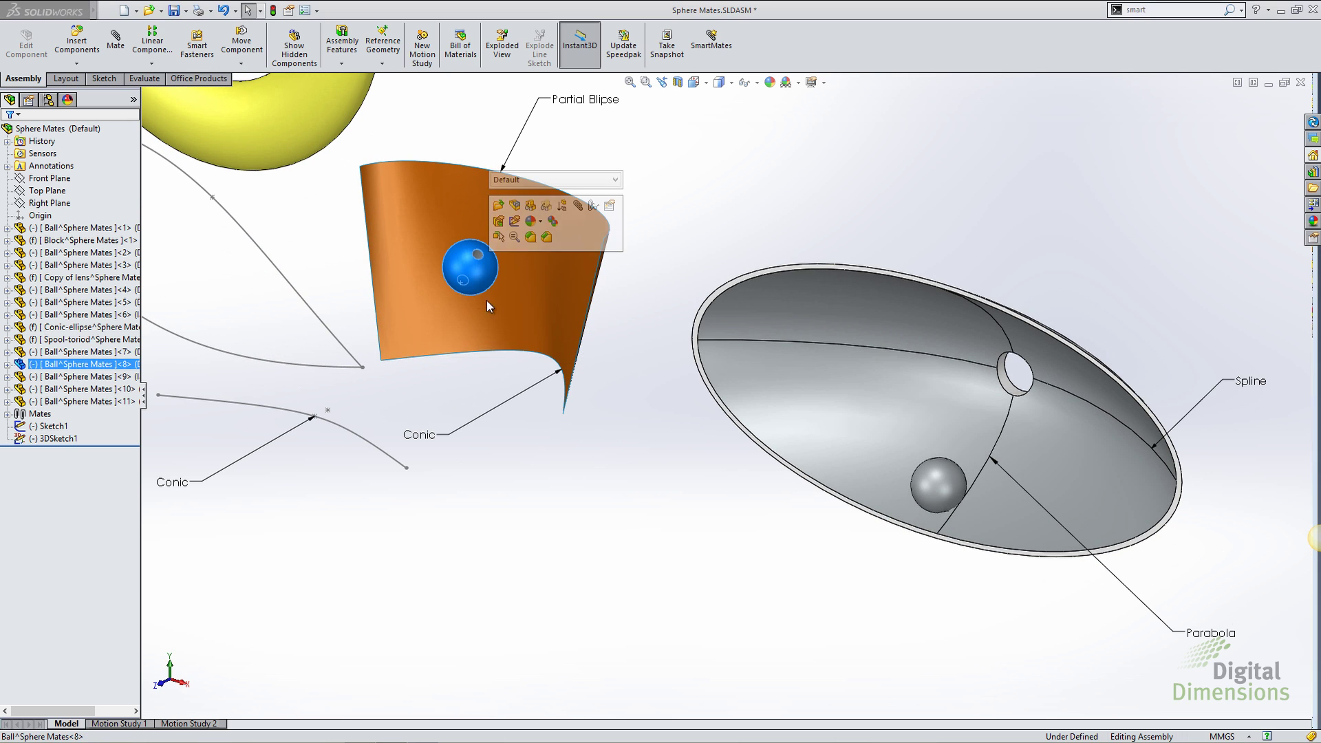
pyautogui.keyDown('ctrl'); pyautogui.click(522, 300); pyautogui.keyUp('ctrl')
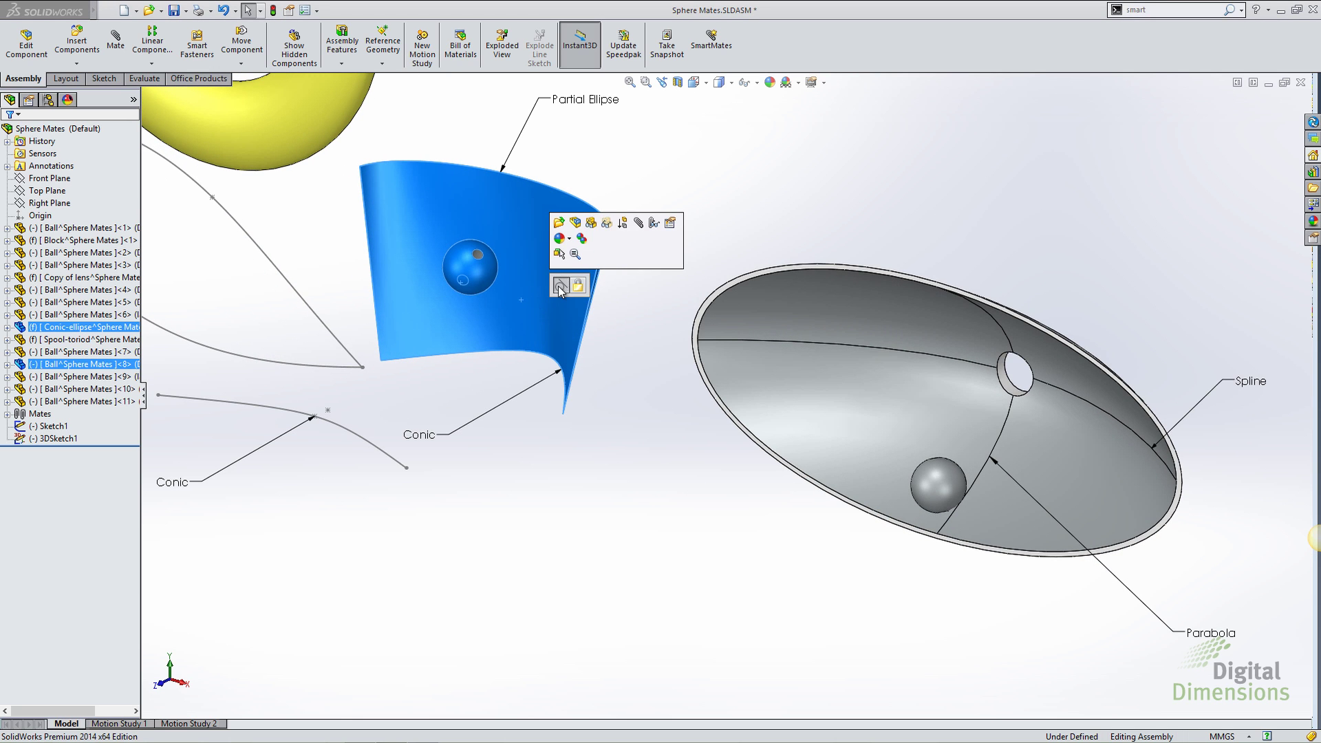
pyautogui.click(561, 284)
pyautogui.moveTo(505, 243); pyautogui.dragTo(502, 443)
pyautogui.moveTo(492, 389); pyautogui.dragTo(554, 206)
pyautogui.press('Escape')
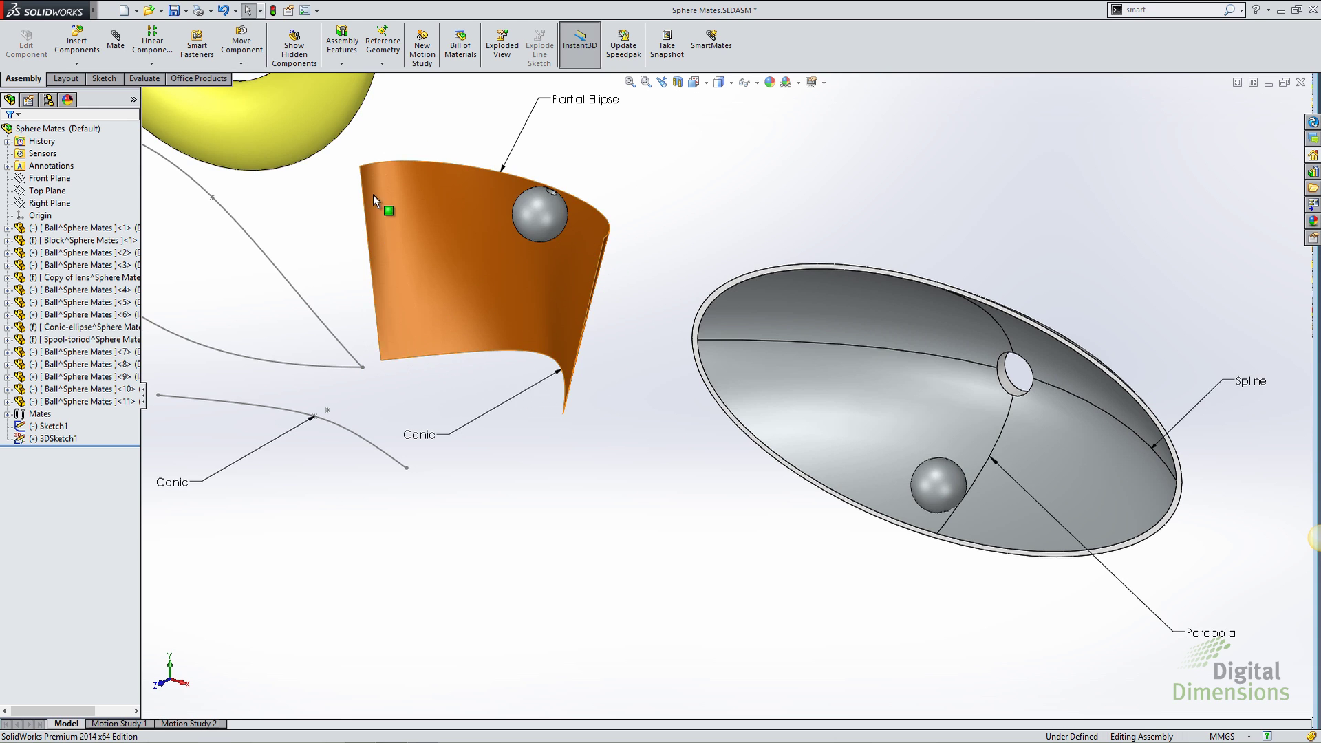
# Mate the ball beside the ring tangent to the ring's outside and move it around.
pyautogui.click(629, 261)
pyautogui.keyDown('ctrl'); pyautogui.click(544, 281); pyautogui.keyUp('ctrl')
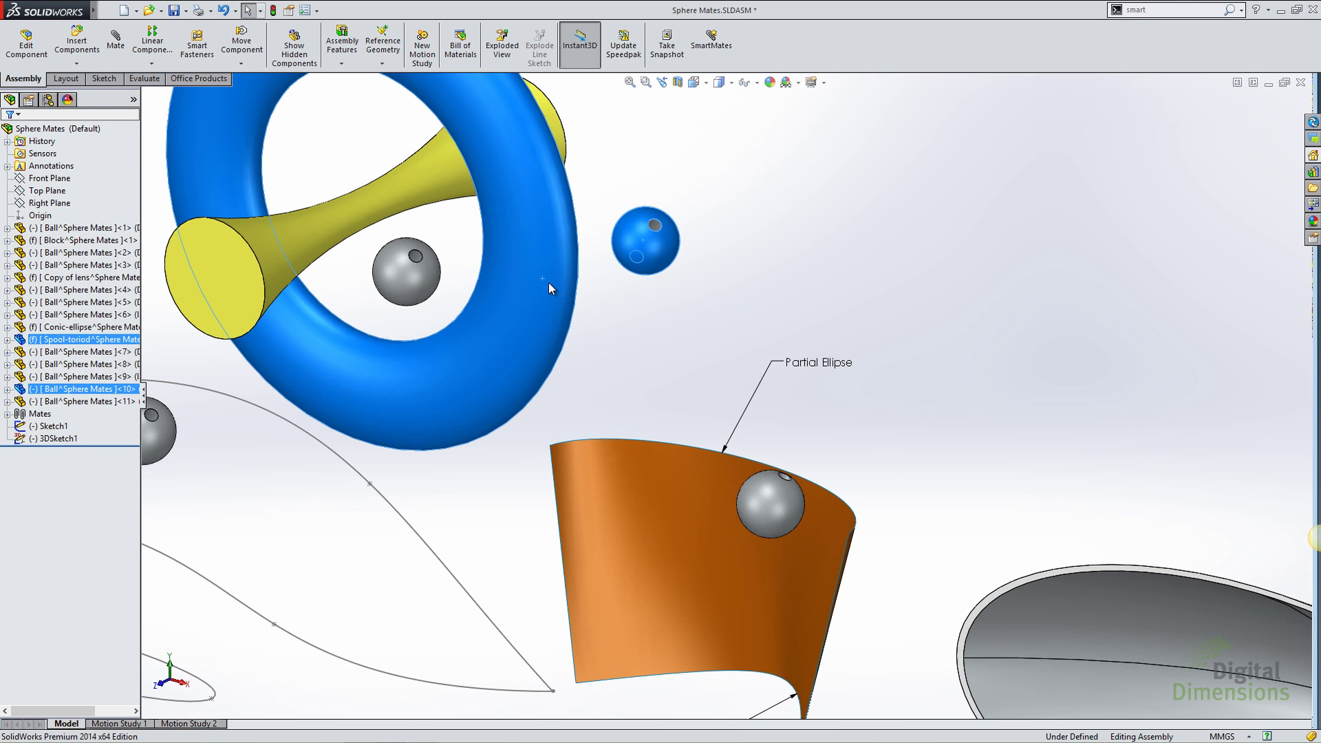
pyautogui.click(582, 264)
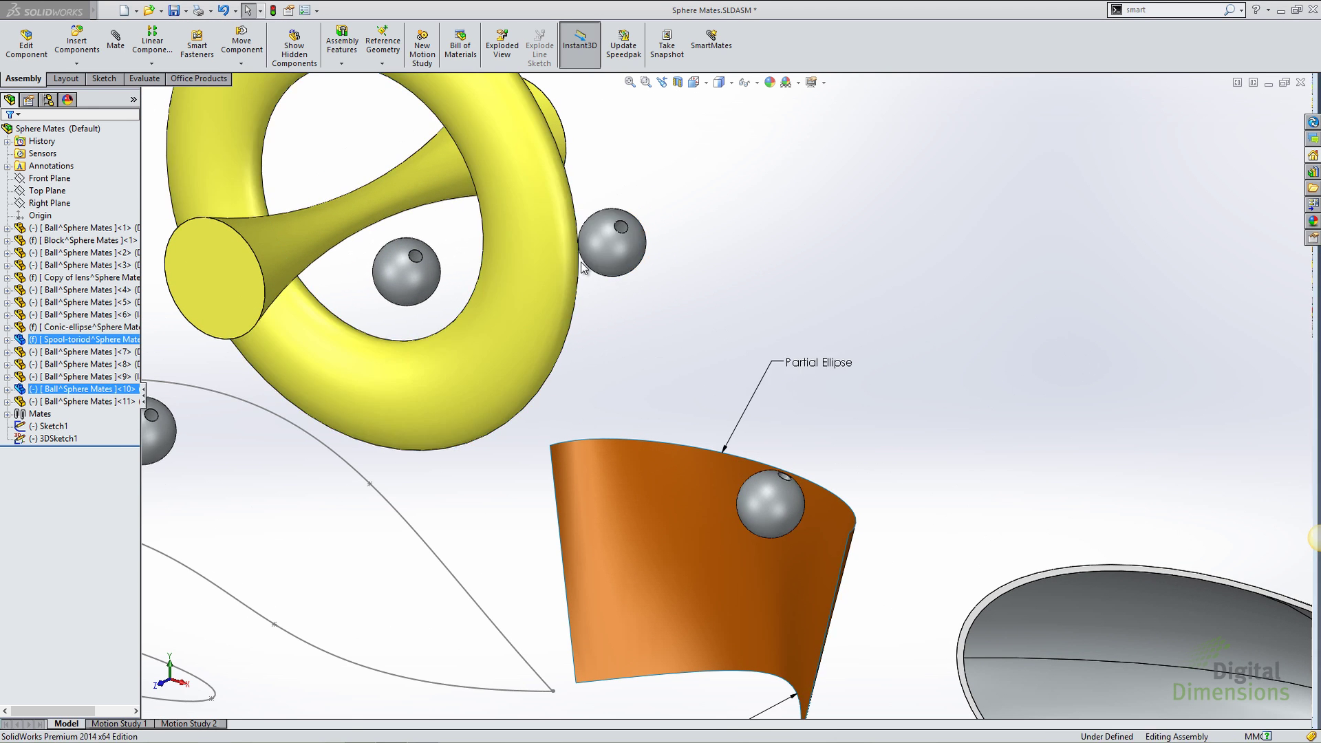
pyautogui.moveTo(604, 270); pyautogui.dragTo(428, 296)
pyautogui.moveTo(513, 289); pyautogui.dragTo(593, 282)
# Mate the ball inside the ring tangent to the spool and slide it along.
pyautogui.click(421, 275)
pyautogui.keyDown('ctrl'); pyautogui.click(366, 205); pyautogui.keyUp('ctrl')
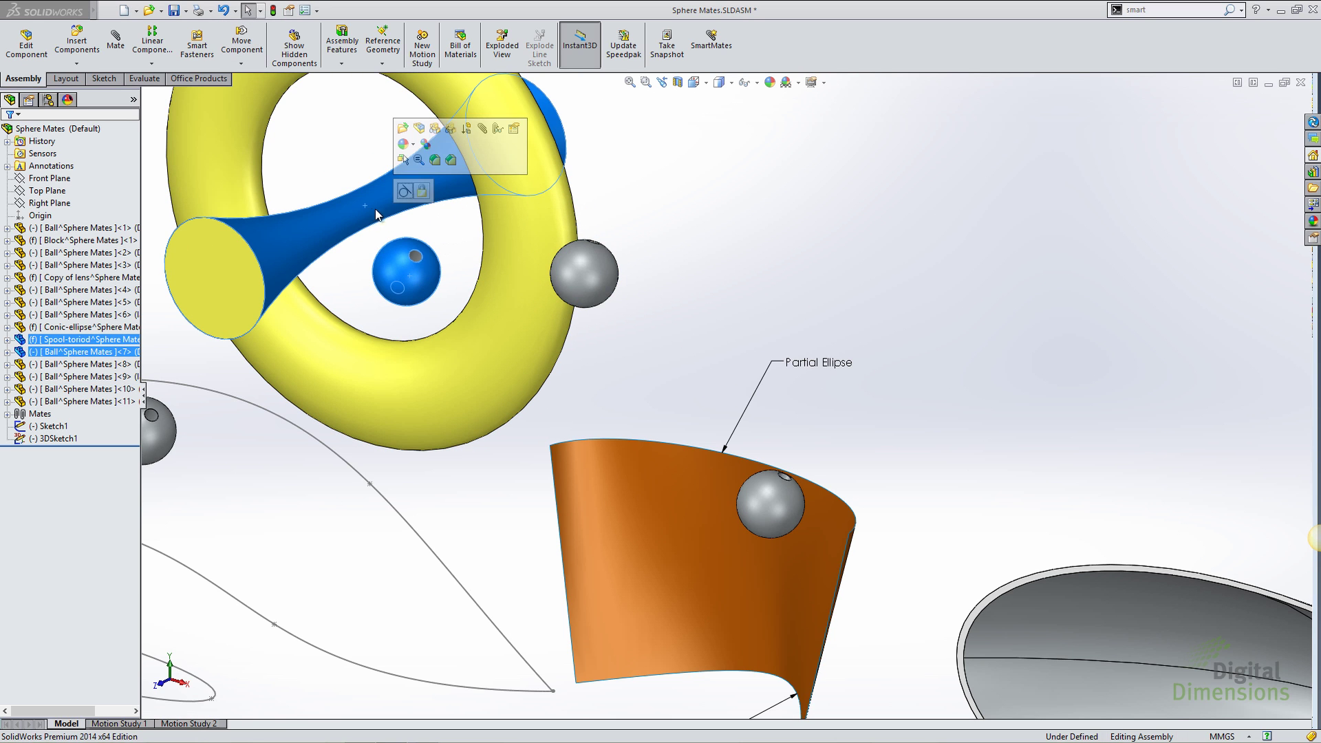
pyautogui.click(411, 194)
pyautogui.moveTo(410, 264); pyautogui.dragTo(556, 311, button='middle')
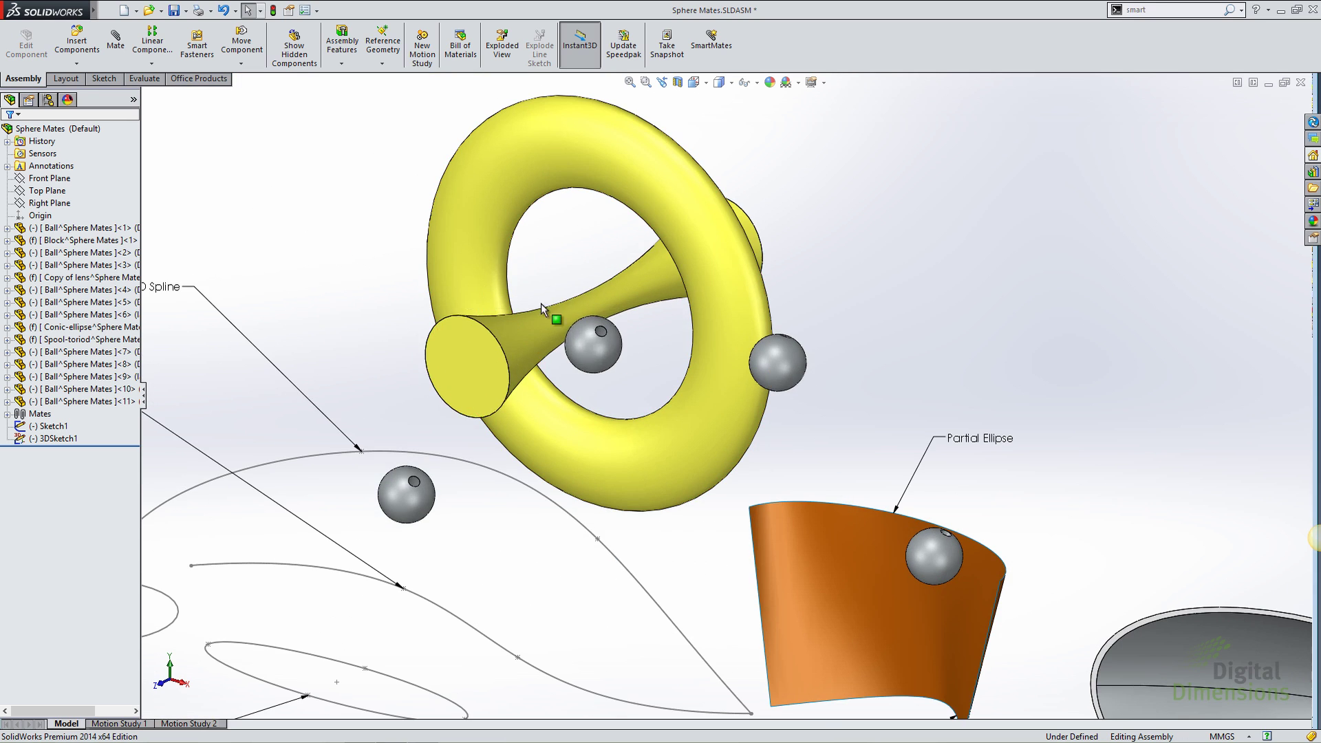
pyautogui.moveTo(581, 344); pyautogui.dragTo(544, 292)
pyautogui.click(342, 308)
# Mate Ball<11> tangent to the 3D Spline, slide it along the curve, and close the mate editor.
pyautogui.press('z')
pyautogui.click(467, 490)
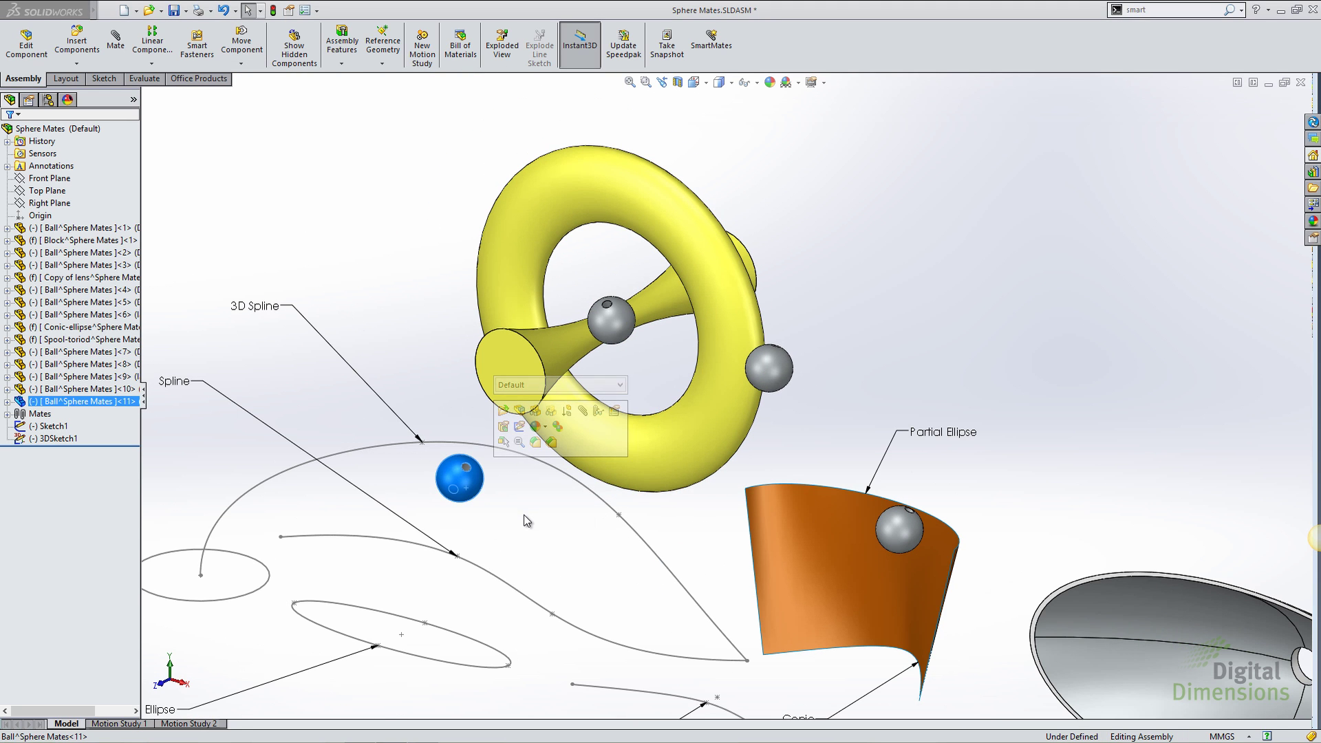
pyautogui.keyDown('ctrl'); pyautogui.click(472, 443); pyautogui.keyUp('ctrl')
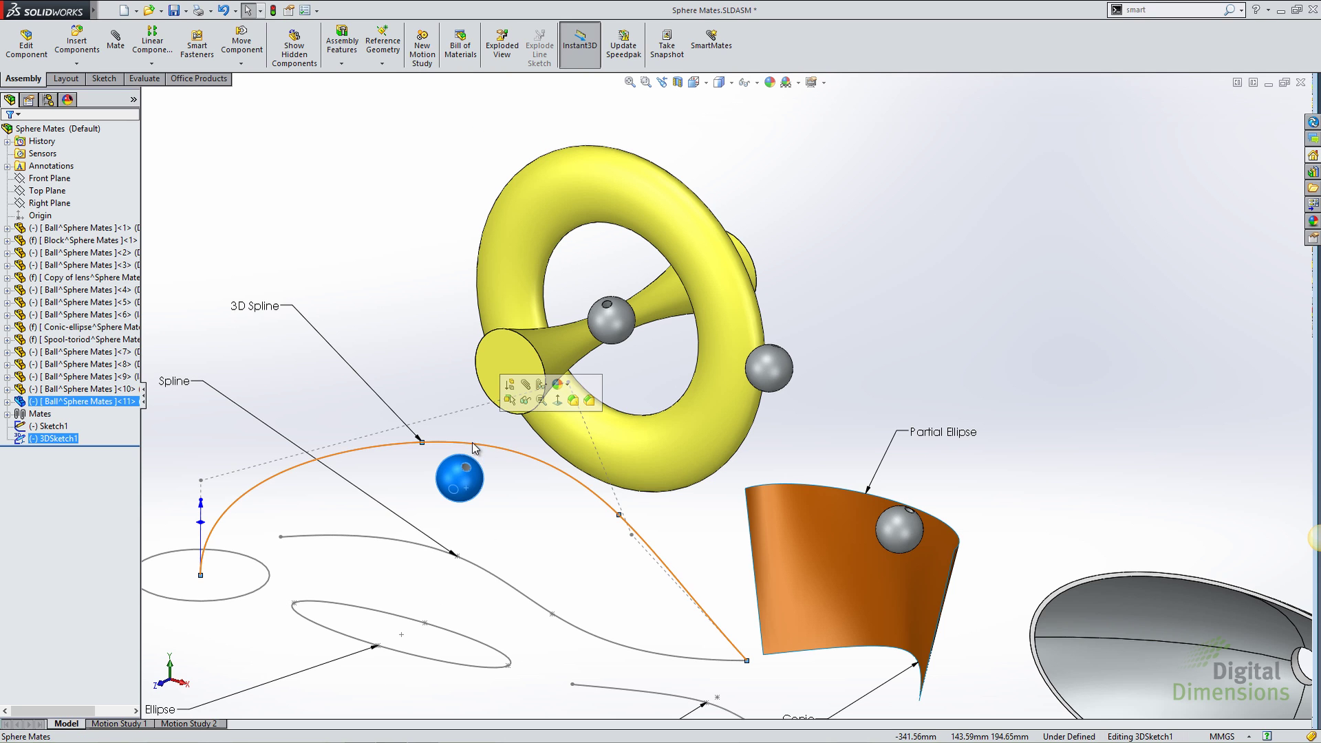
pyautogui.click(527, 387)
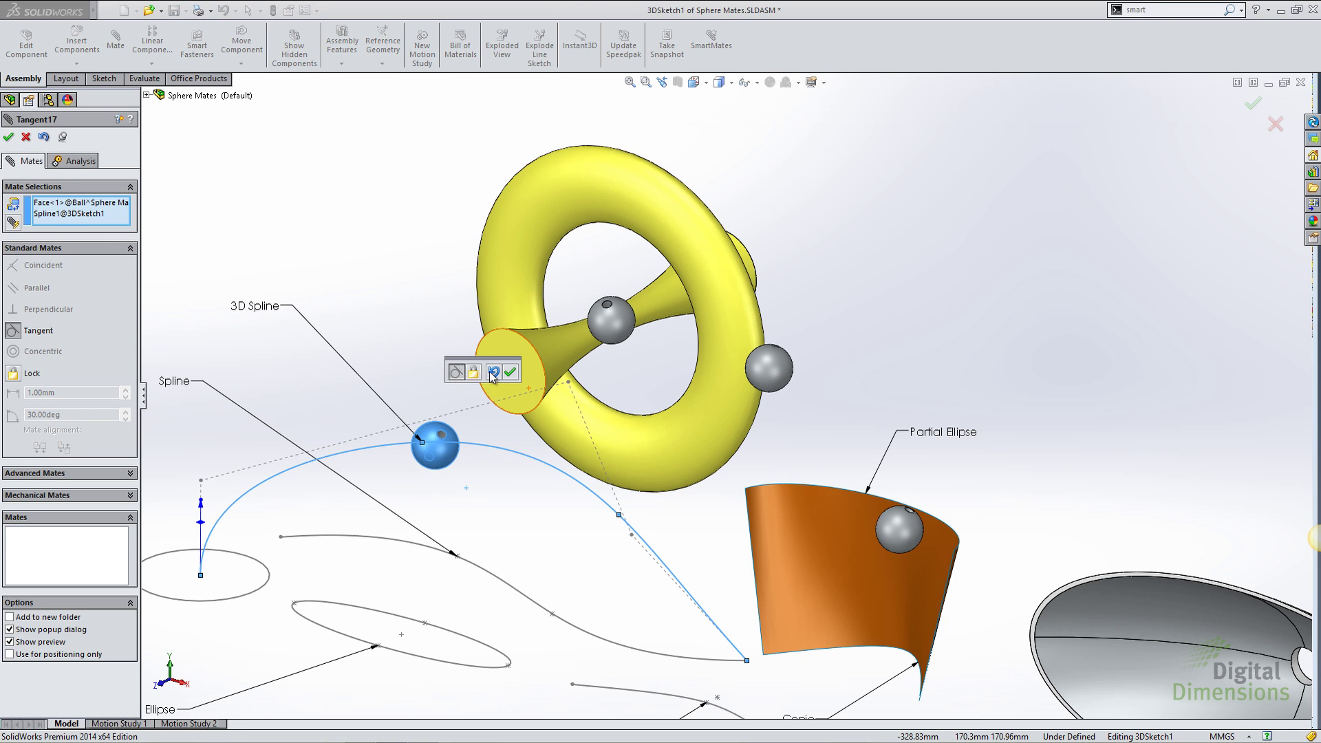
pyautogui.click(511, 375)
pyautogui.moveTo(440, 454)
pyautogui.mouseDown()
pyautogui.moveTo(604, 490)
pyautogui.moveTo(746, 667)
pyautogui.moveTo(663, 559)
pyautogui.moveTo(392, 451)
pyautogui.moveTo(230, 526)
pyautogui.moveTo(441, 454)
pyautogui.moveTo(630, 522)
pyautogui.moveTo(442, 442)
pyautogui.mouseUp()
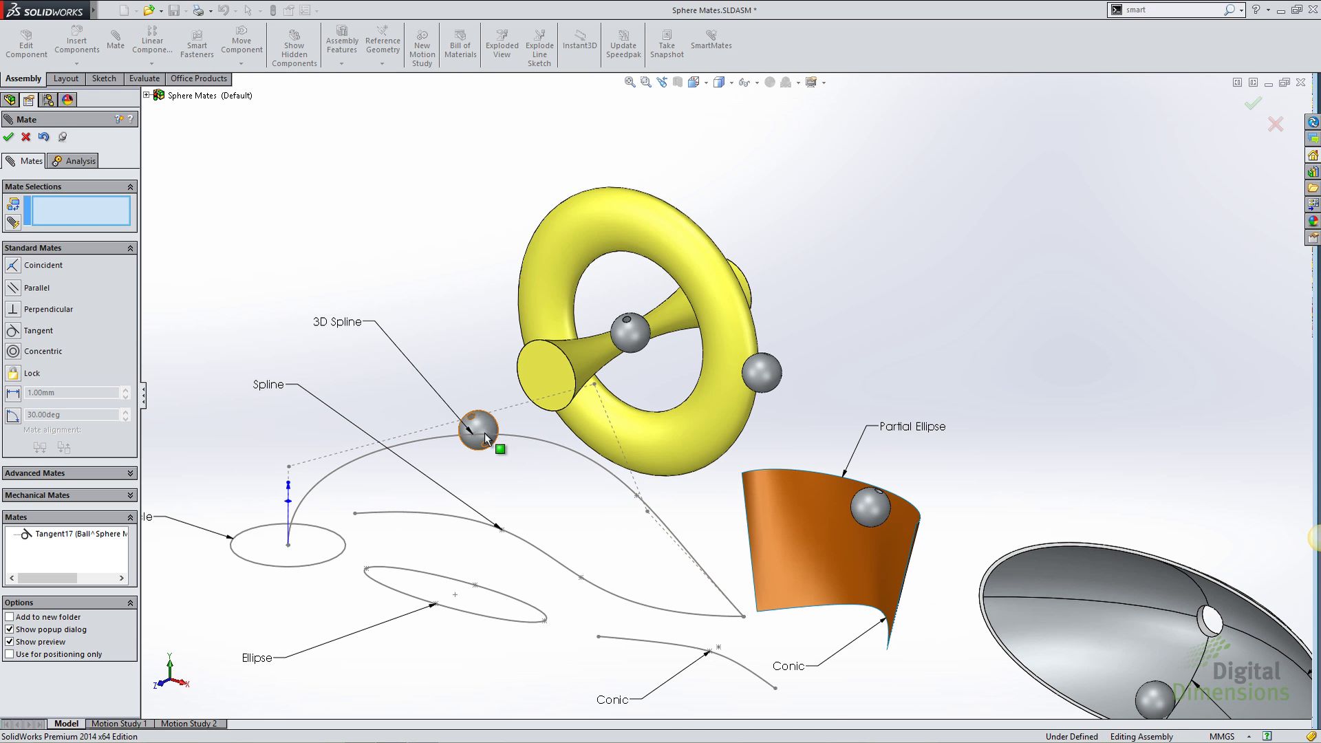
pyautogui.click(8, 136)
# Switch to the 10000239 suspension assembly and drag the loose bolt toward the upper right.
pyautogui.click(369, 13)
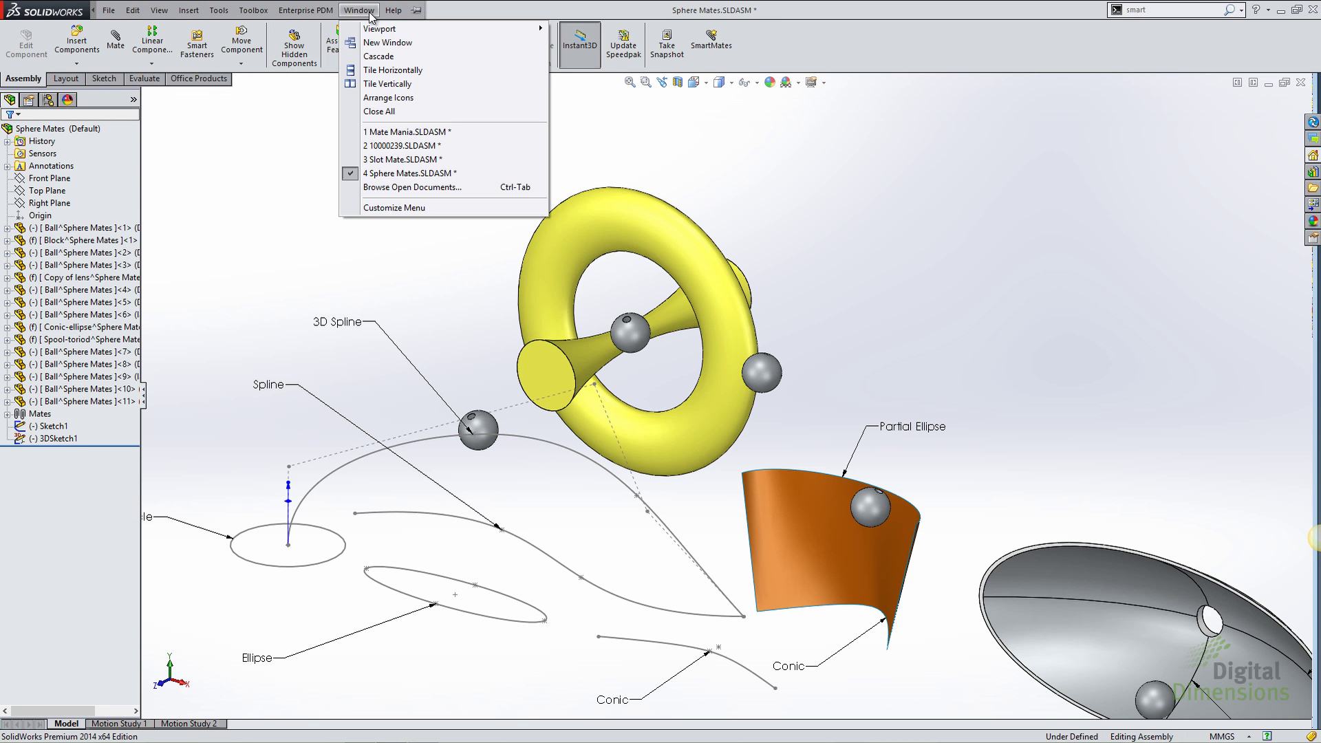
pyautogui.click(403, 145)
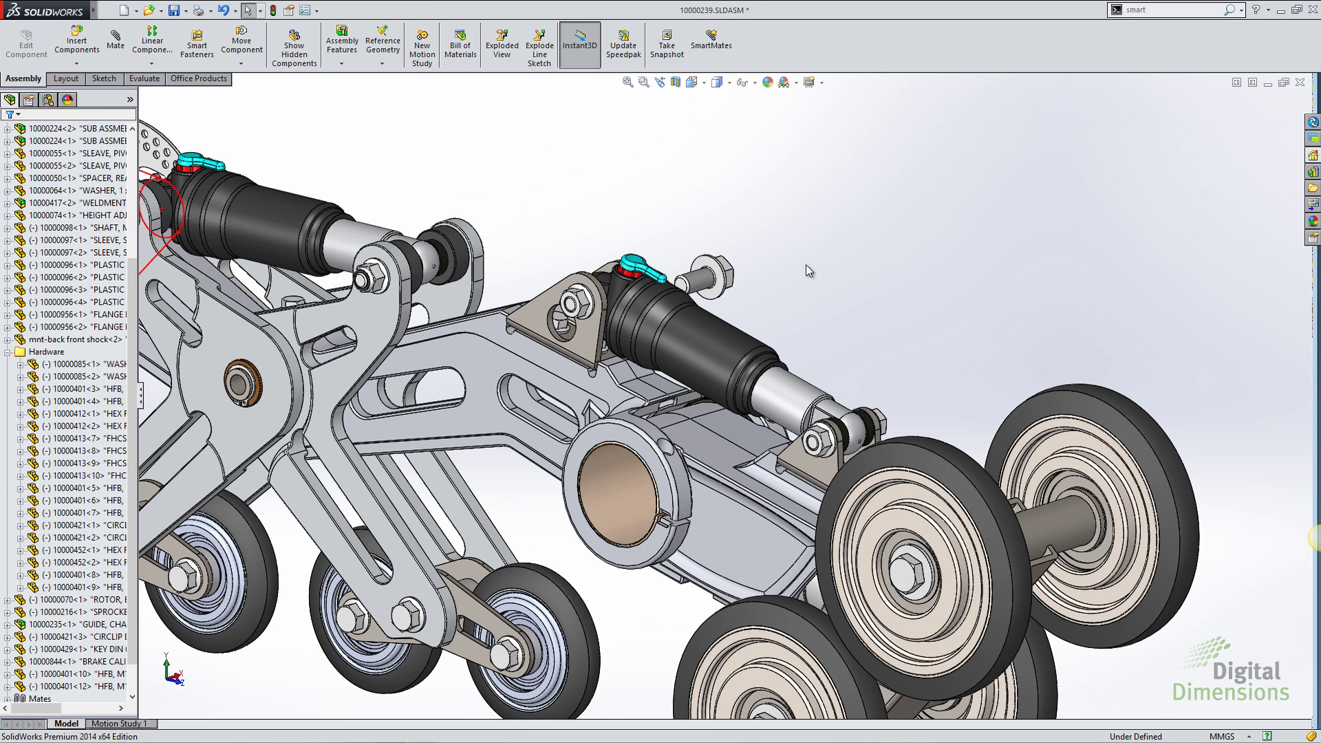
pyautogui.moveTo(705, 278); pyautogui.dragTo(923, 228)
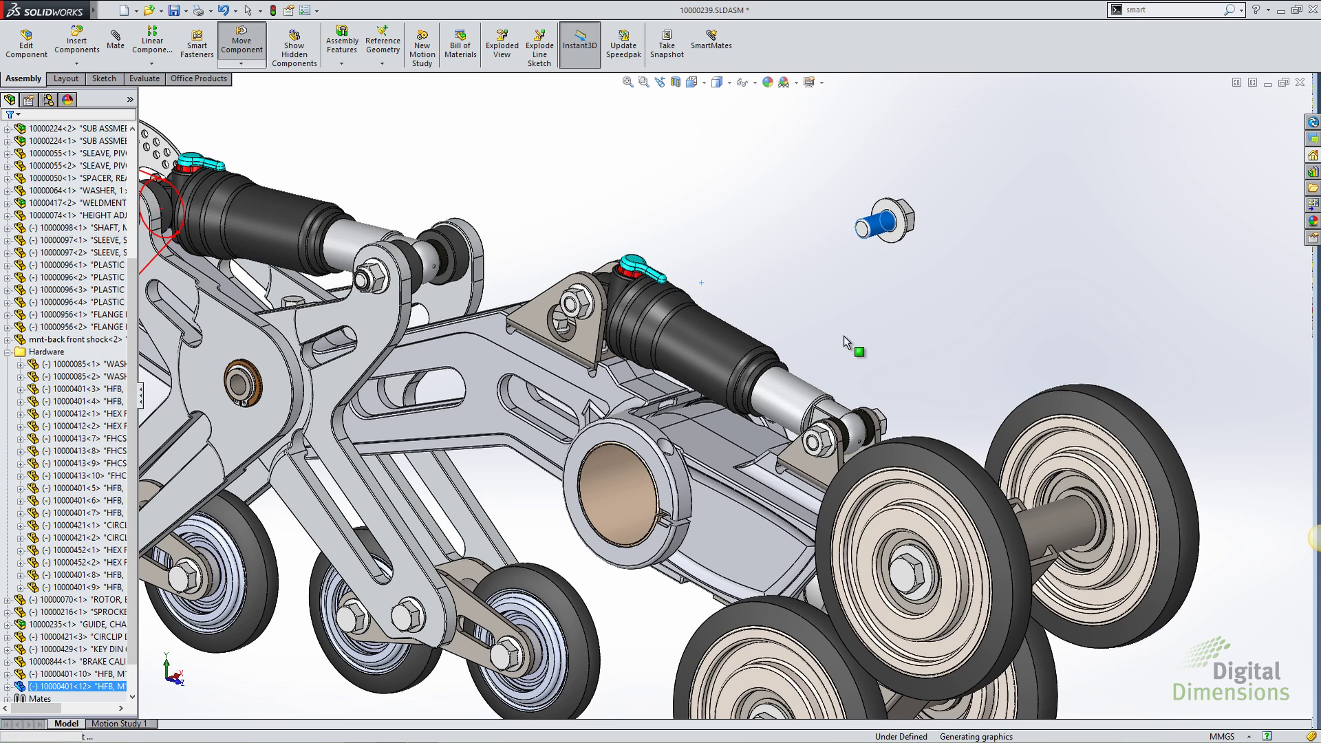
pyautogui.press('Escape')
pyautogui.moveTo(852, 300); pyautogui.dragTo(843, 303, button='middle')
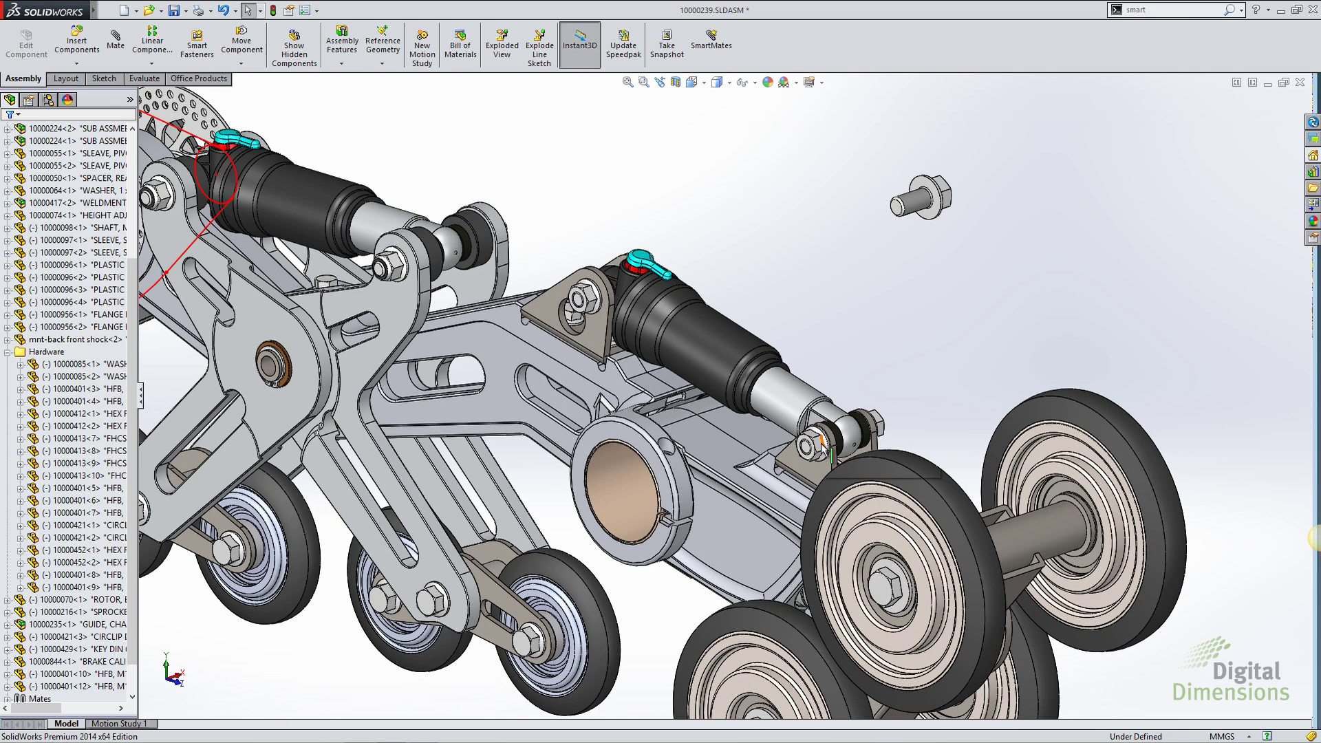
# List the hex flange nut's mates: Concentric87, Coincident37 and Coincident32.
pyautogui.click(819, 444)
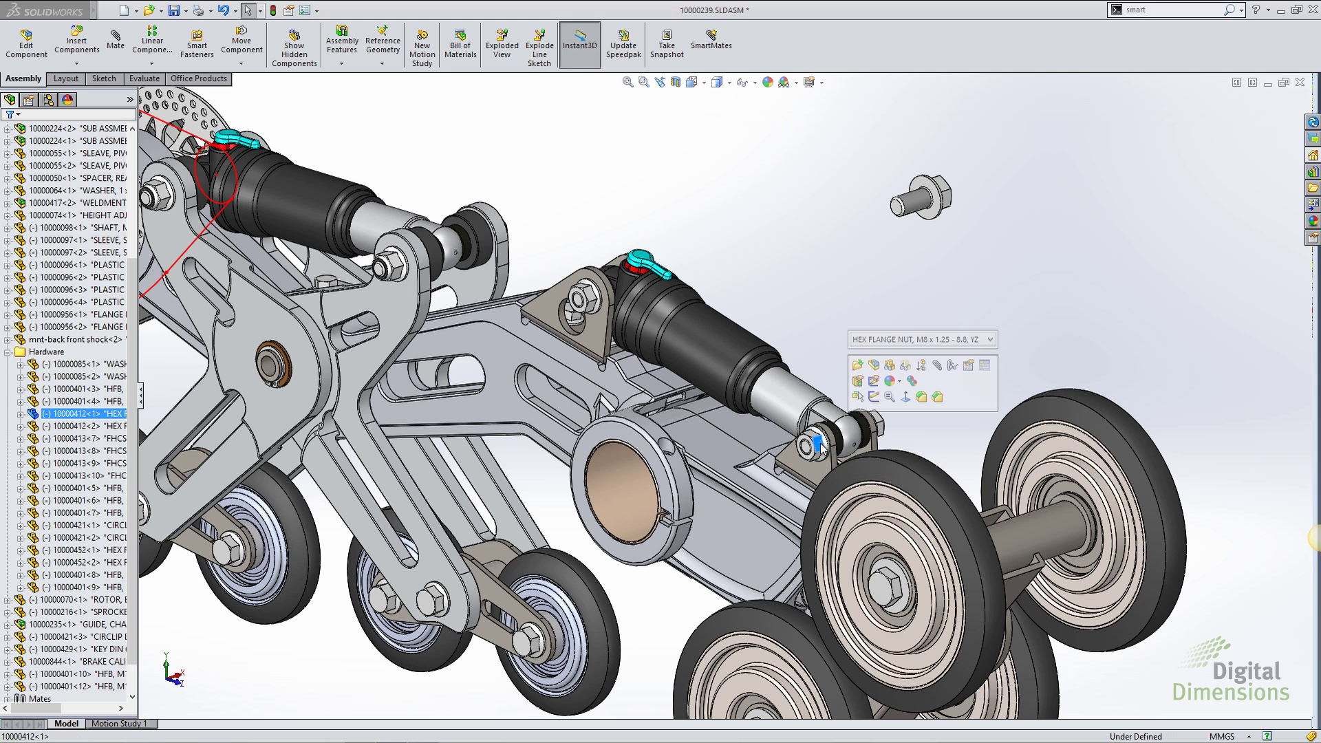
pyautogui.click(936, 367)
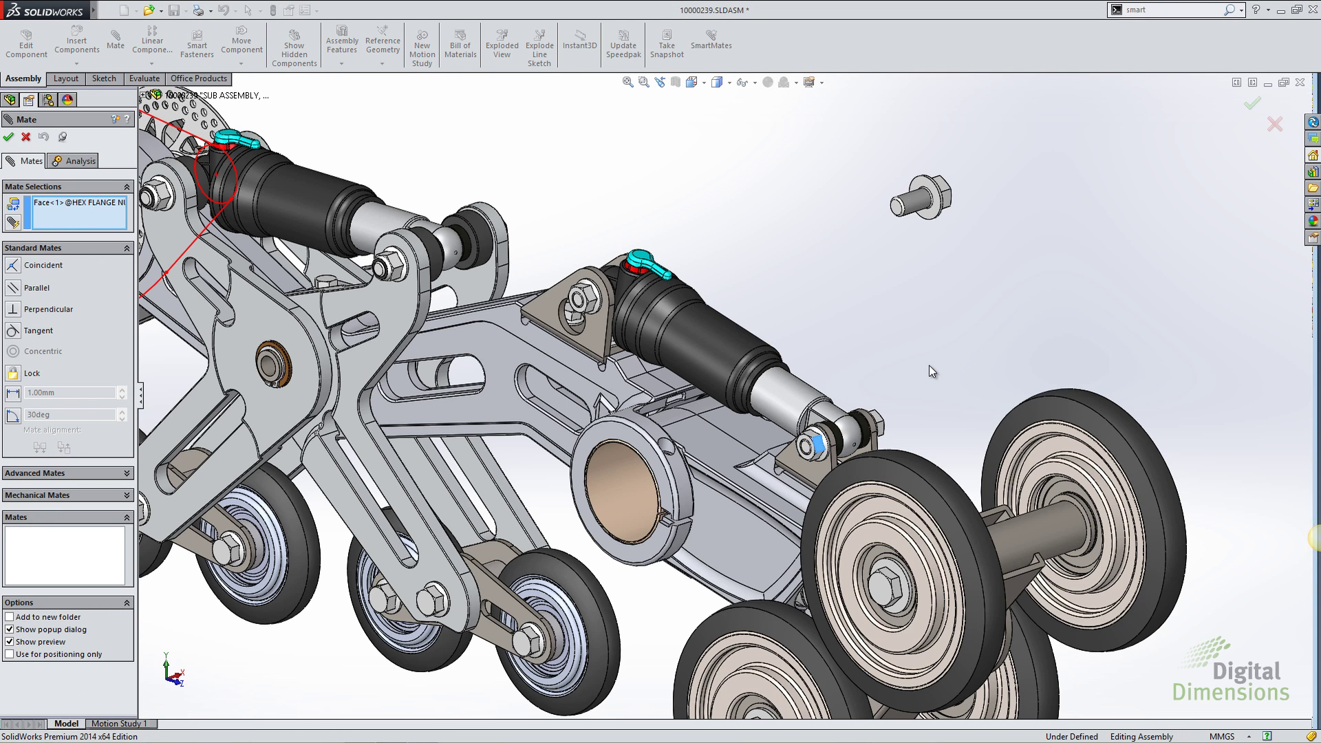
pyautogui.press('Escape')
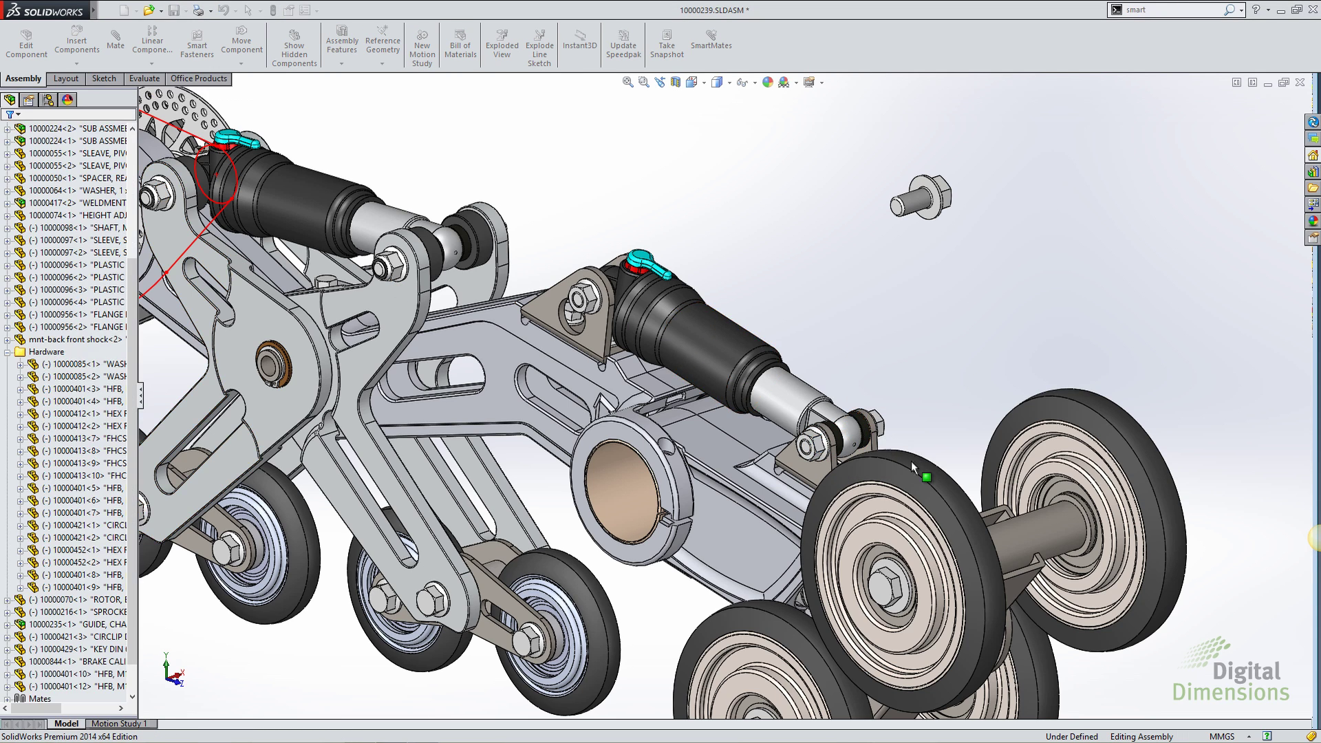
pyautogui.click(822, 443)
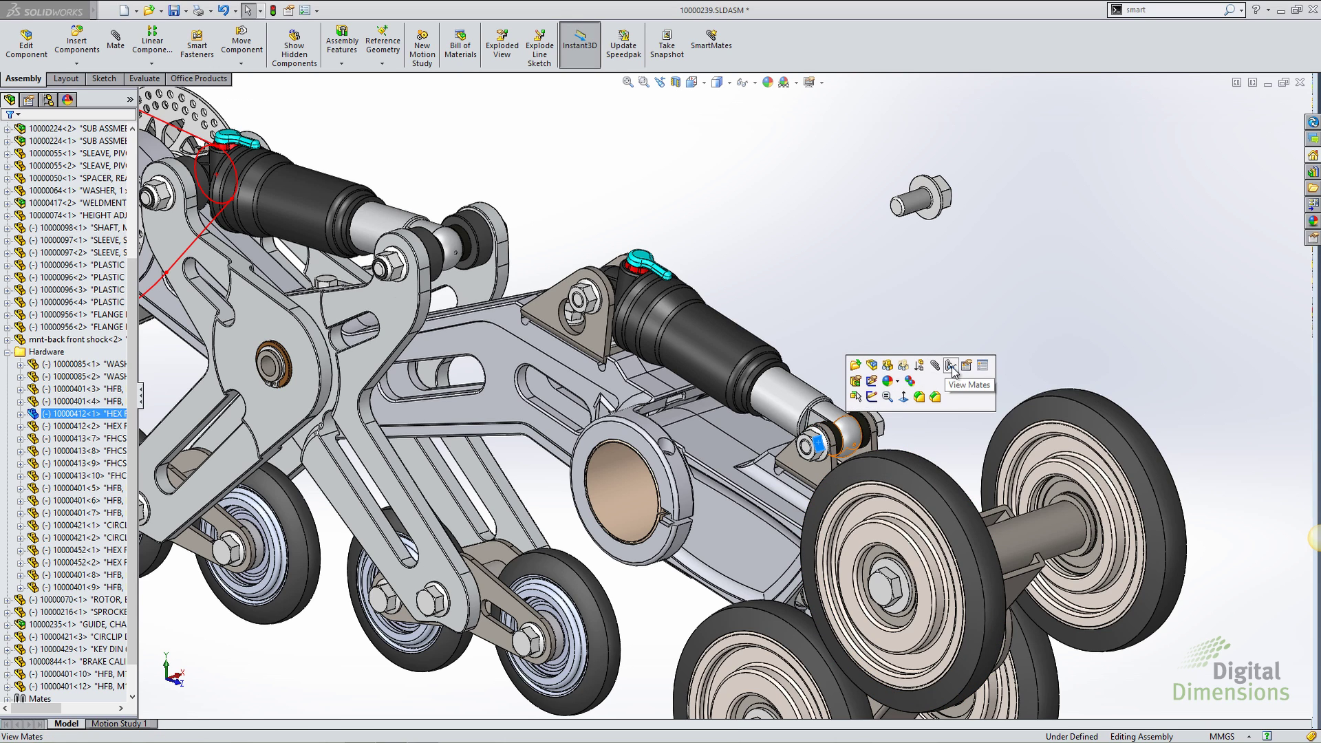
pyautogui.click(950, 365)
# Inspect the nut's Coincident37 mate options in isolation, then restore the full assembly.
pyautogui.click(258, 109)
pyautogui.click(258, 119)
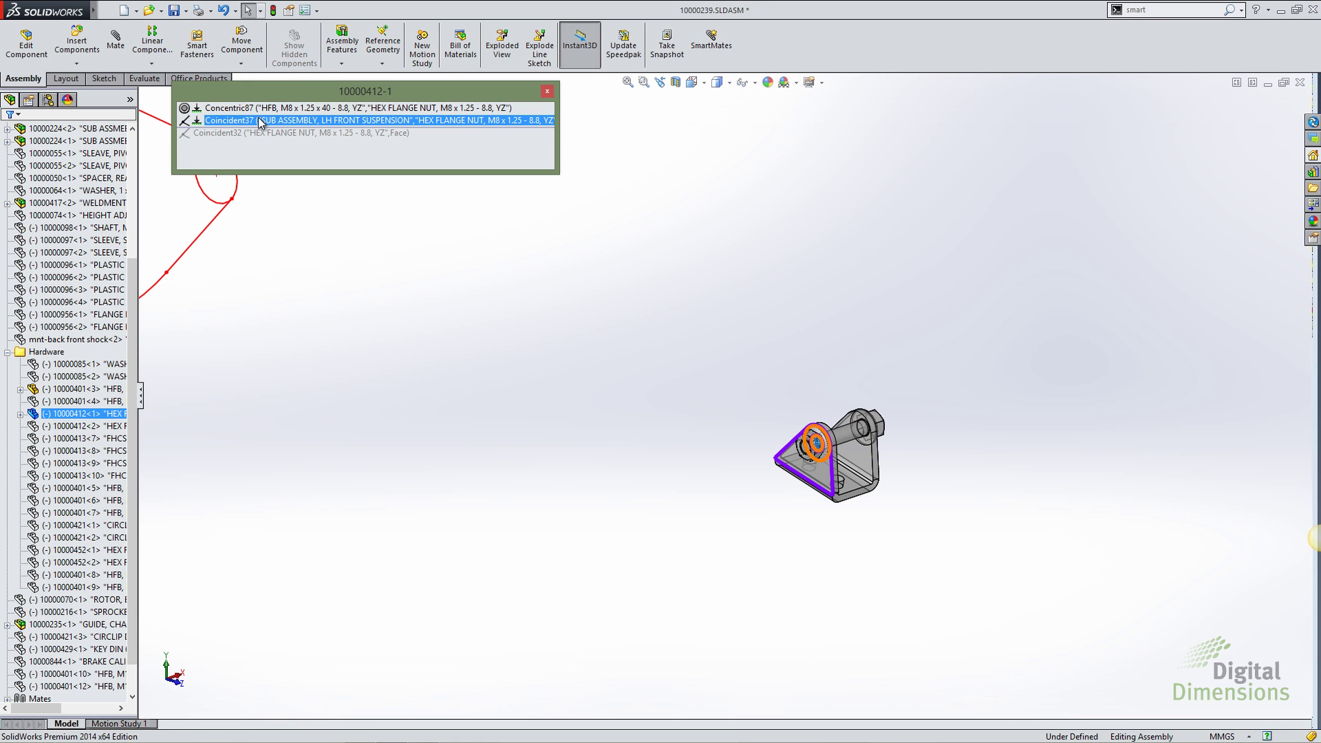
pyautogui.rightClick(263, 121)
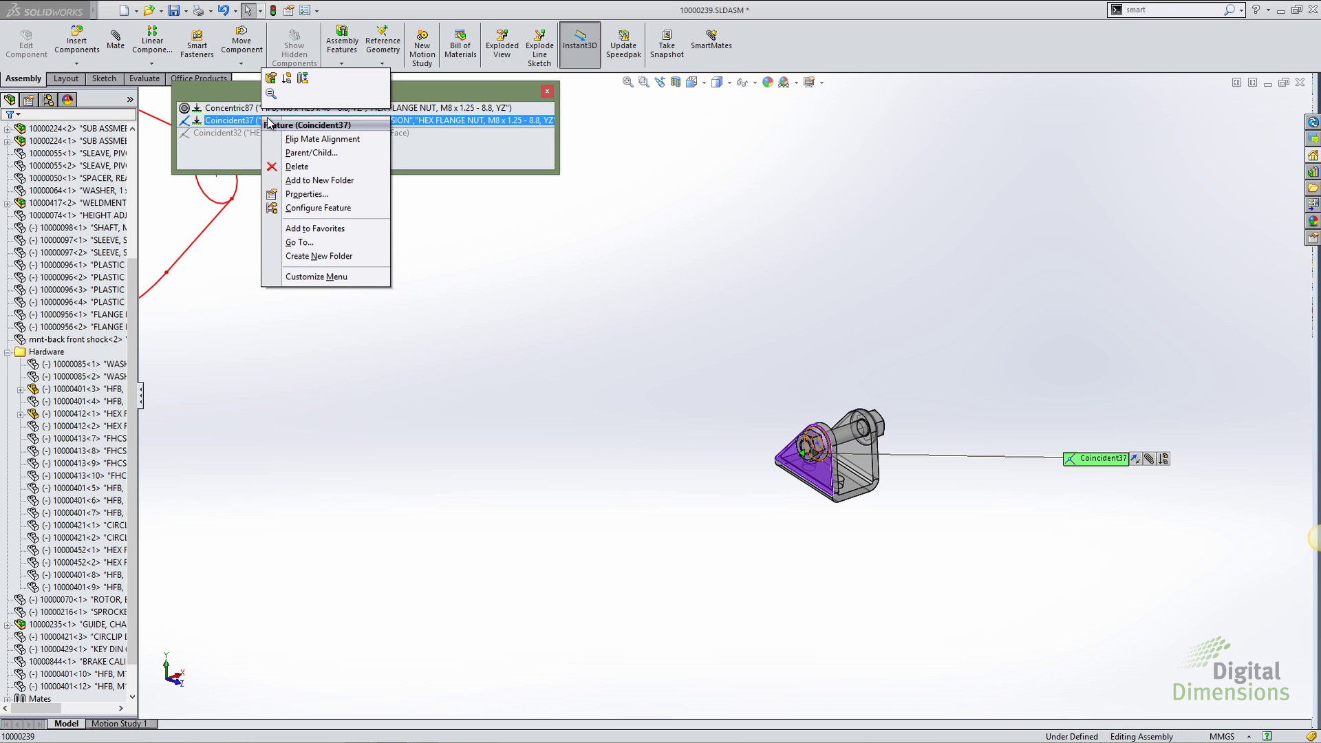
pyautogui.press('Escape')
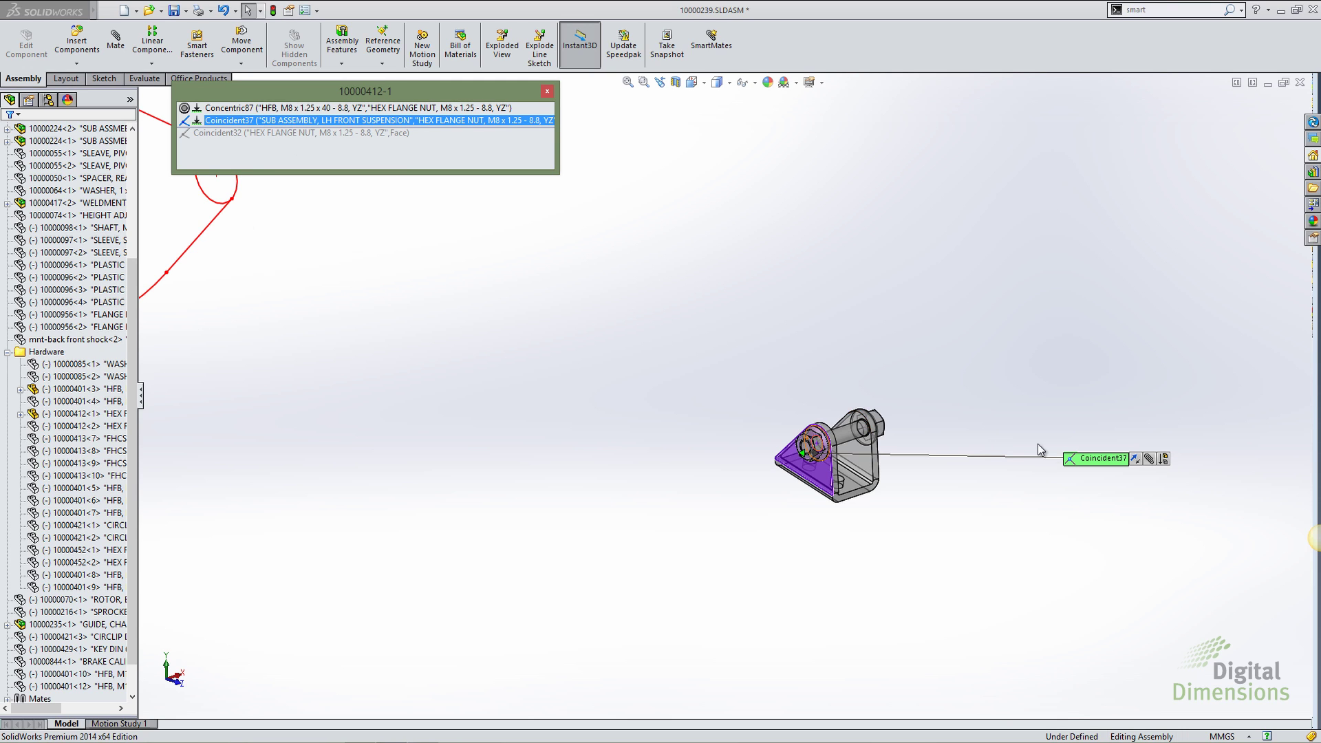
pyautogui.click(979, 435)
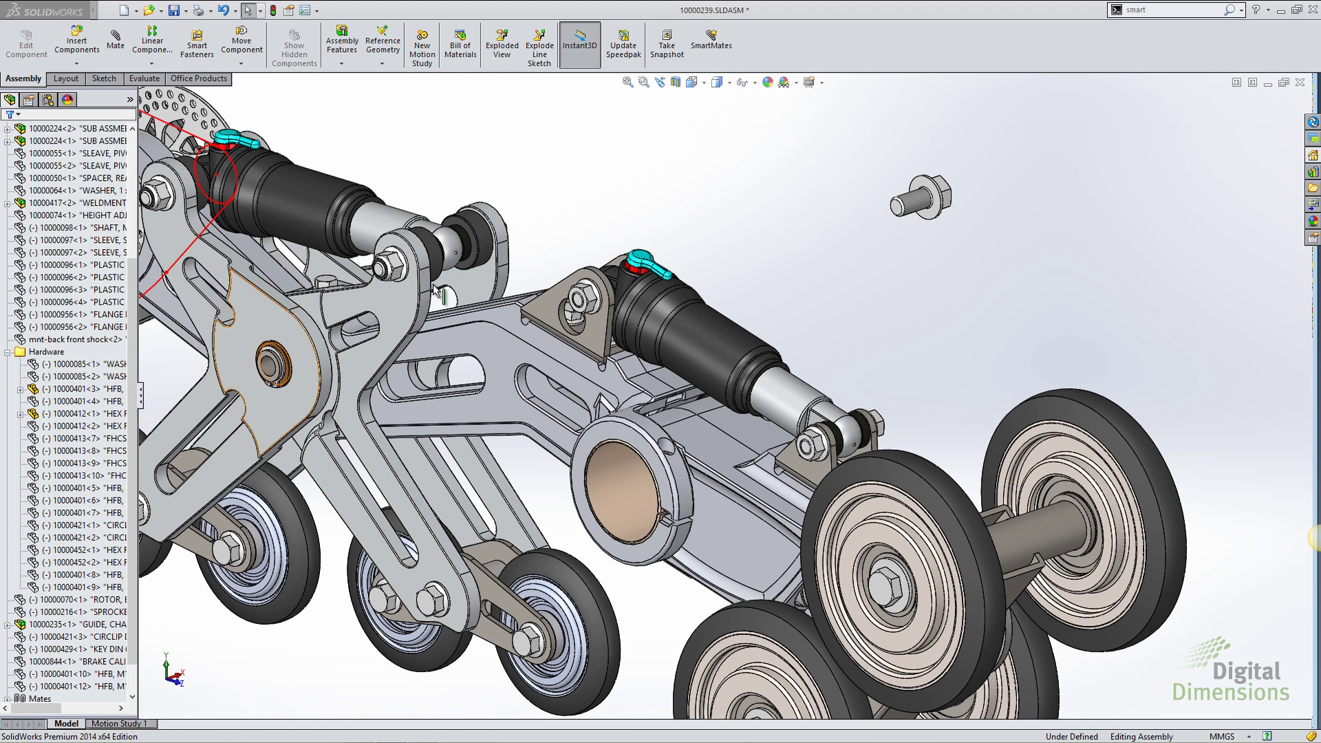
# Reopen the nut's mates, set Lock Rotation on Concentric87, and close the list.
pyautogui.click(817, 444)
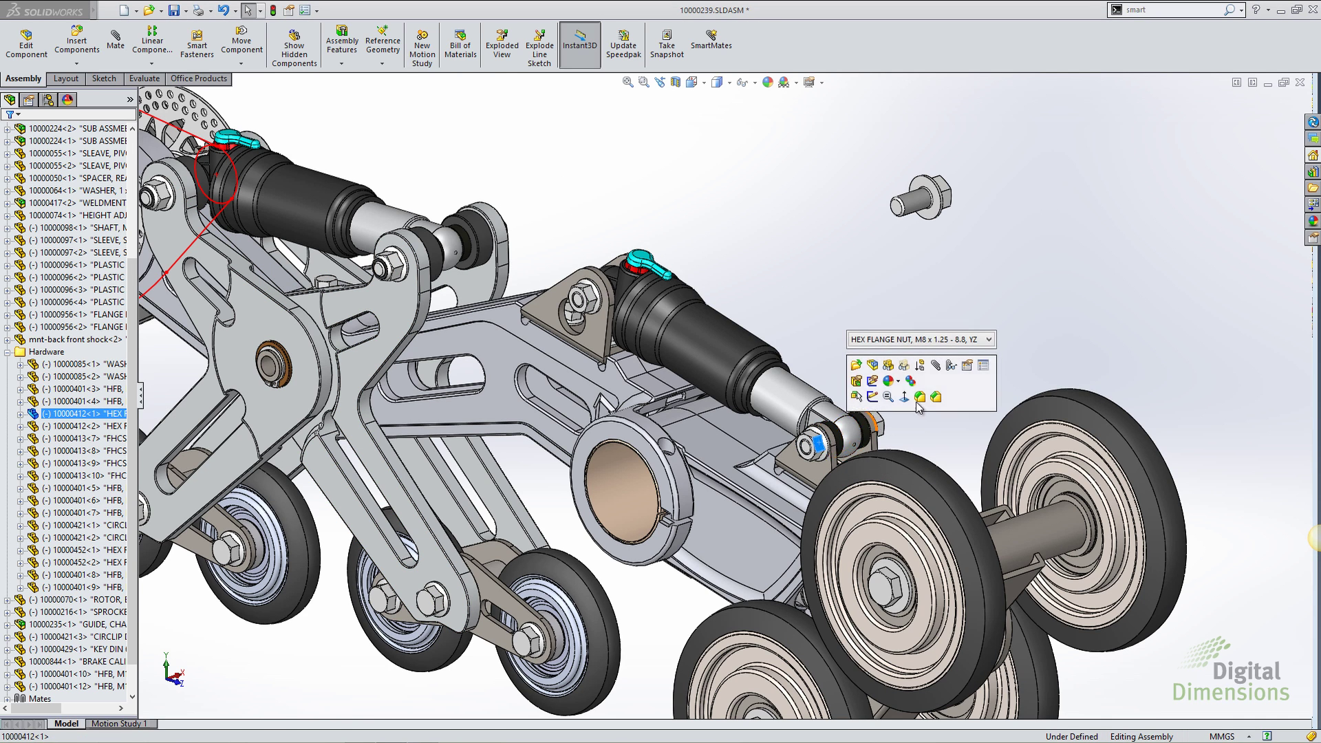
pyautogui.click(951, 365)
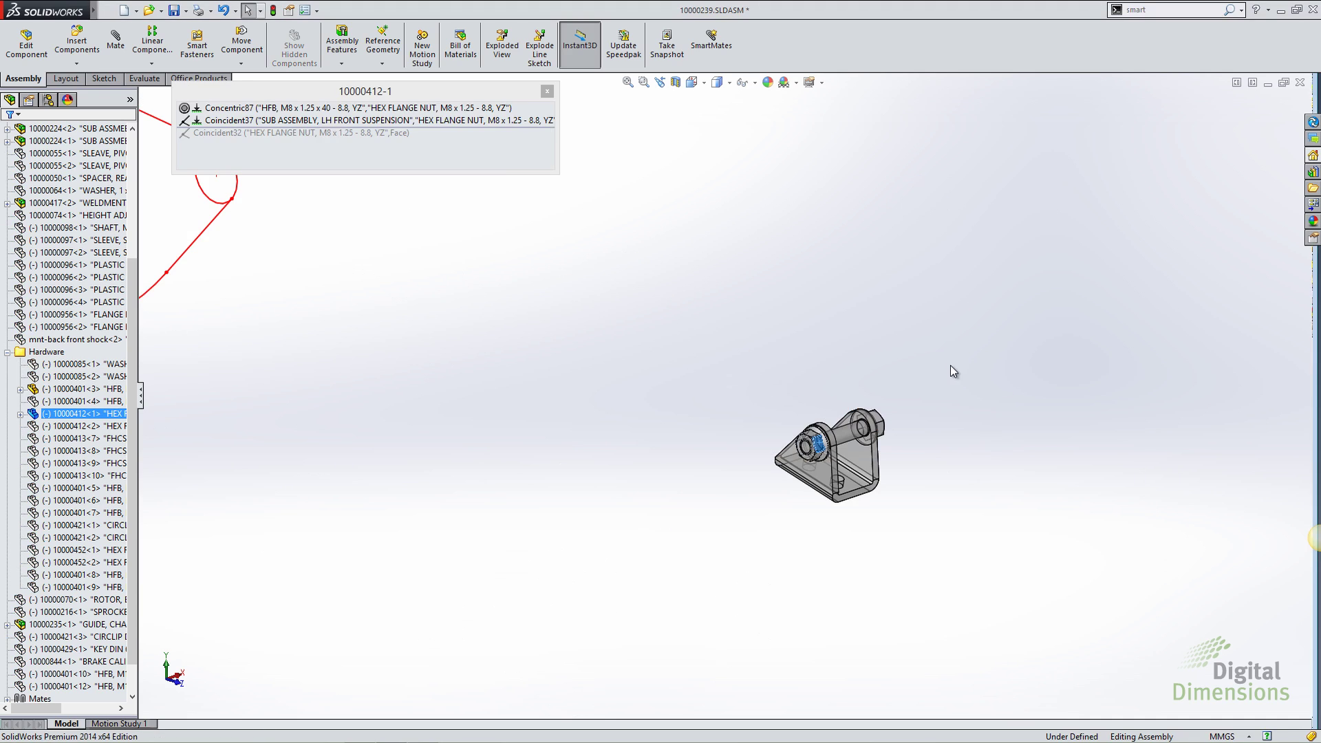
pyautogui.click(326, 109)
pyautogui.rightClick(327, 111)
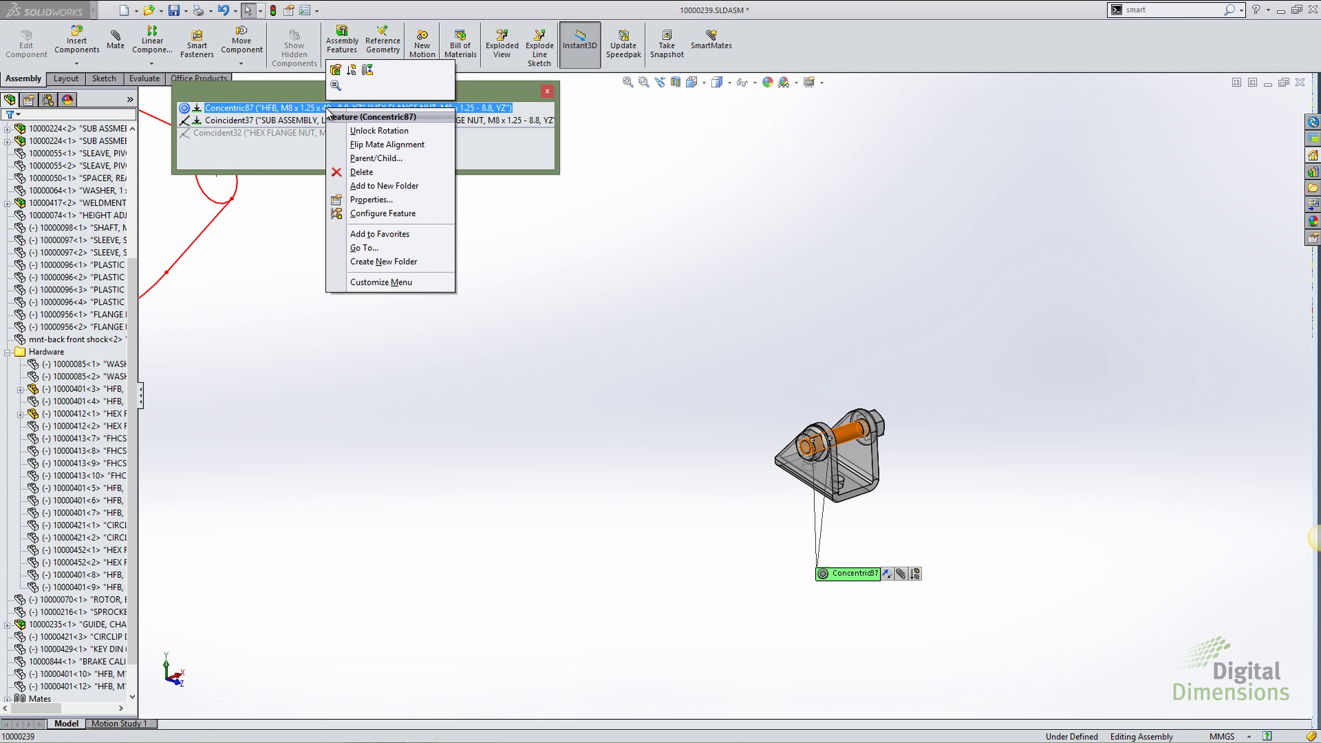
pyautogui.click(375, 131)
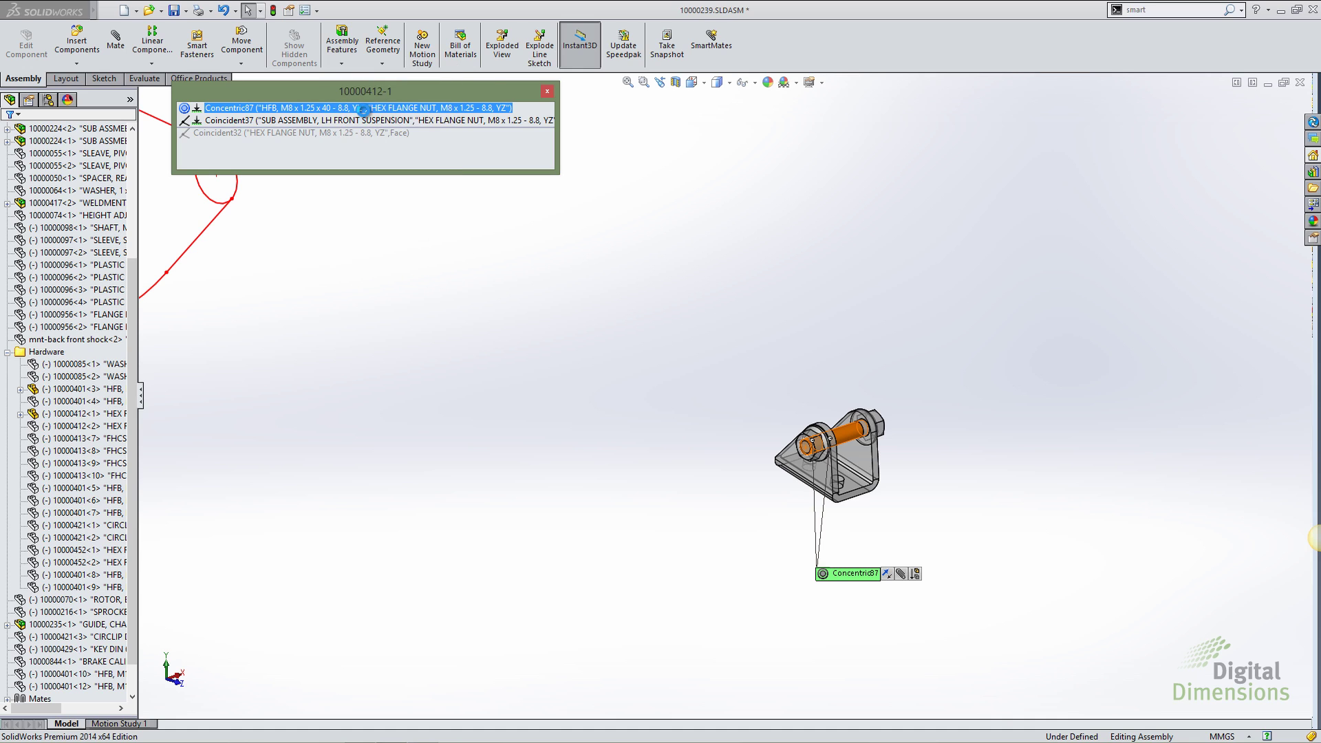
pyautogui.rightClick(365, 112)
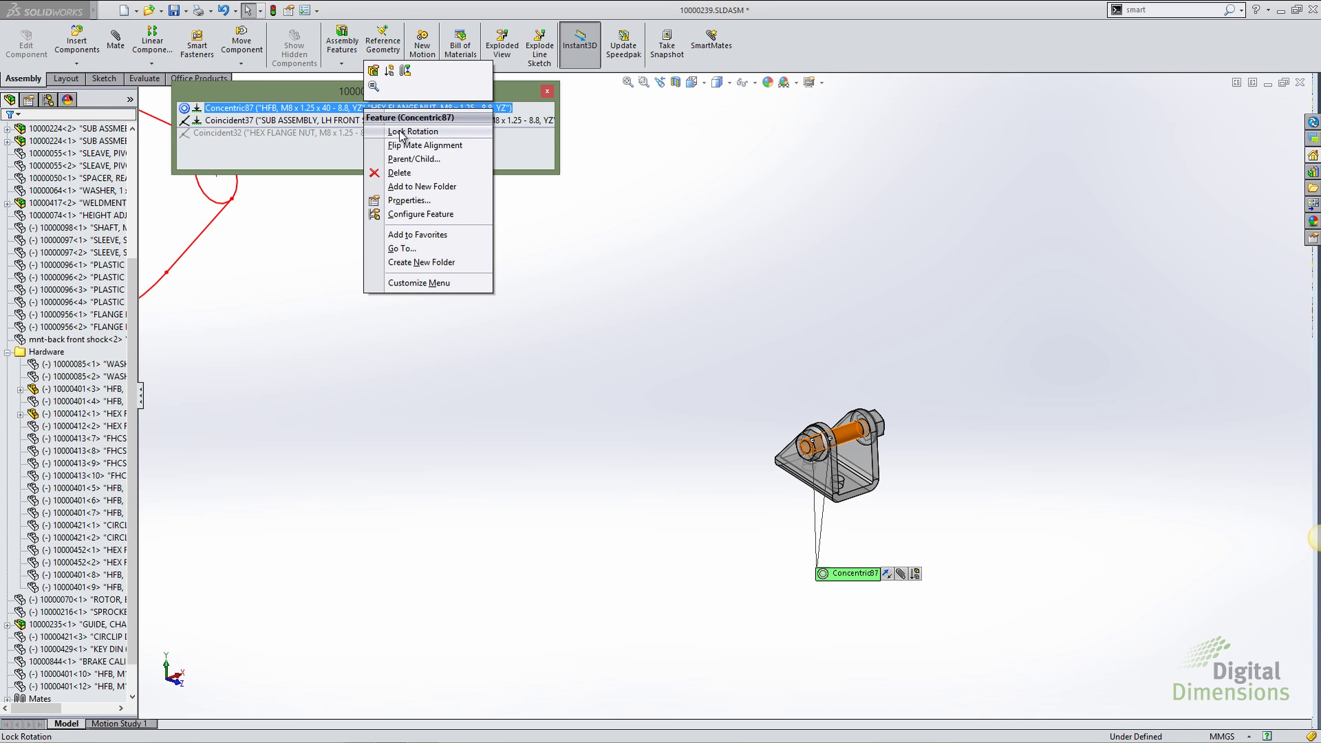
pyautogui.click(412, 132)
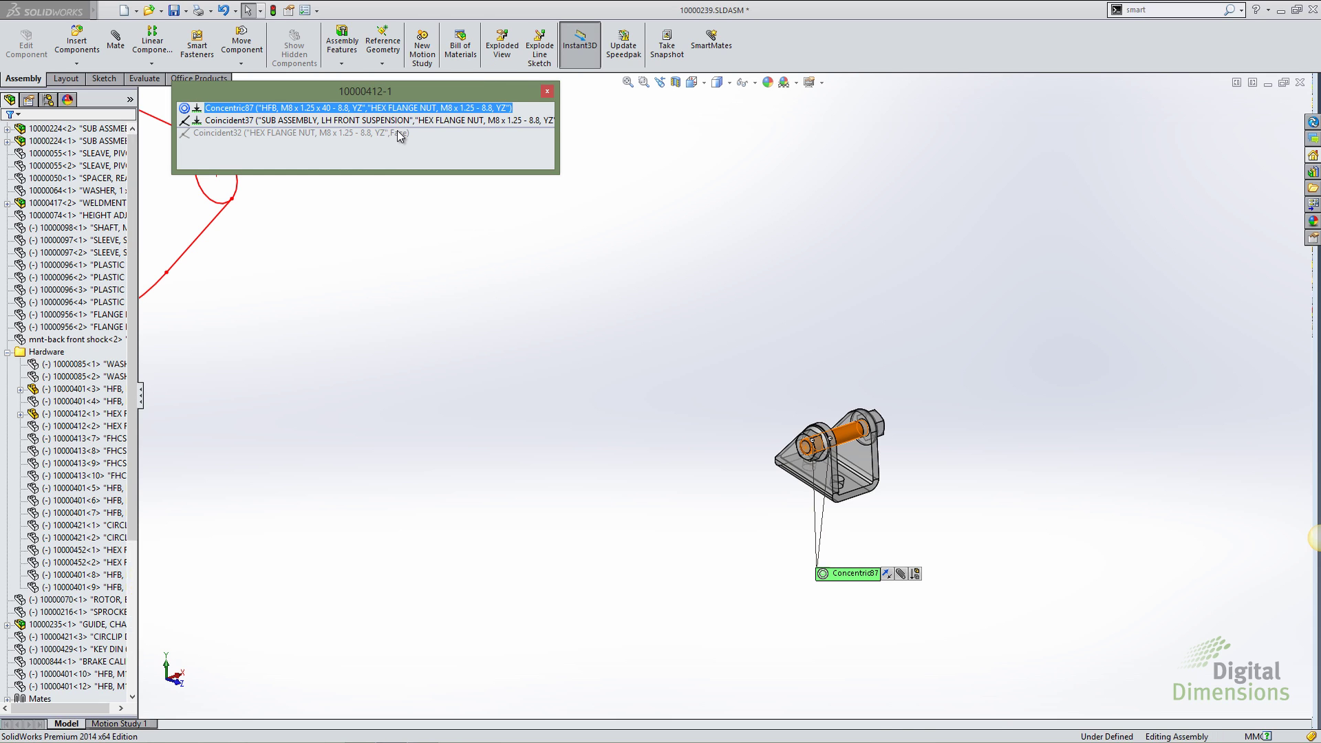
pyautogui.click(400, 133)
pyautogui.moveTo(400, 135)
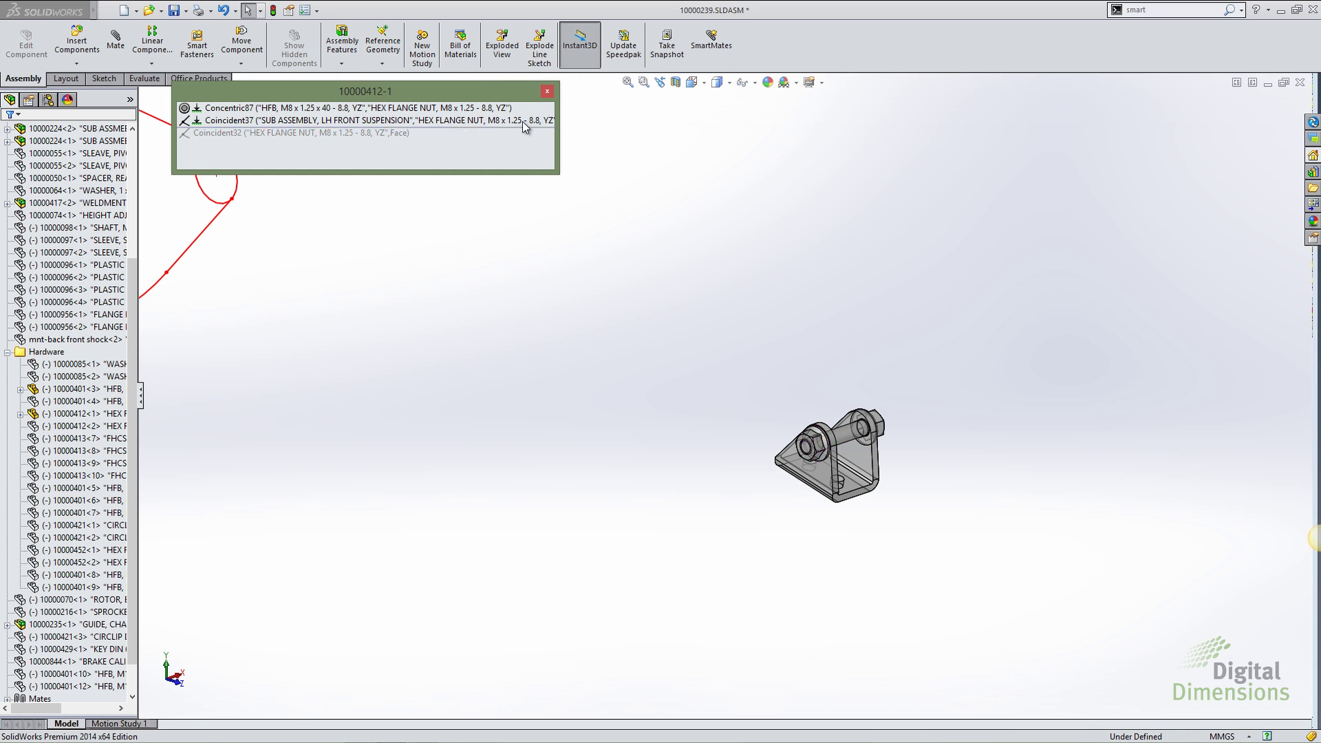
pyautogui.click(548, 91)
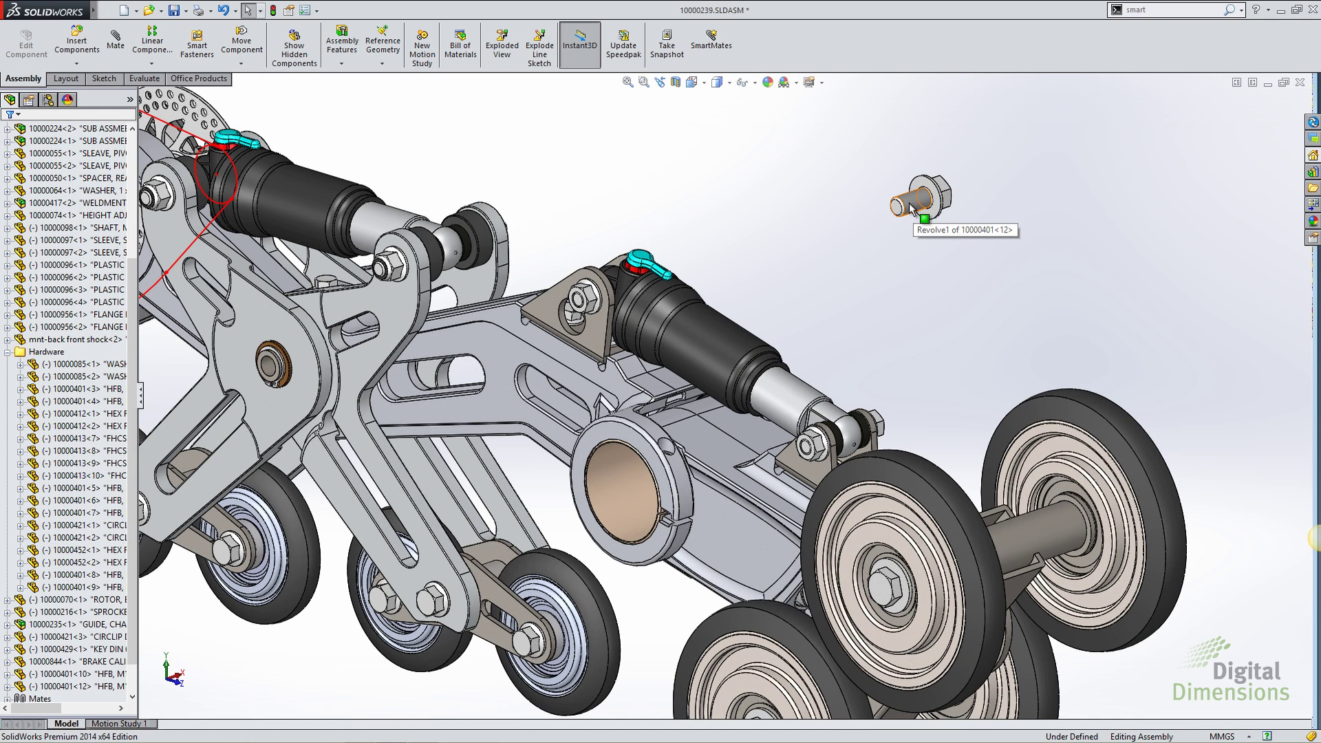
# Mate the loose M10 bolt concentric to the shock-mount boss face with rotation locked, creating Concentric407.
pyautogui.click(911, 207)
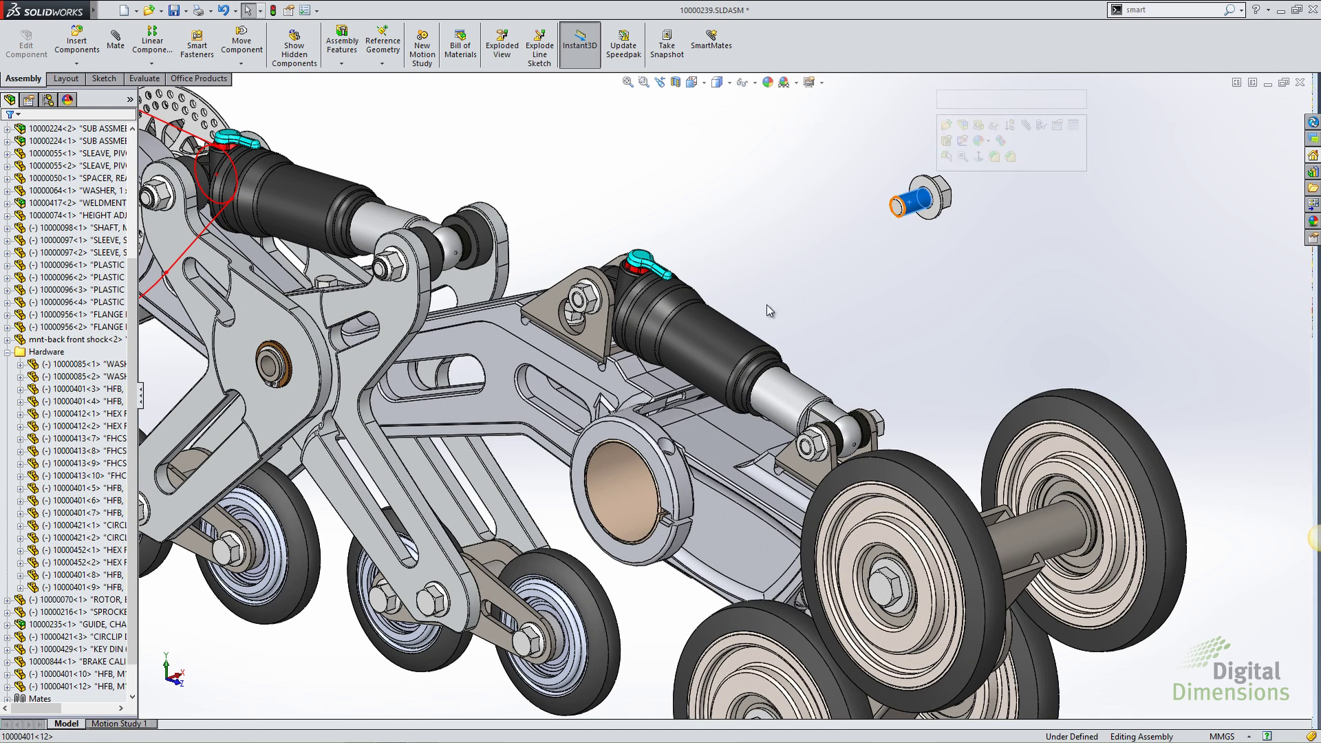
pyautogui.keyDown('ctrl'); pyautogui.click(567, 330); pyautogui.keyUp('ctrl')
pyautogui.click(680, 260)
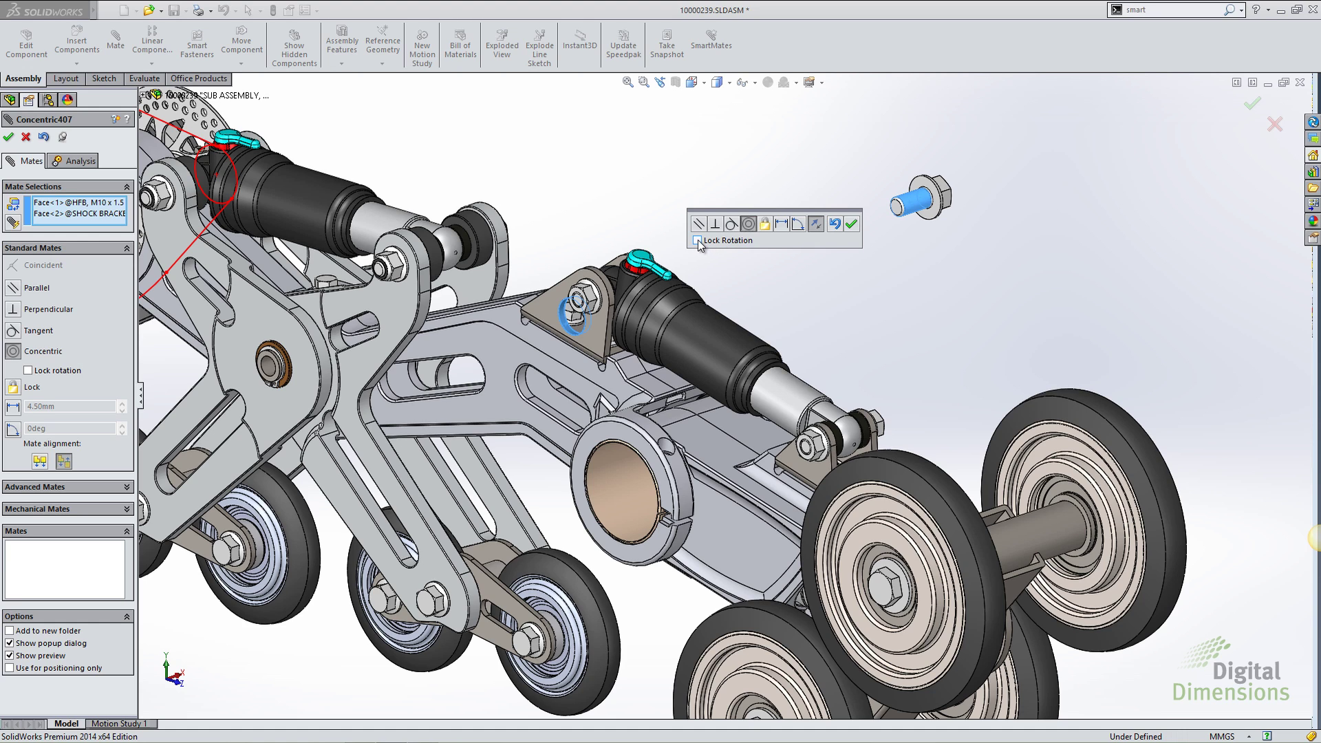
pyautogui.click(28, 371)
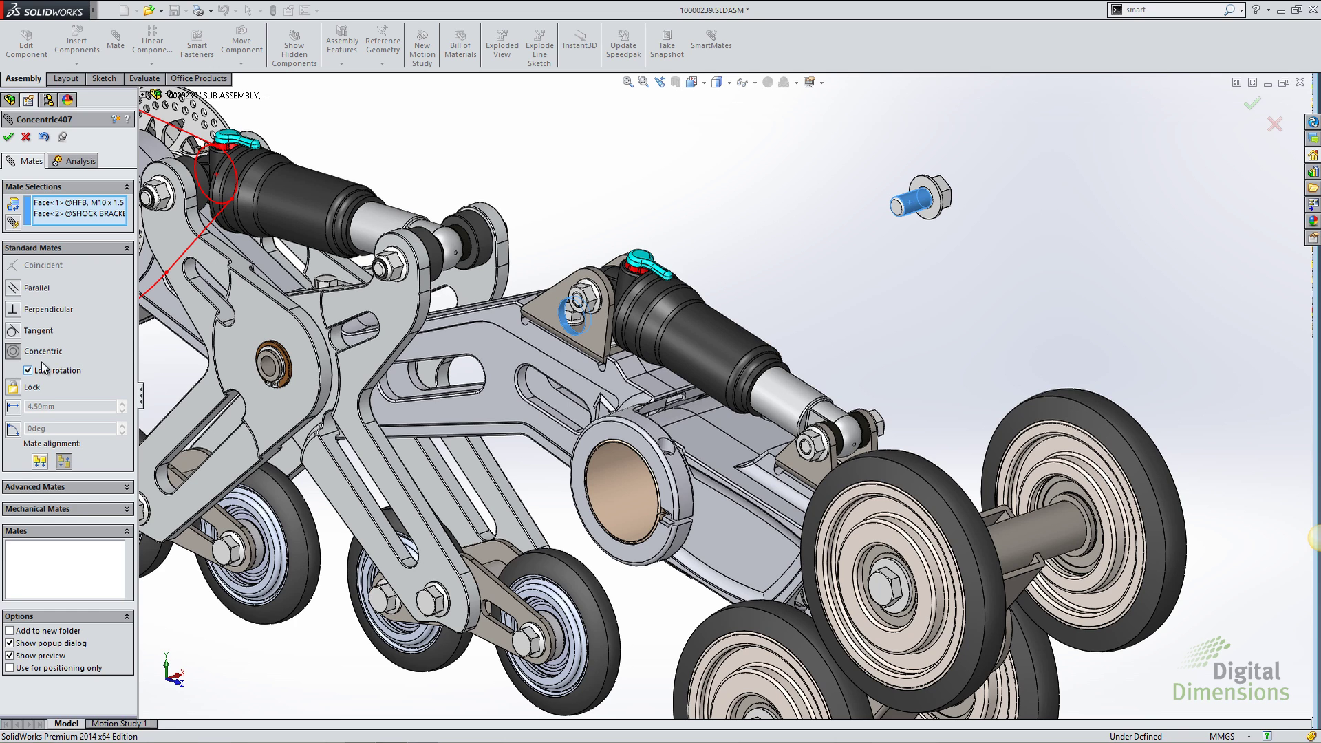
pyautogui.click(9, 138)
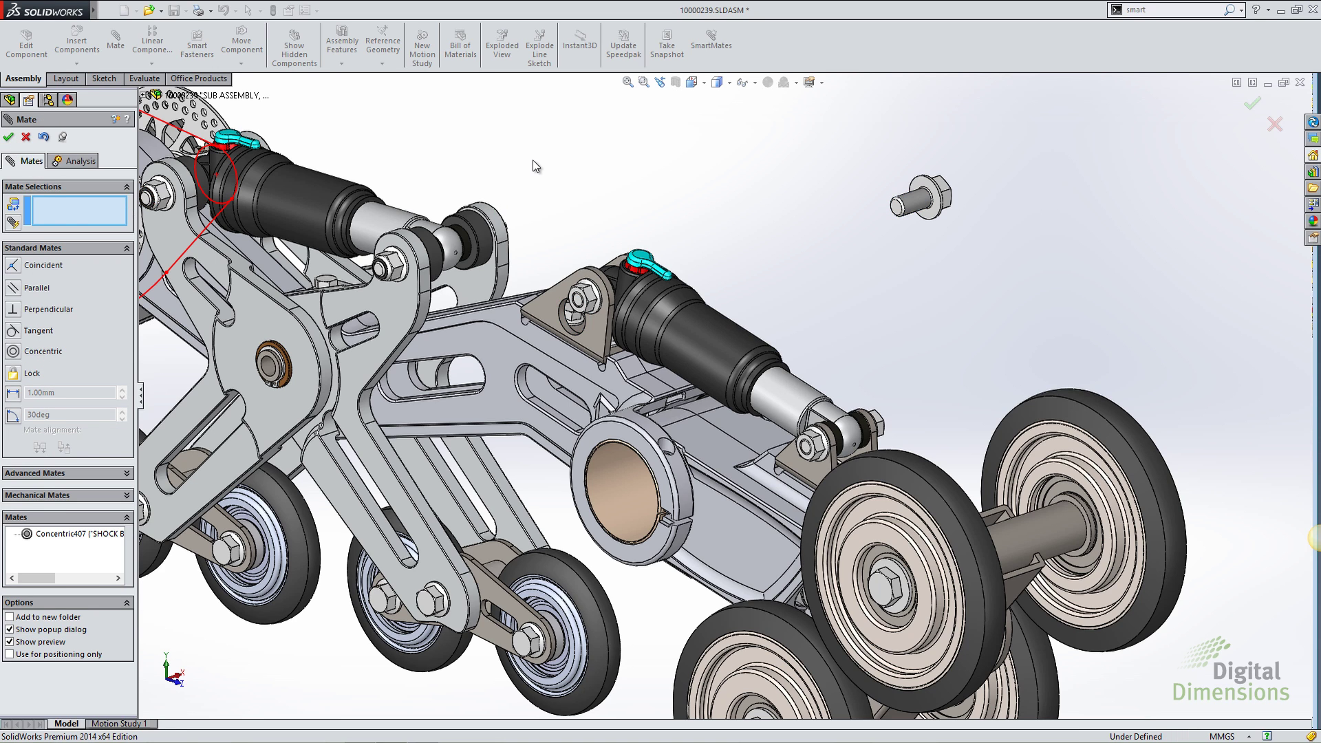
pyautogui.click(9, 138)
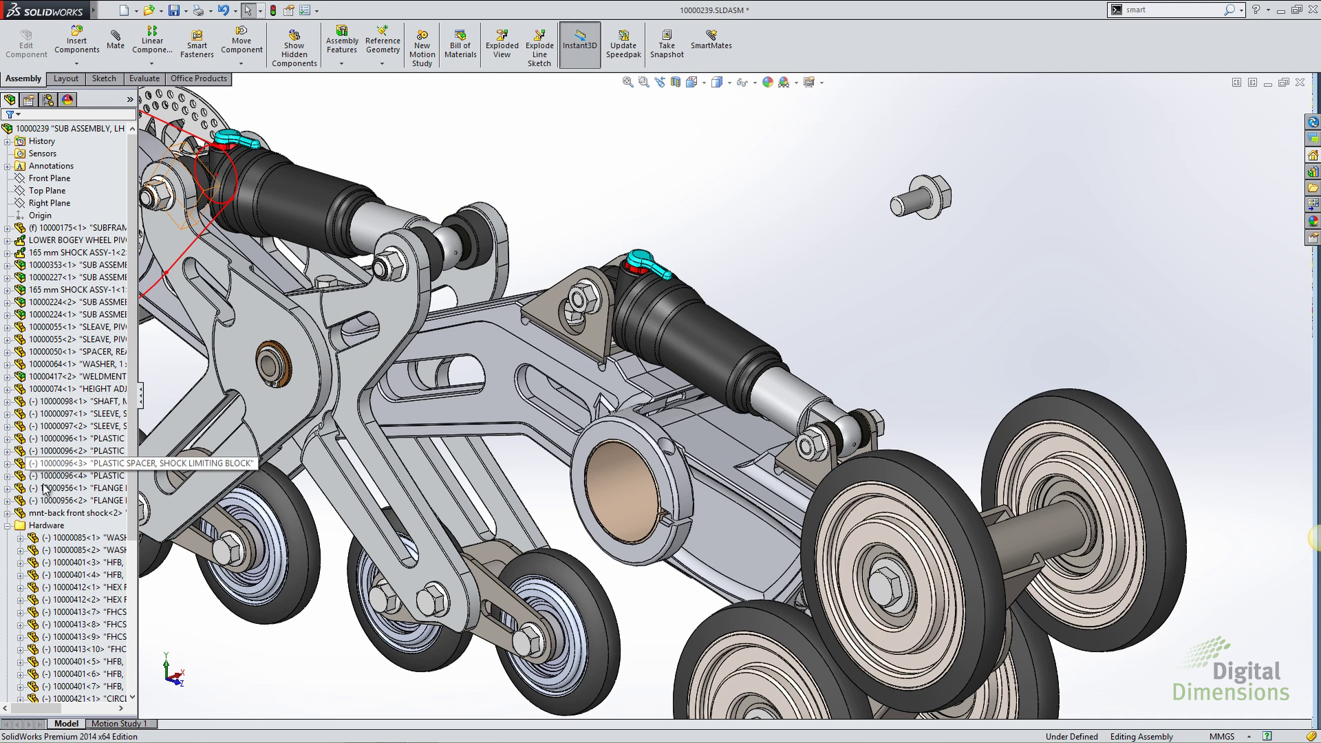
# Collapse the Hardware folder and apply Unlock Concentric Rotation from the Mates folder.
pyautogui.click(7, 525)
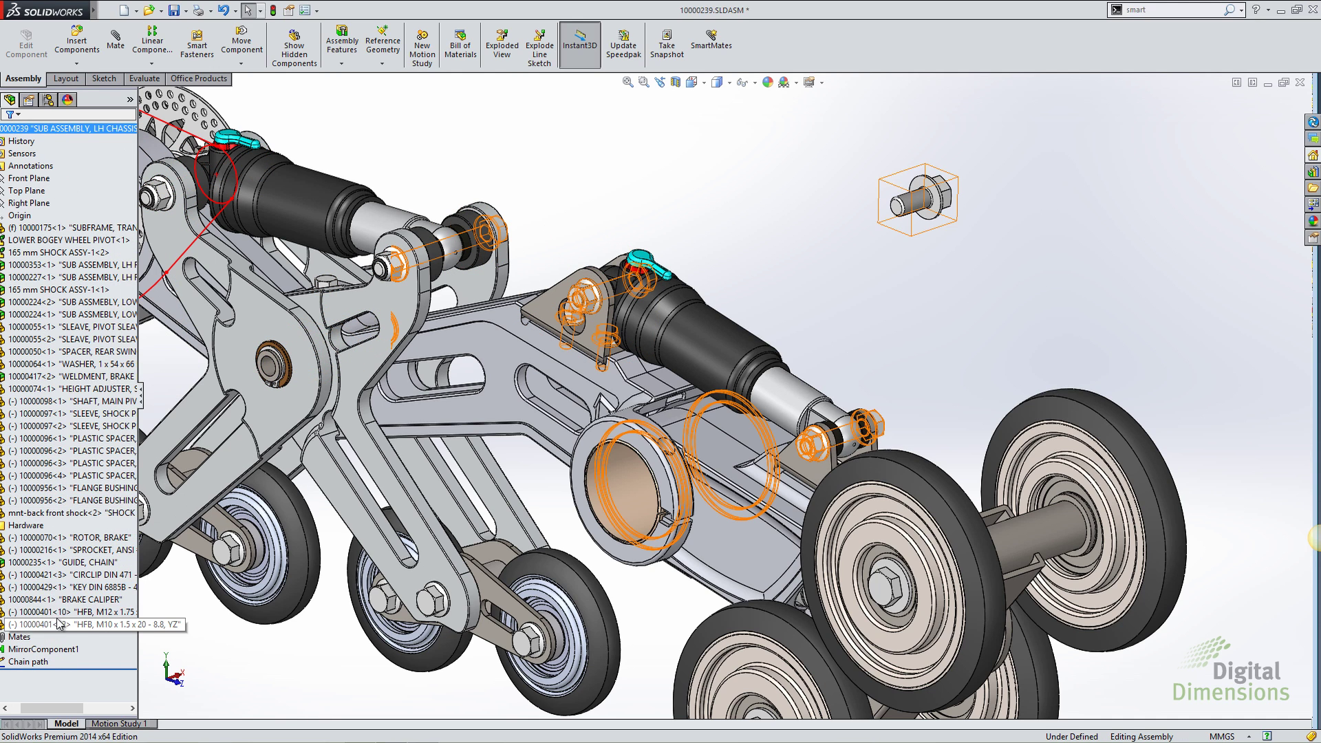
pyautogui.click(40, 637)
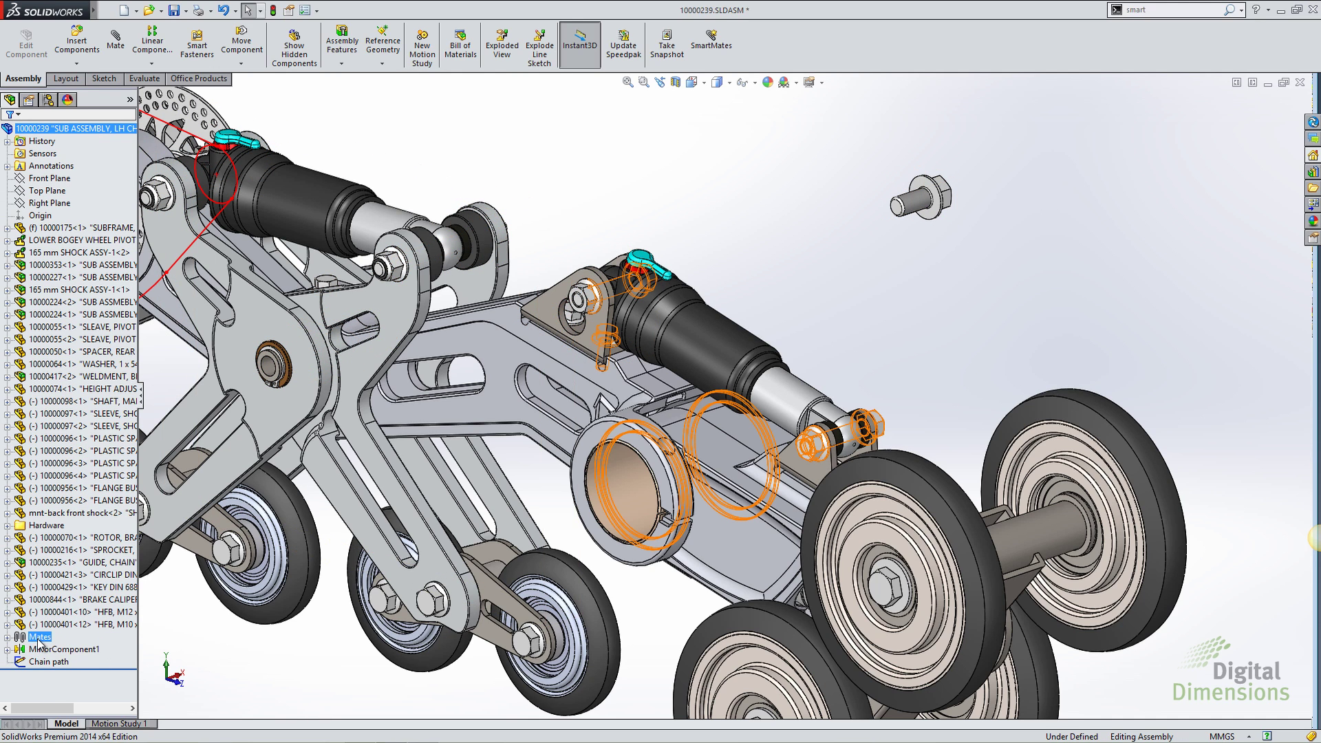
pyautogui.rightClick(35, 638)
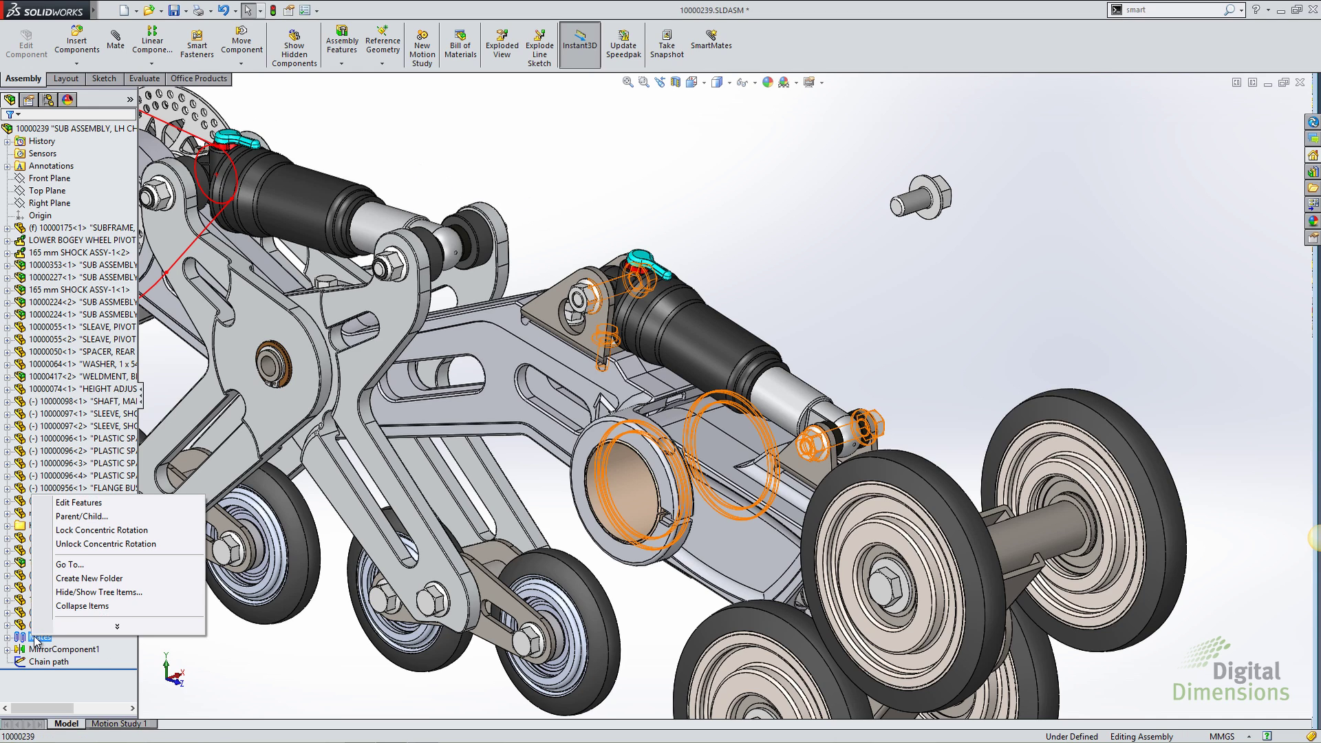
pyautogui.click(136, 544)
pyautogui.click(135, 540)
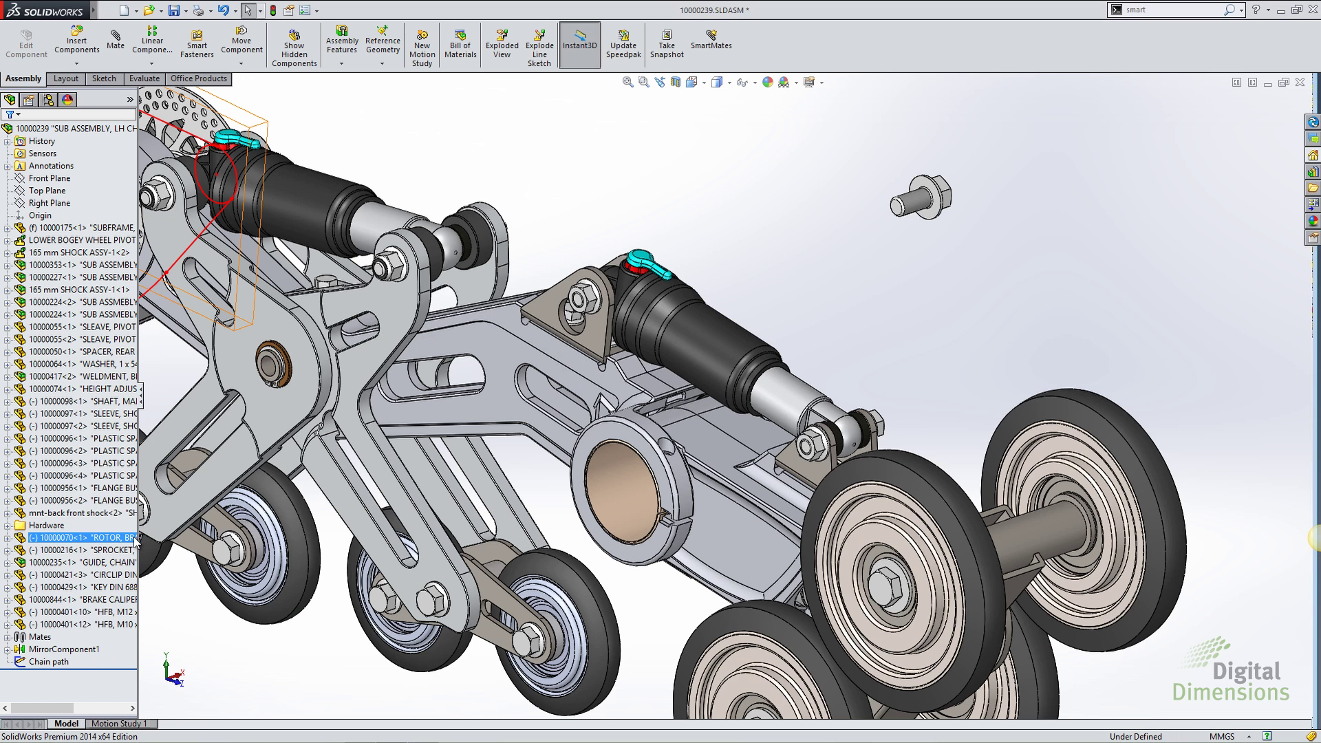
pyautogui.click(31, 129)
# Fit the assembly in a side view and show the centre of mass of the lower bogey pivot plate.
pyautogui.rightClick(48, 129)
pyautogui.moveTo(147, 189)
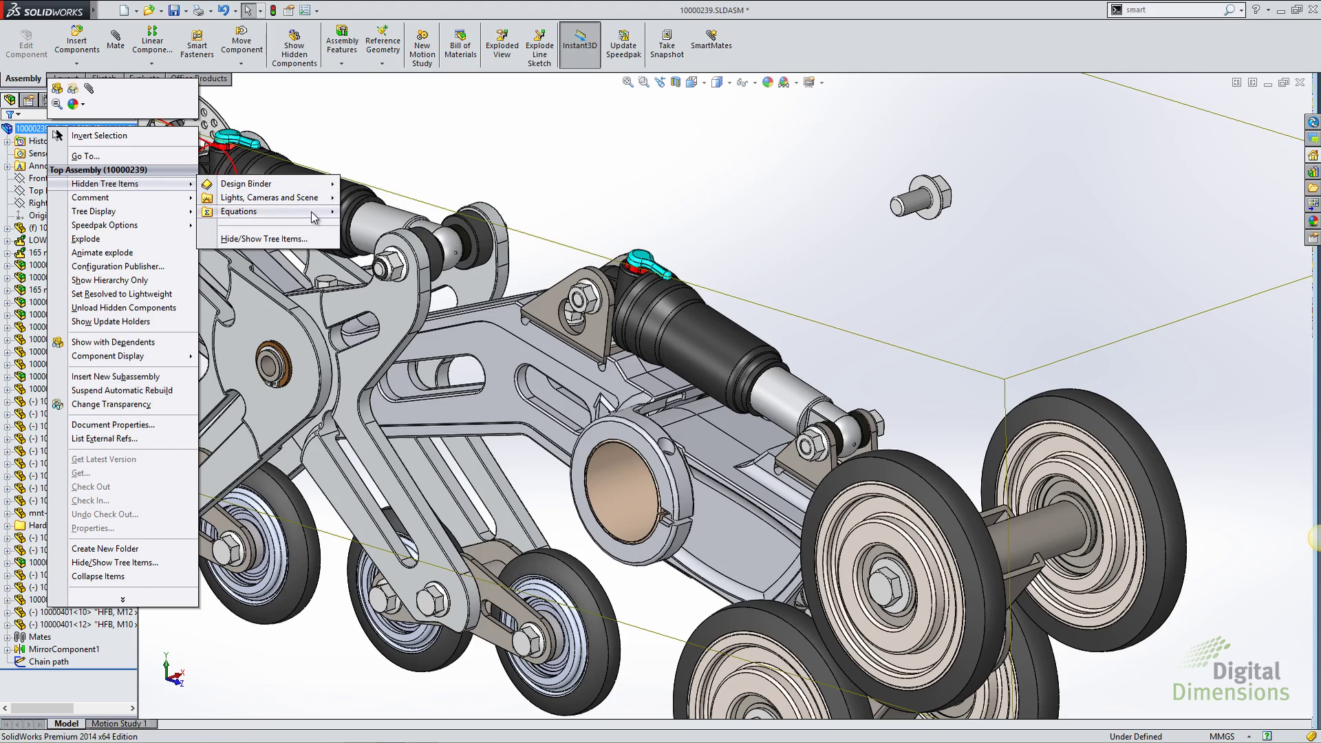
pyautogui.press('Escape')
pyautogui.press('Escape')
pyautogui.press('f')
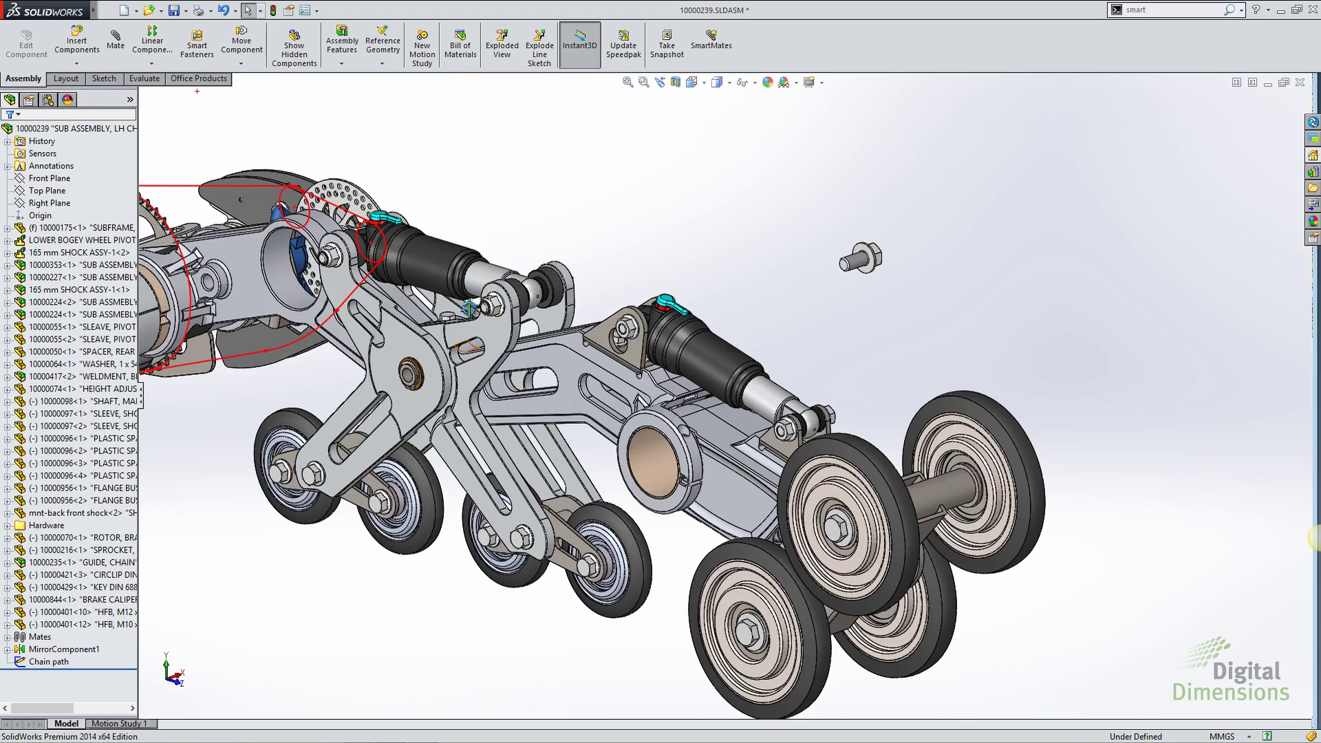
pyautogui.hotkey('ctrl', '3')
pyautogui.scroll(-3, 396, 353)
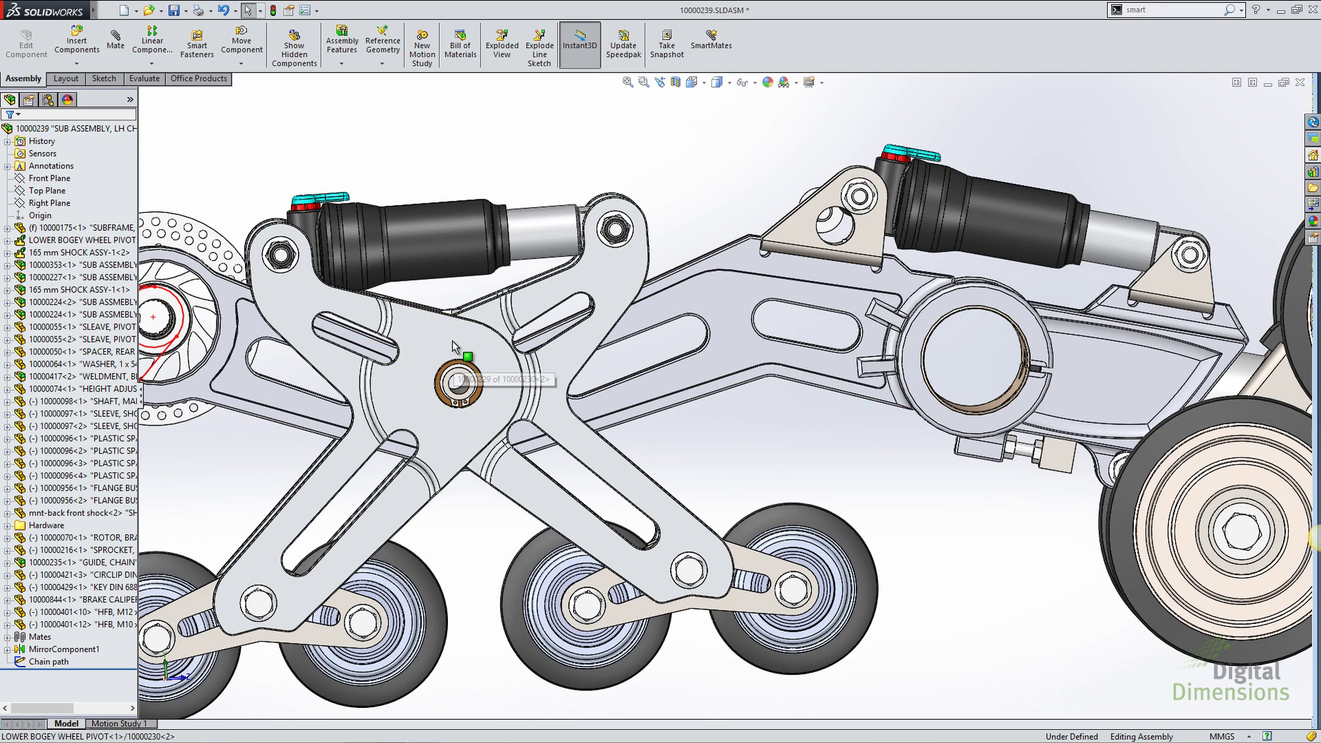
pyautogui.click(453, 341)
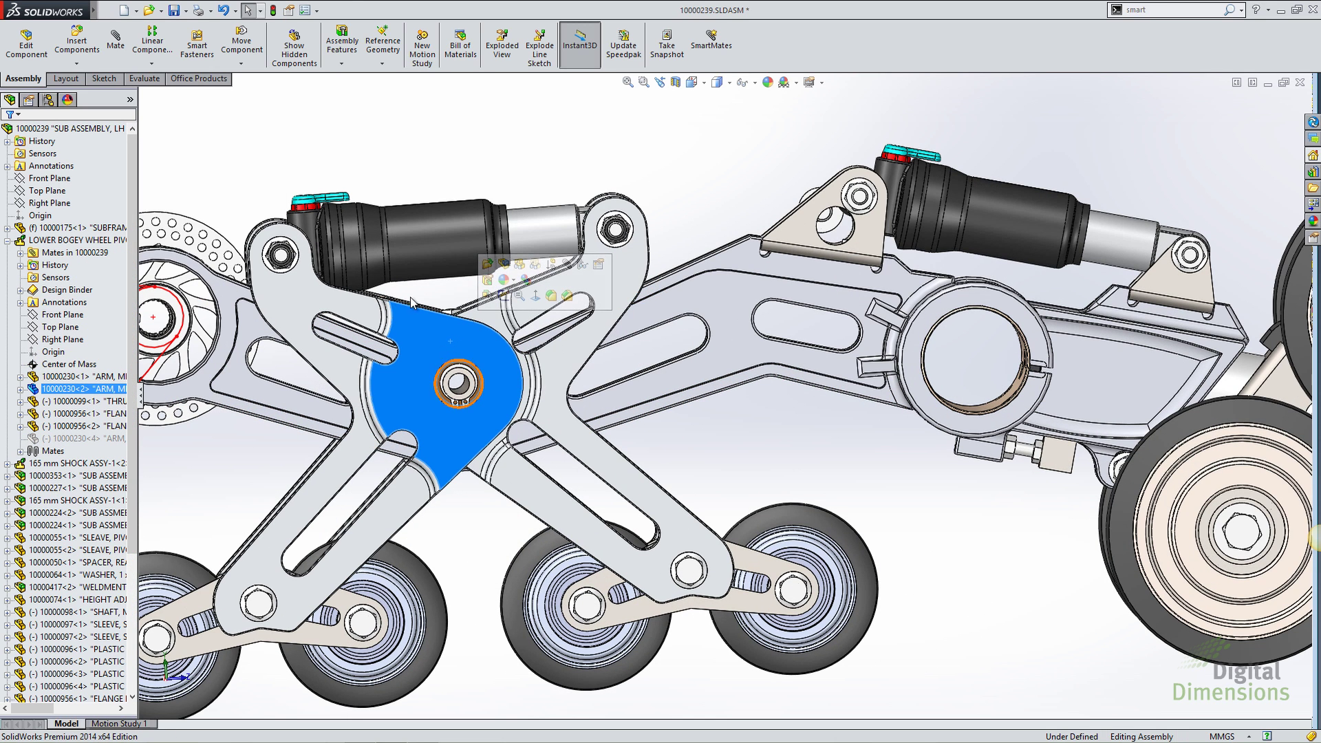
pyautogui.click(160, 10)
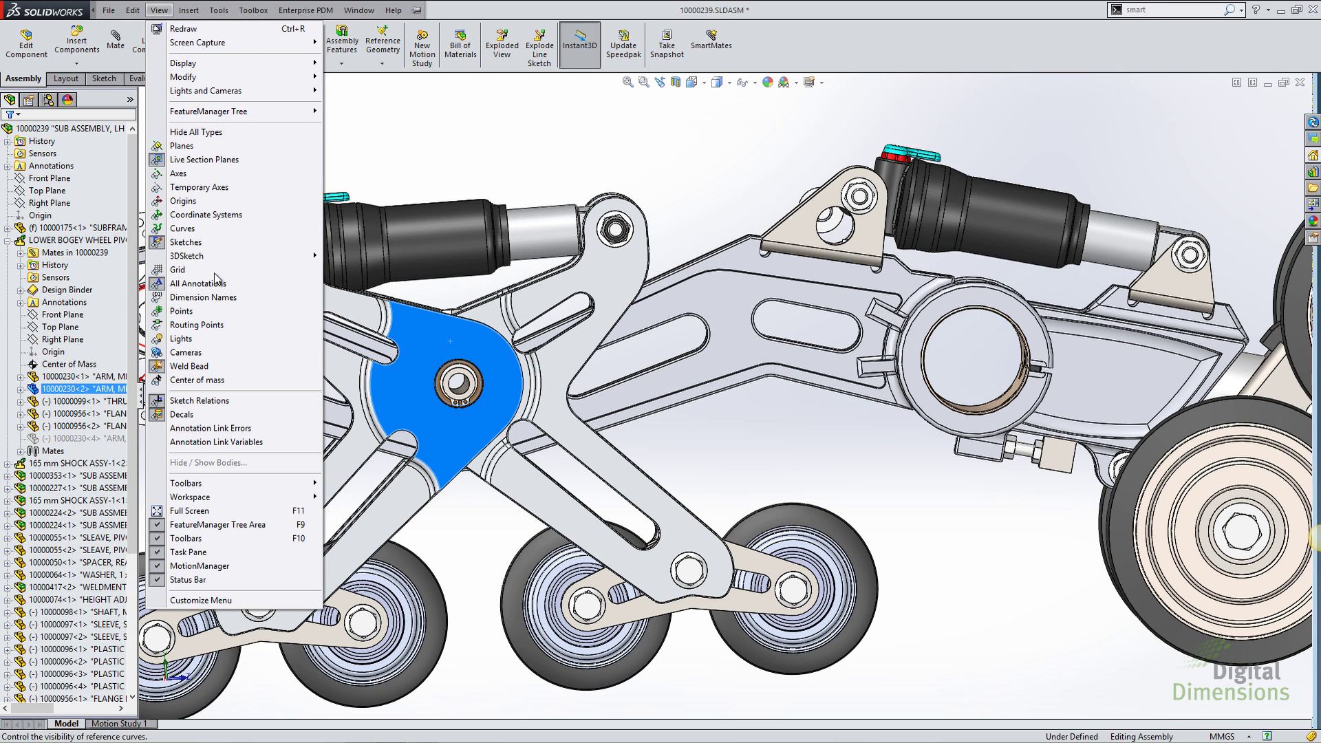
pyautogui.click(201, 380)
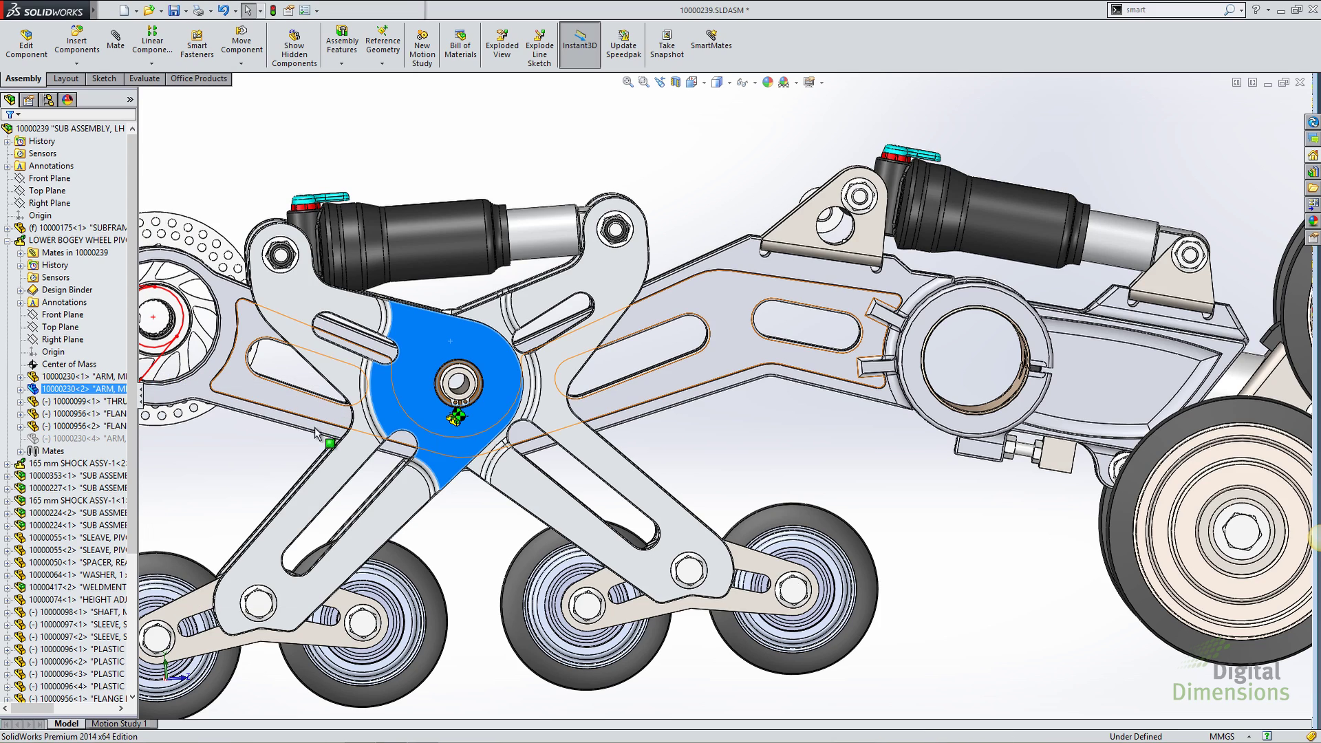
# Swing the pivot arm and unsuppress the fourth pivot arm 10000230<4>.
pyautogui.moveTo(442, 349); pyautogui.dragTo(444, 428)
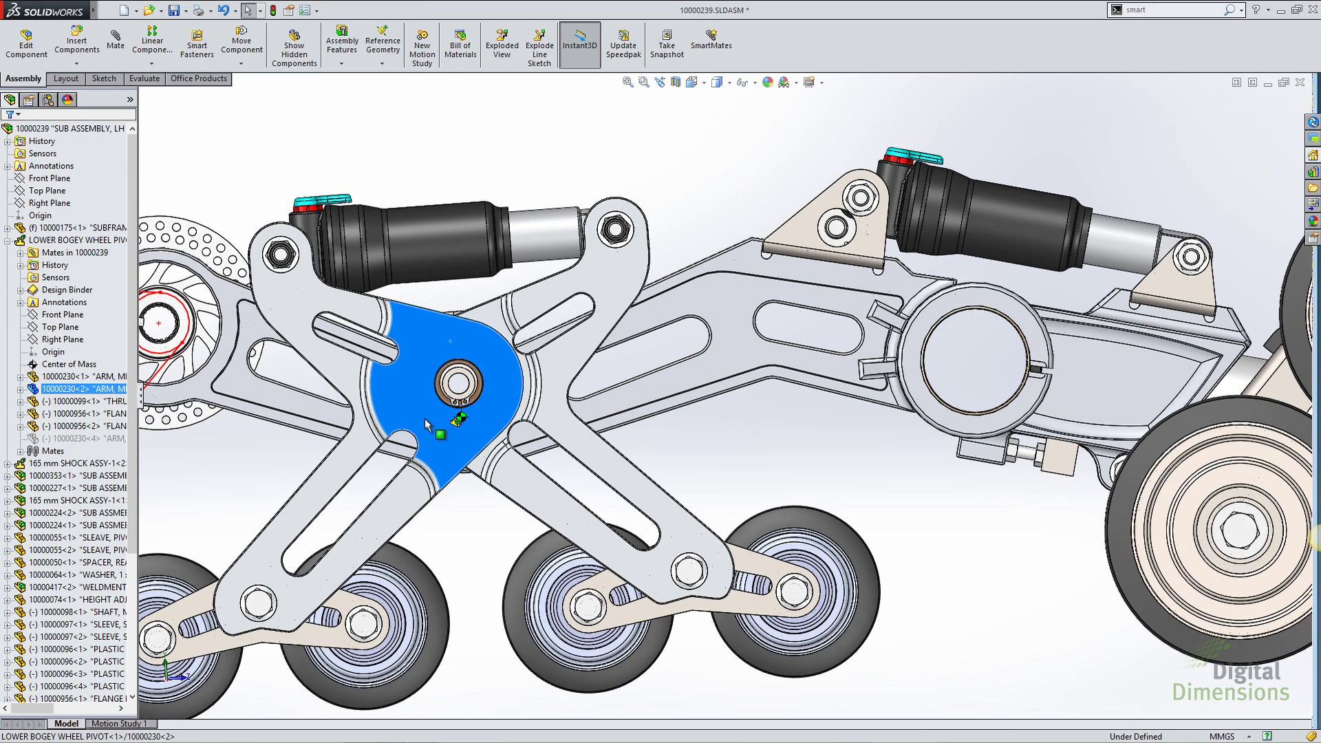
pyautogui.keyDown('ctrl'); pyautogui.click(77, 426); pyautogui.keyUp('ctrl')
pyautogui.keyDown('ctrl'); pyautogui.click(74, 439); pyautogui.keyUp('ctrl')
pyautogui.keyDown('ctrl'); pyautogui.click(81, 388); pyautogui.keyUp('ctrl')
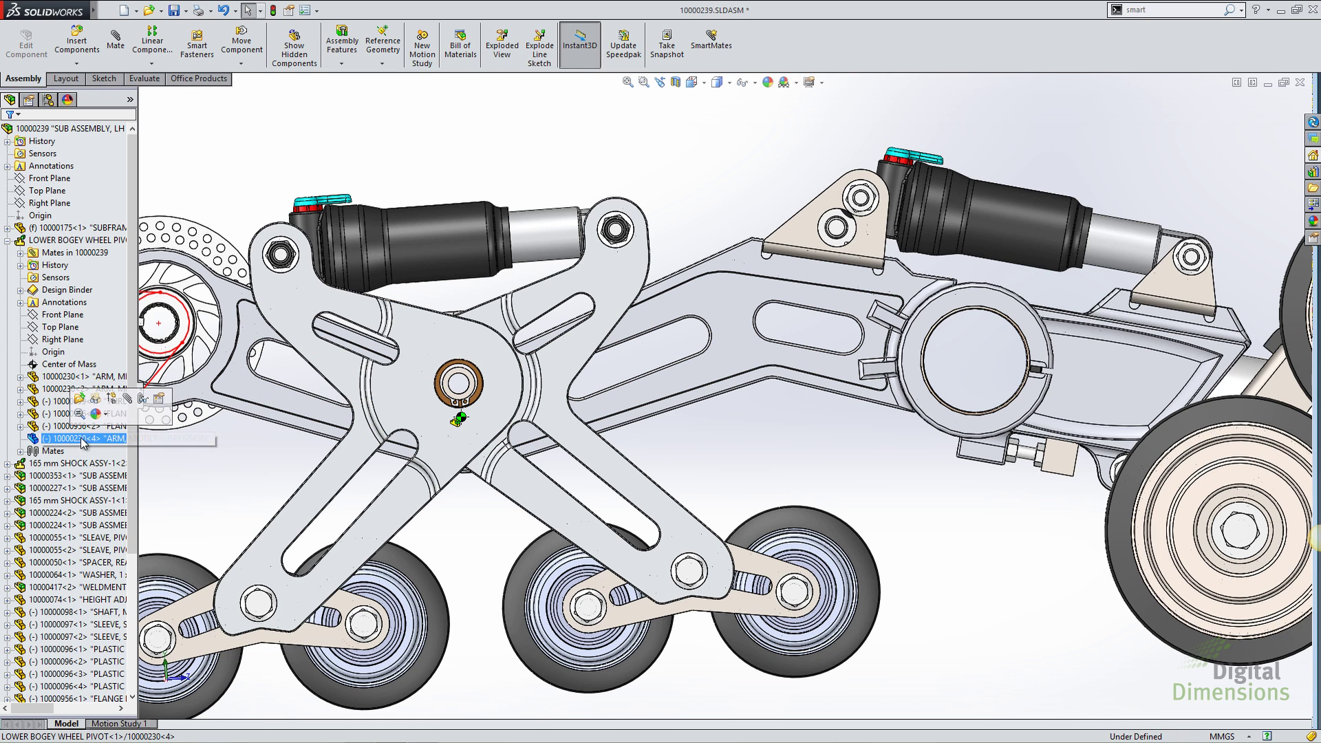
pyautogui.click(113, 399)
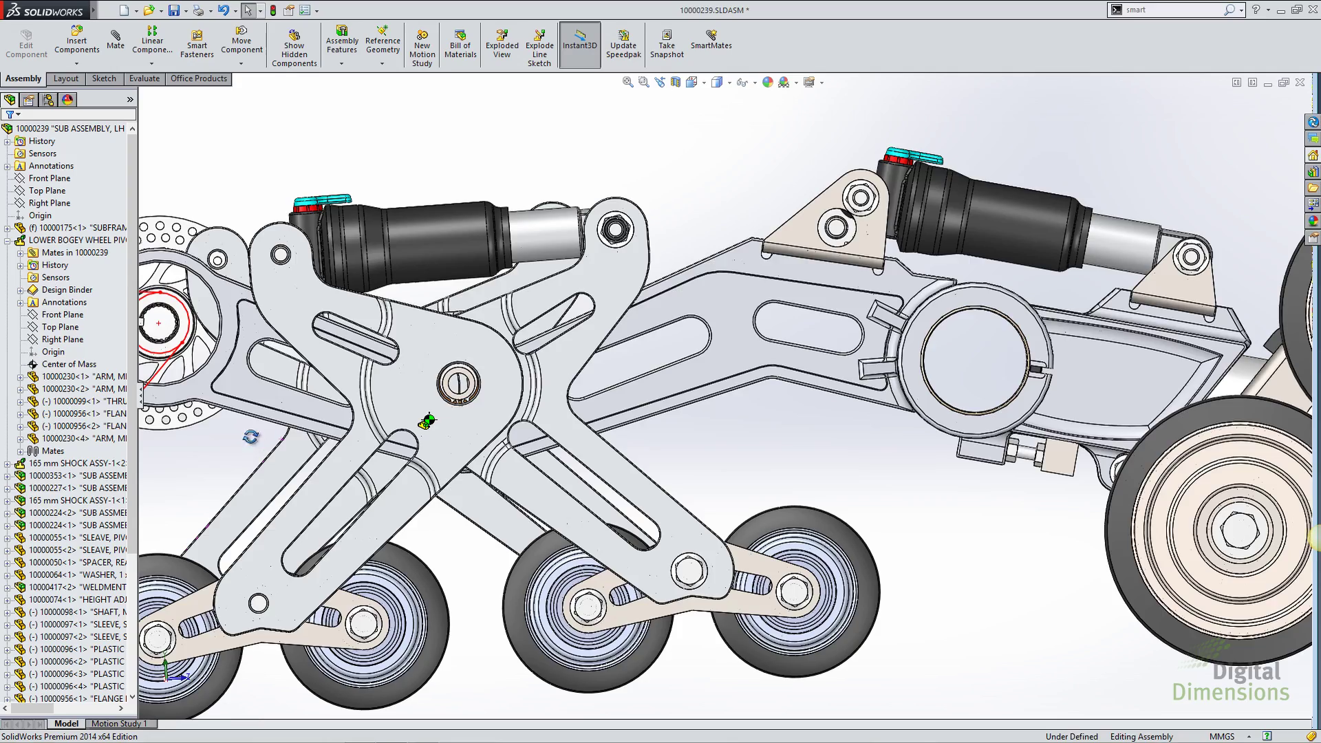
pyautogui.moveTo(275, 441); pyautogui.dragTo(462, 431, button='middle')
pyautogui.click(7, 240)
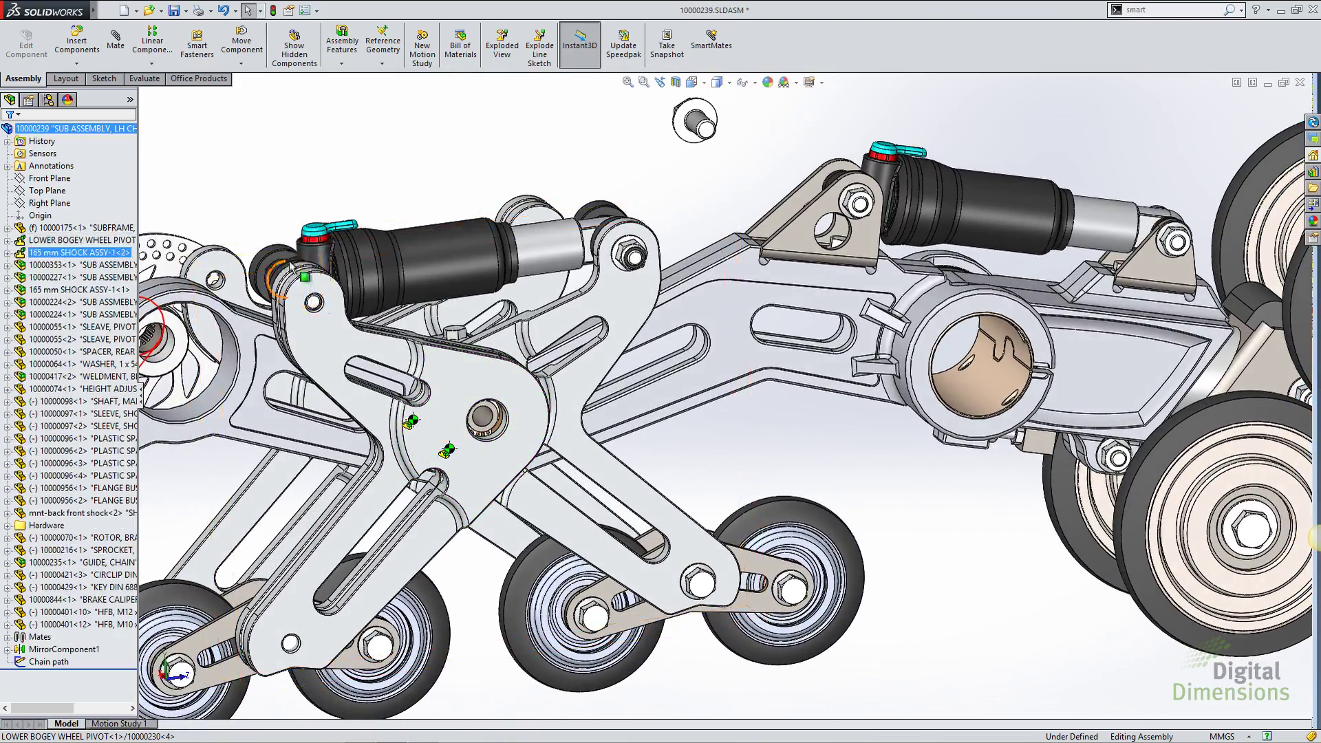
# Edit MirrorComponent1 to use Bounding box center as its mirror type and confirm.
pyautogui.rightClick(75, 652)
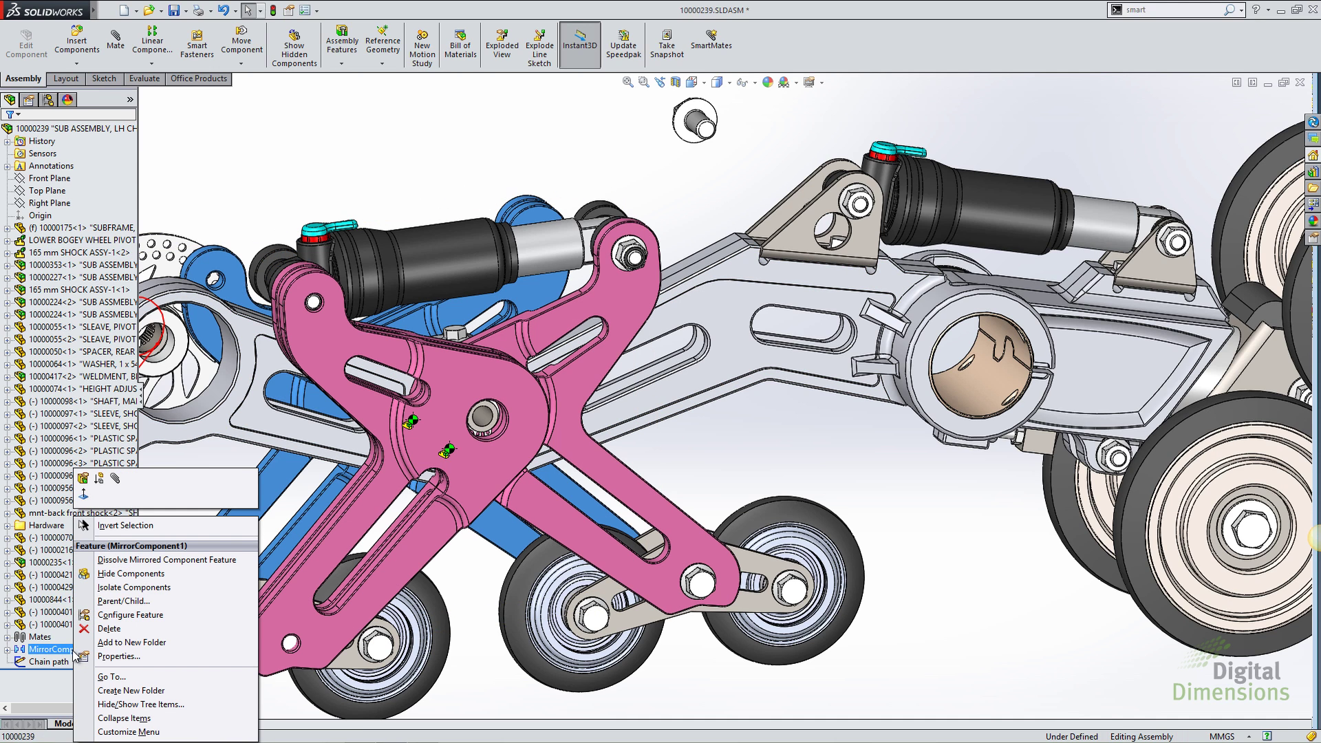
pyautogui.click(114, 525)
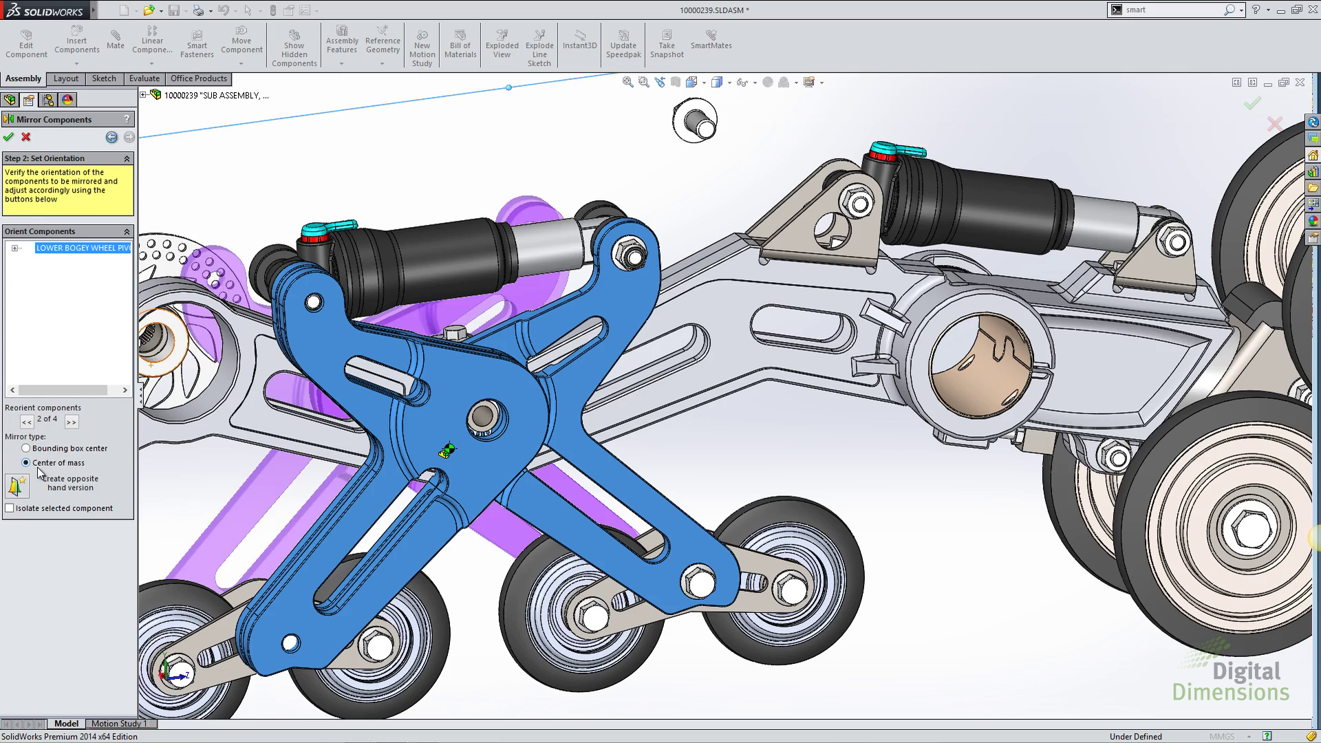
pyautogui.scroll(3, 523, 447)
pyautogui.moveTo(523, 447); pyautogui.dragTo(533, 461, button='middle')
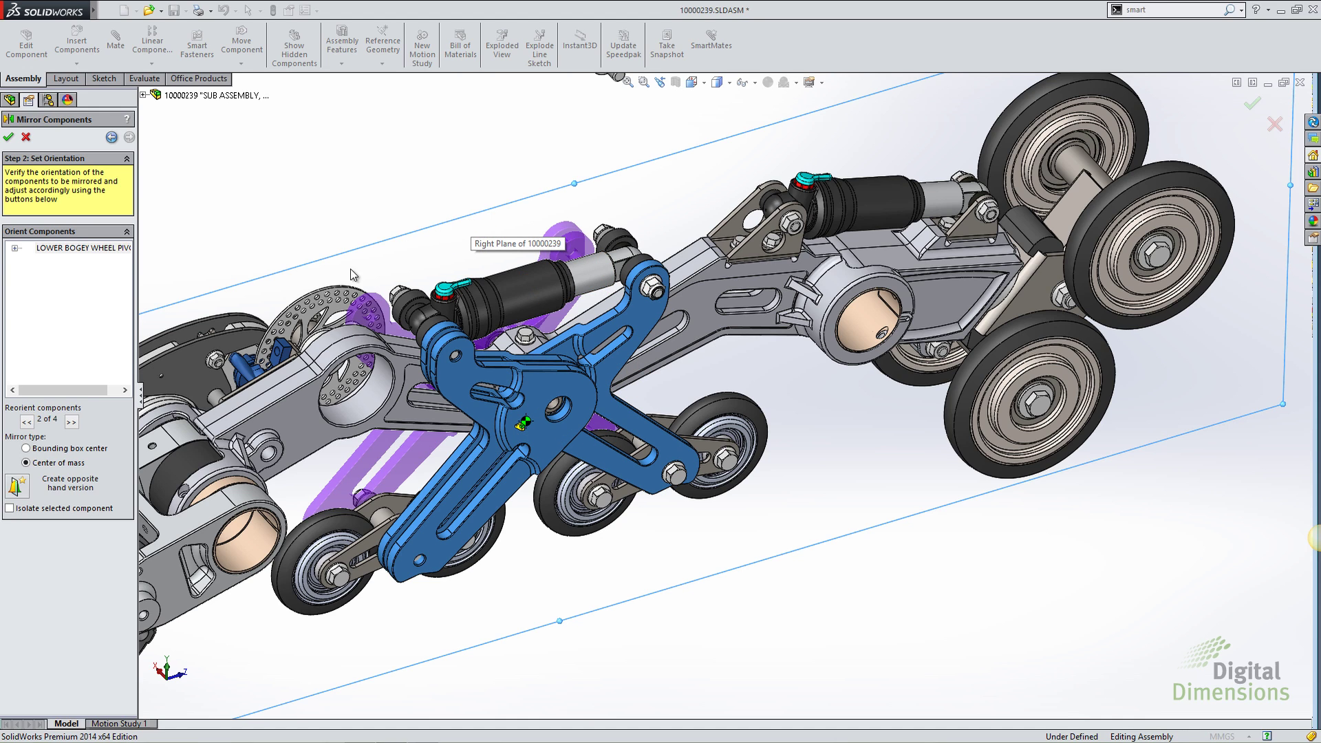
pyautogui.click(26, 448)
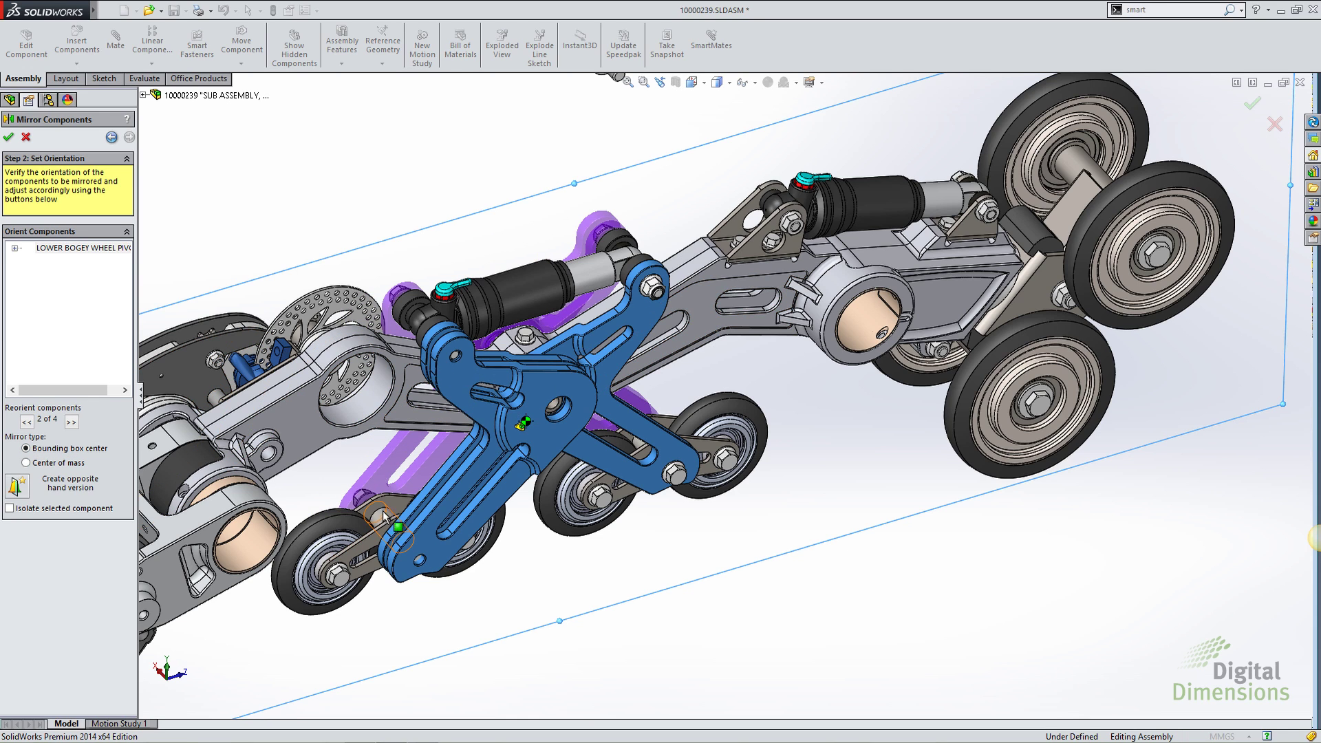
pyautogui.moveTo(385, 512); pyautogui.dragTo(440, 550, button='middle')
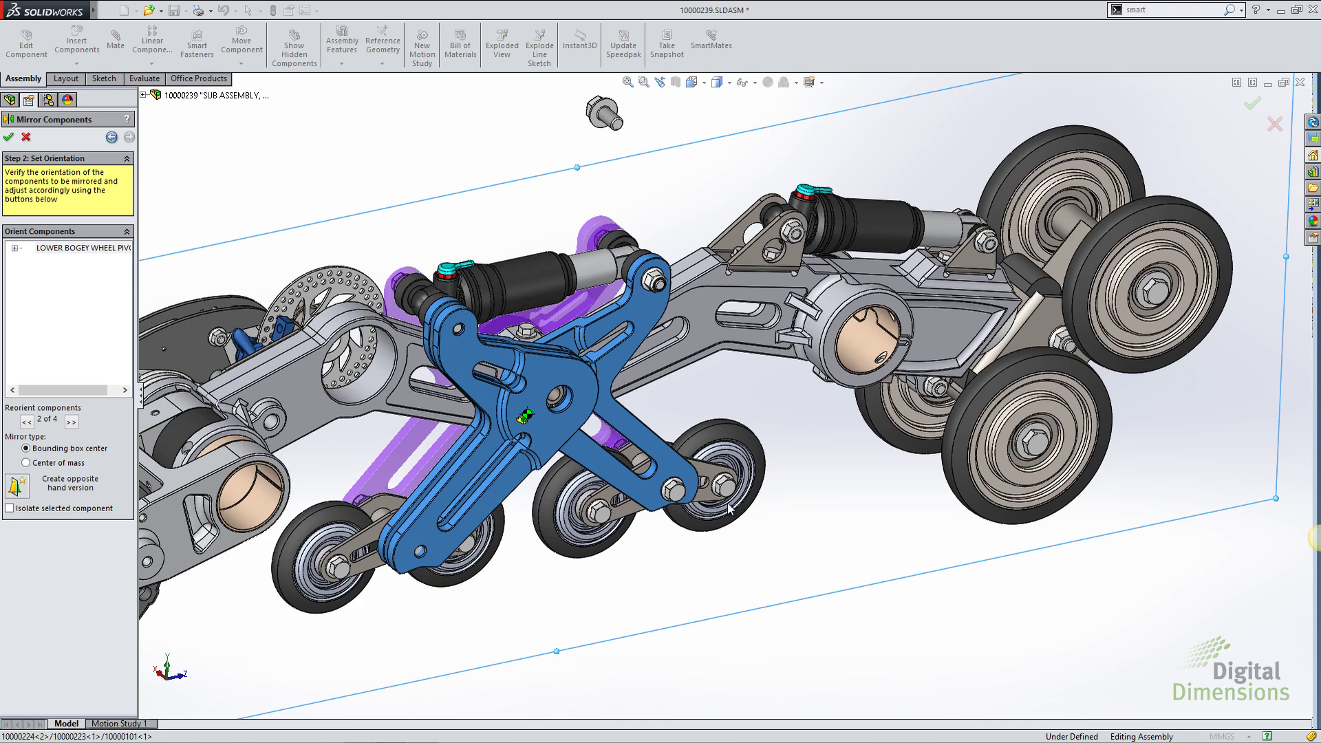
pyautogui.moveTo(688, 441); pyautogui.dragTo(536, 289, button='middle')
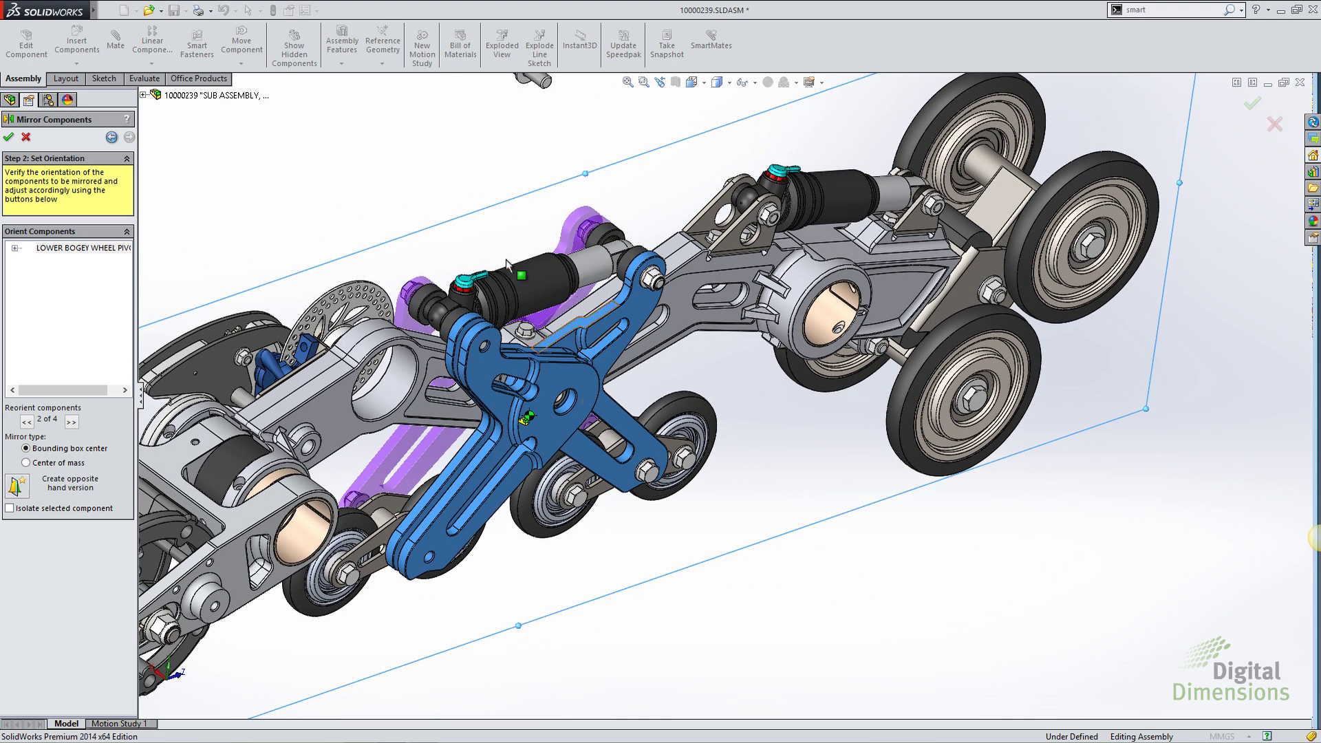
pyautogui.click(10, 137)
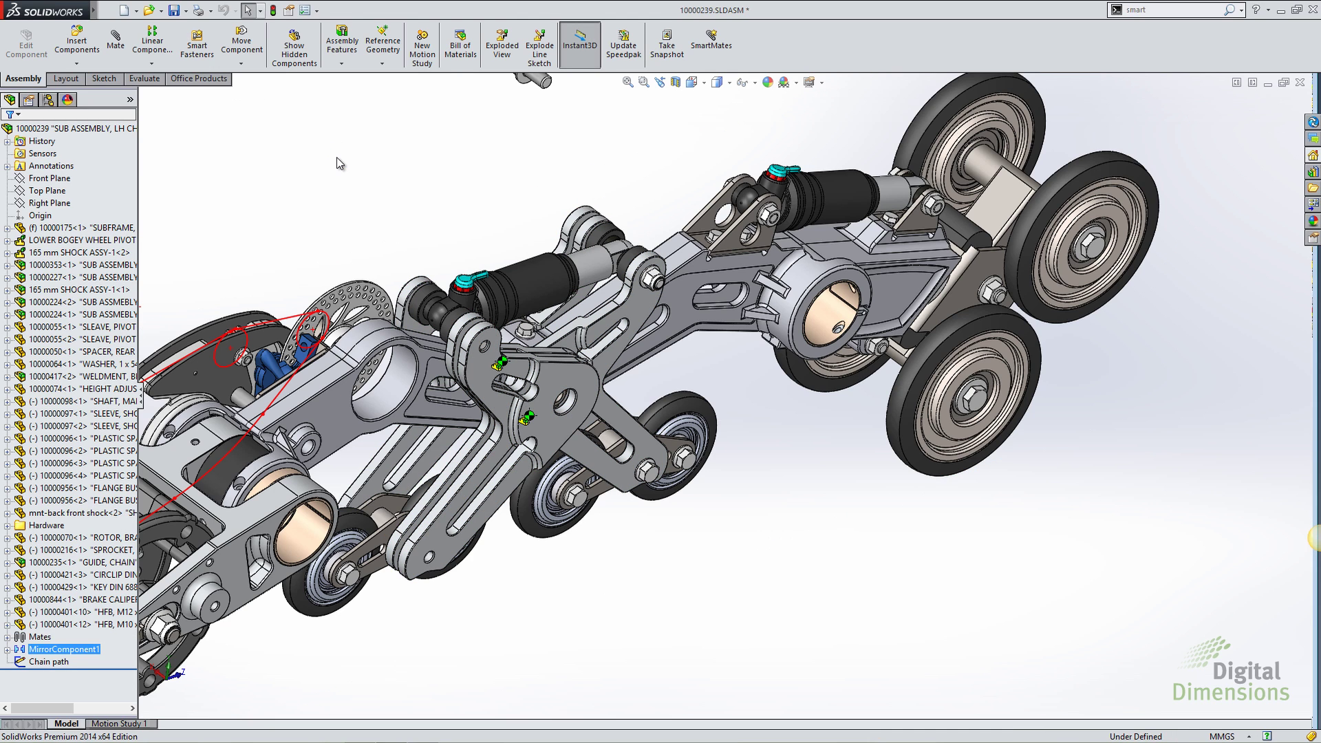